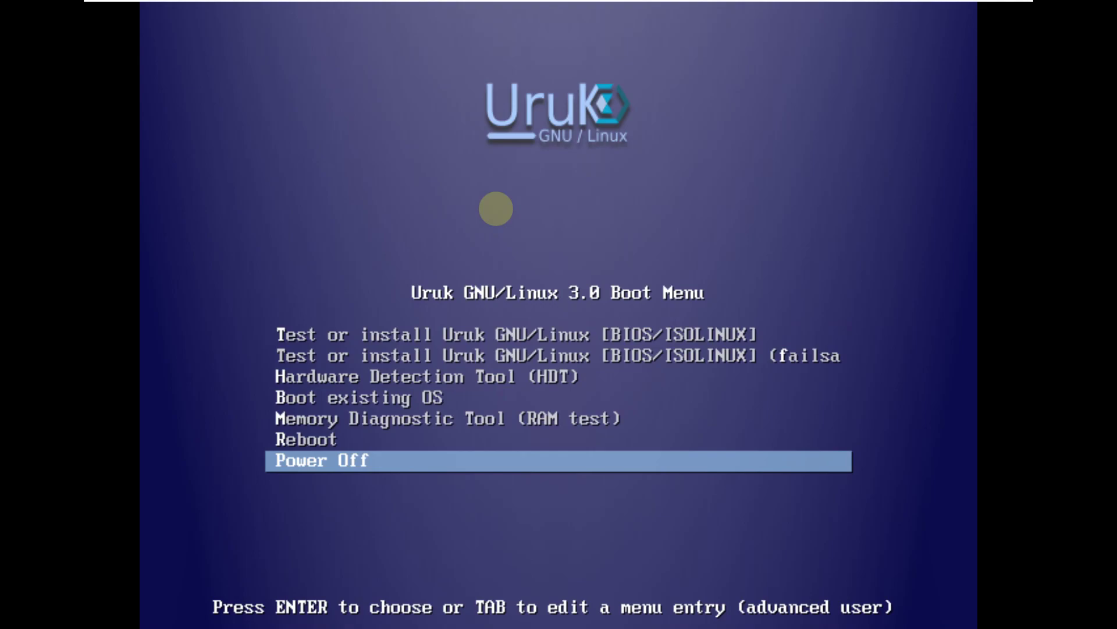
Step: Boot the live system with the "Test or install Uruk GNU/Linux [BIOS/ISOLINUX]" entry
{"action": "key", "text": "Up"}
{"action": "key", "text": "Up"}
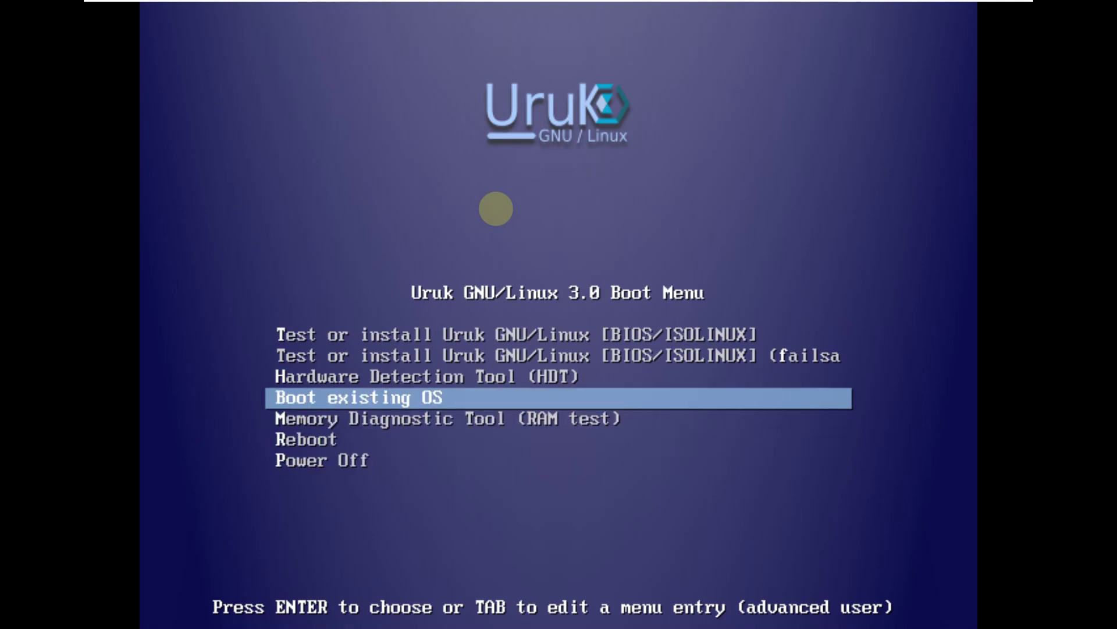
{"action": "key", "text": "Up"}
{"action": "key", "text": "Up"}
{"action": "key", "text": "Up"}
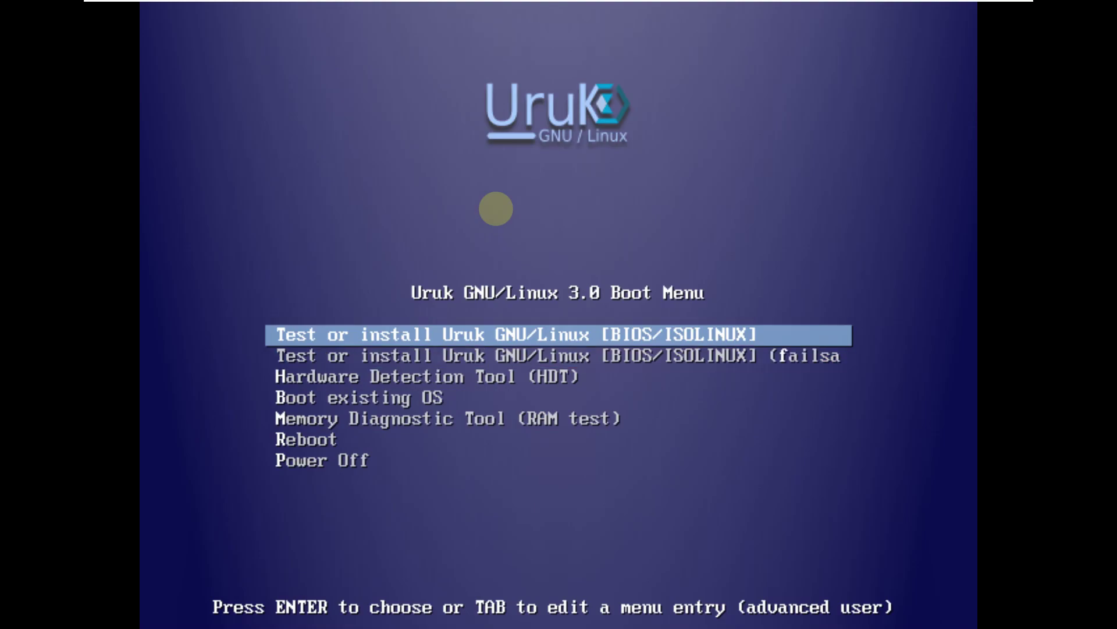
{"action": "key", "text": "Return"}
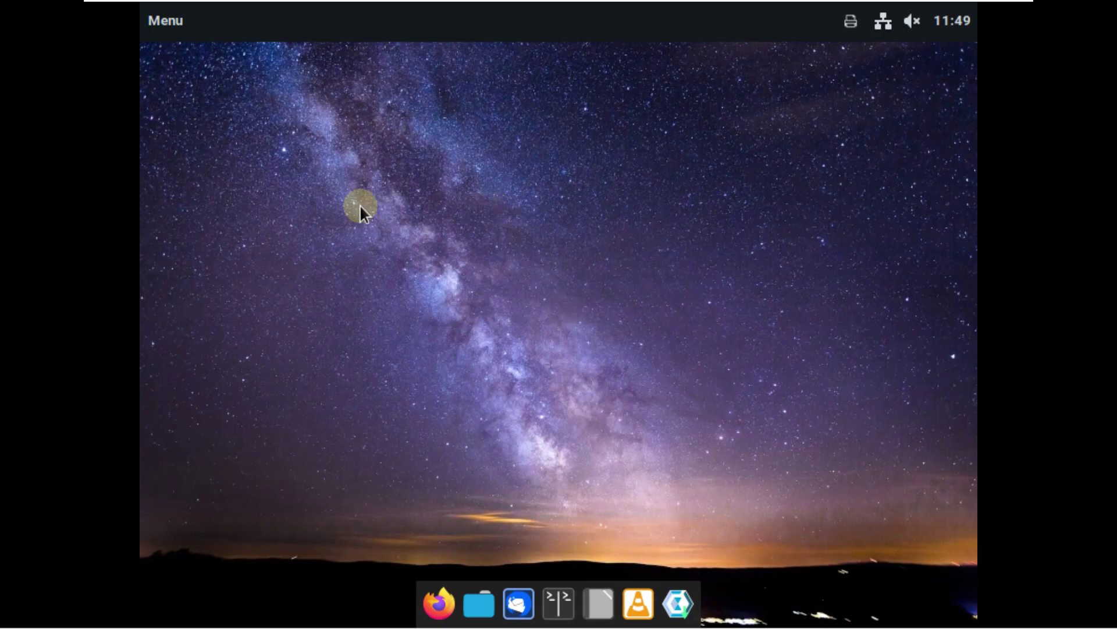
Step: Set the display resolution to 1920 × 1080 (16:9) with a 150 % monitor scale, keep the configuration and close the Display settings
{"action": "left_click", "coordinate": [176, 27]}
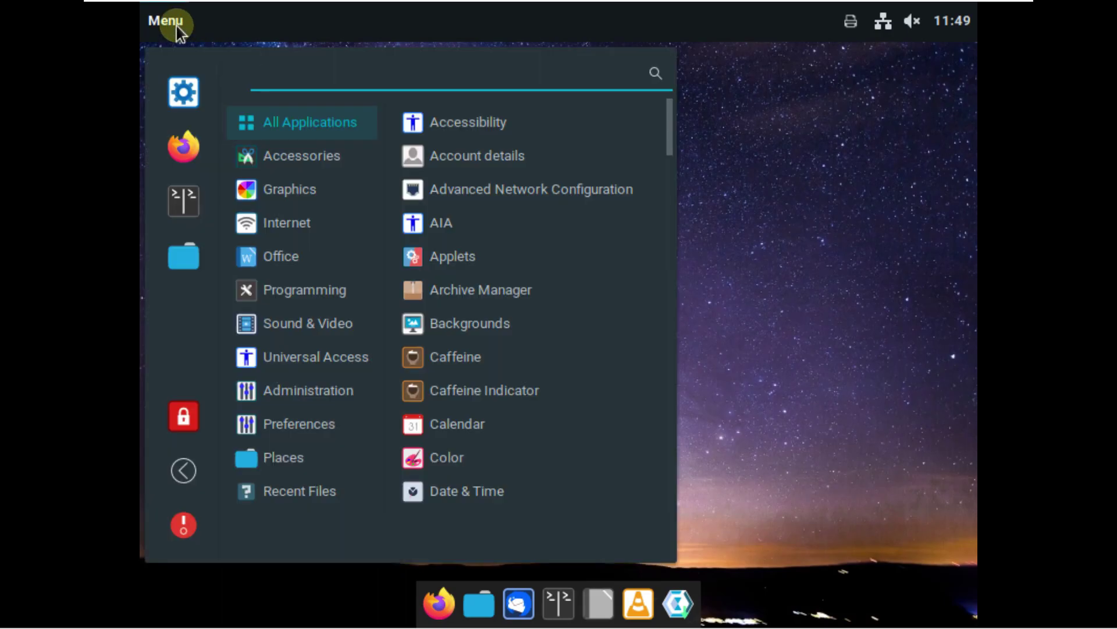
{"action": "mouse_move", "coordinate": [293, 421]}
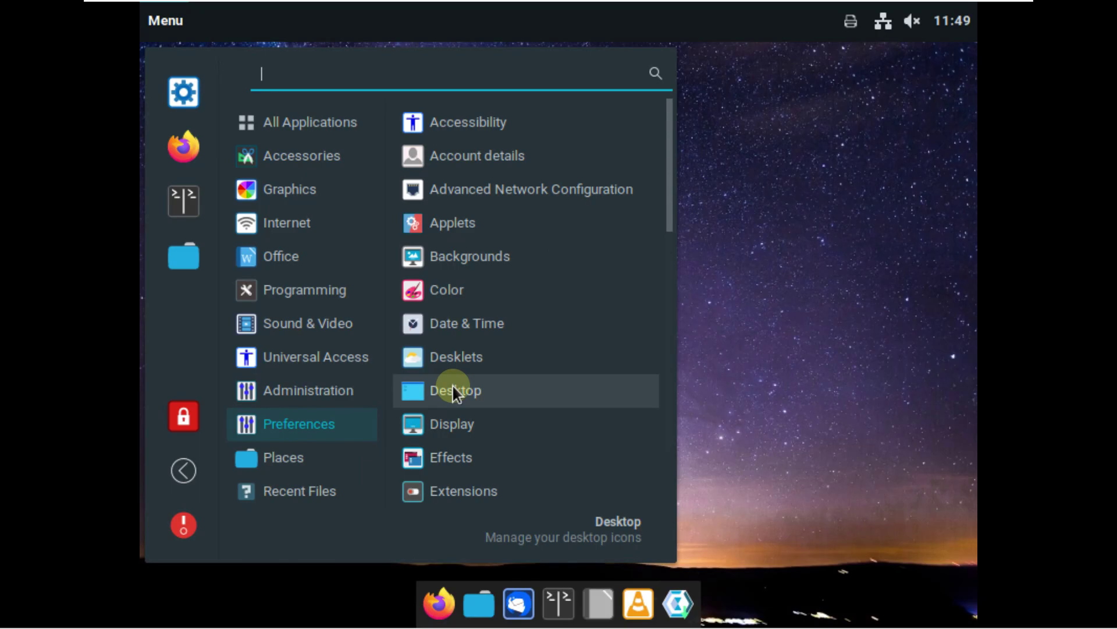
{"action": "left_click", "coordinate": [492, 430]}
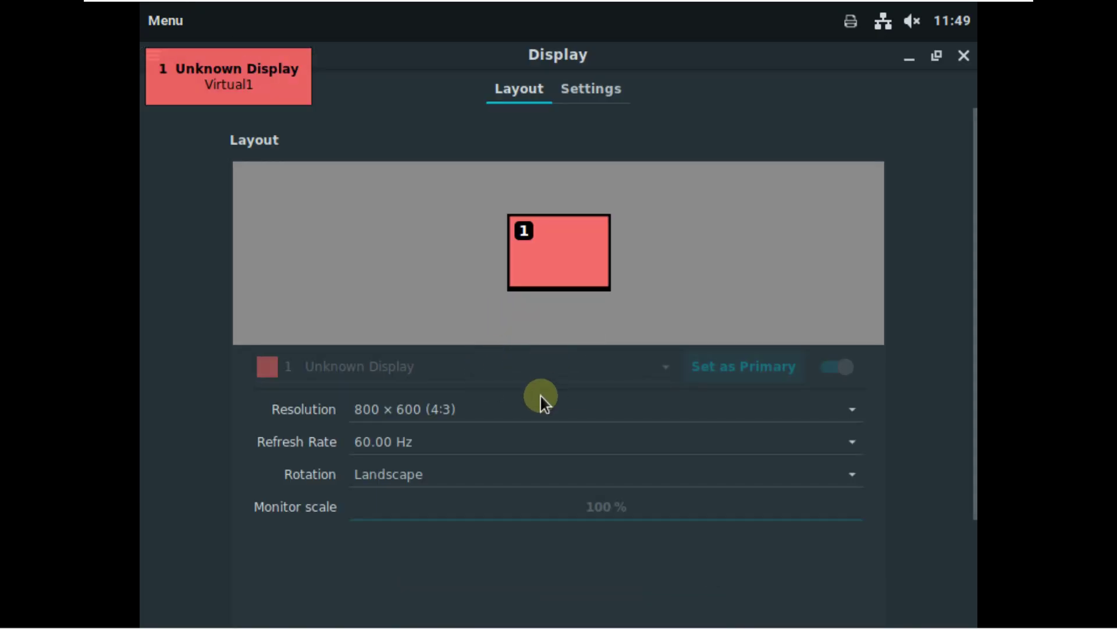
{"action": "left_click", "coordinate": [515, 406]}
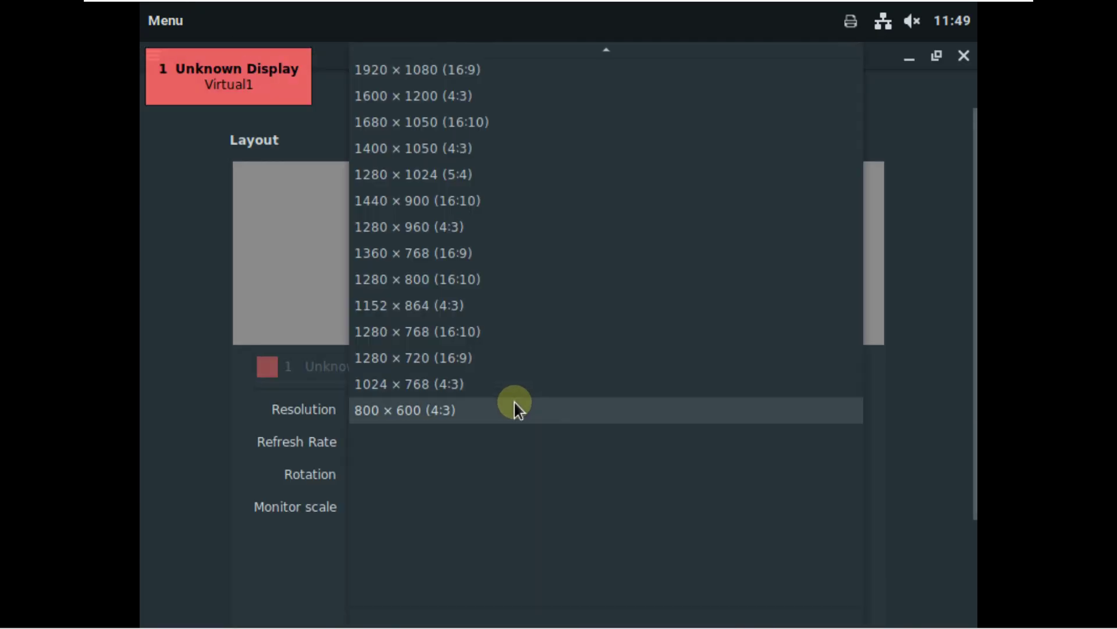
{"action": "scroll", "coordinate": [468, 146], "scroll_direction": "up", "scroll_amount": 1}
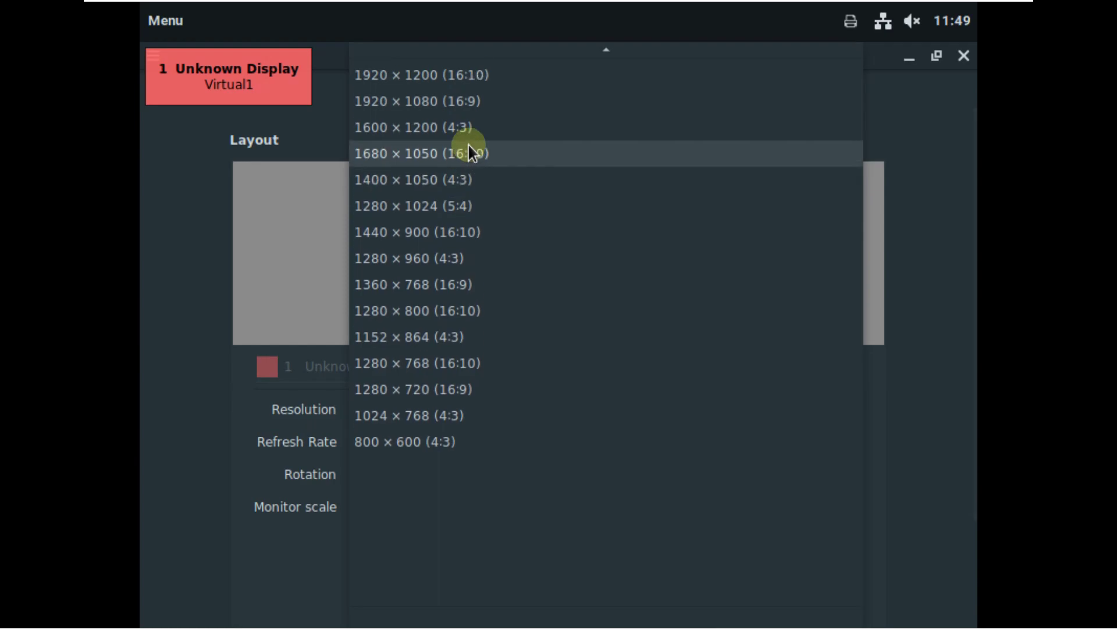
{"action": "left_click", "coordinate": [462, 104]}
{"action": "left_click", "coordinate": [574, 512]}
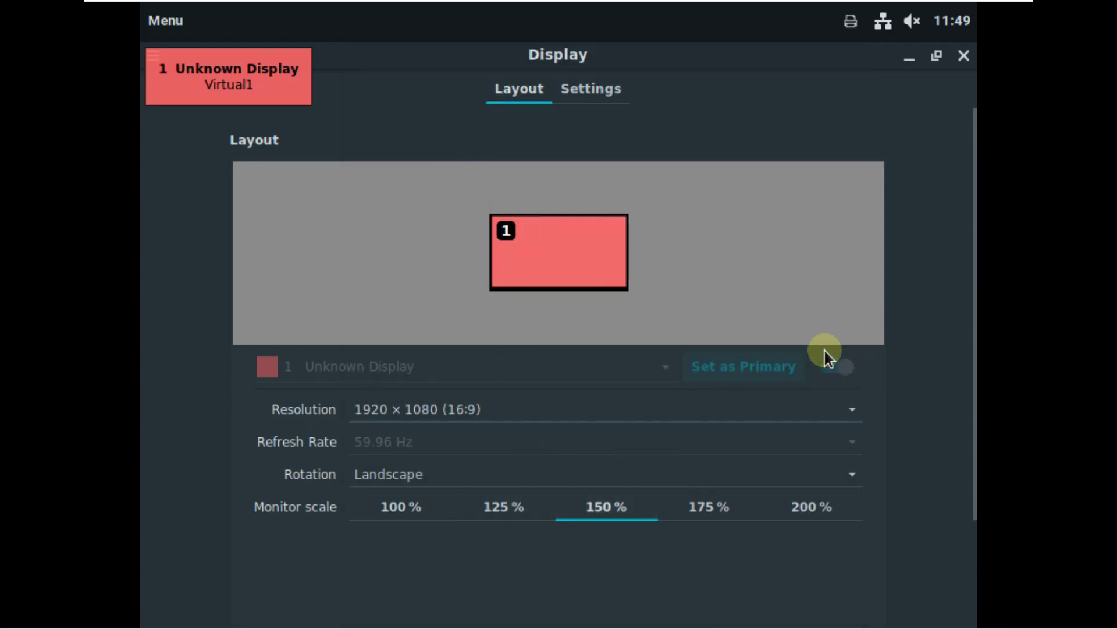
{"action": "scroll", "coordinate": [905, 354], "scroll_direction": "down", "scroll_amount": 3}
{"action": "left_click", "coordinate": [820, 574]}
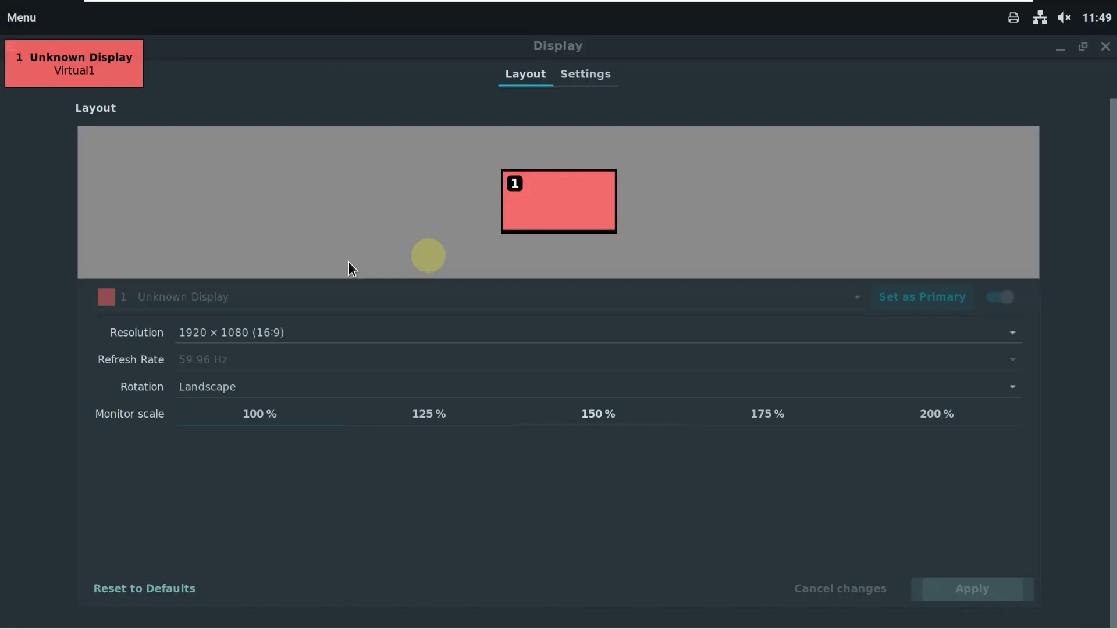
{"action": "left_click", "coordinate": [632, 375]}
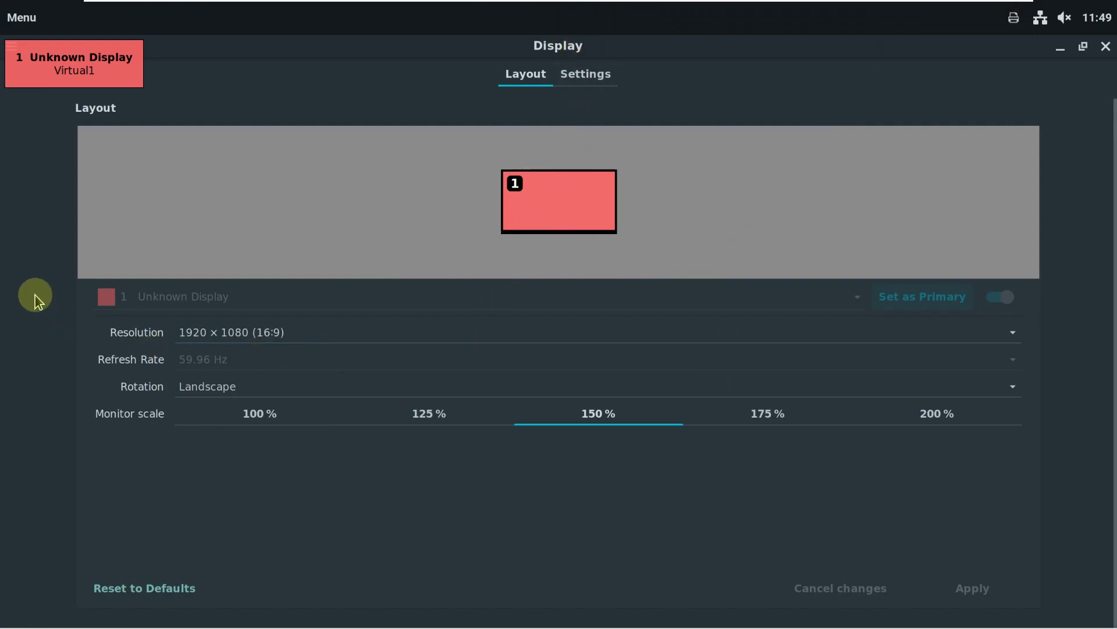
{"action": "left_click", "coordinate": [1106, 46]}
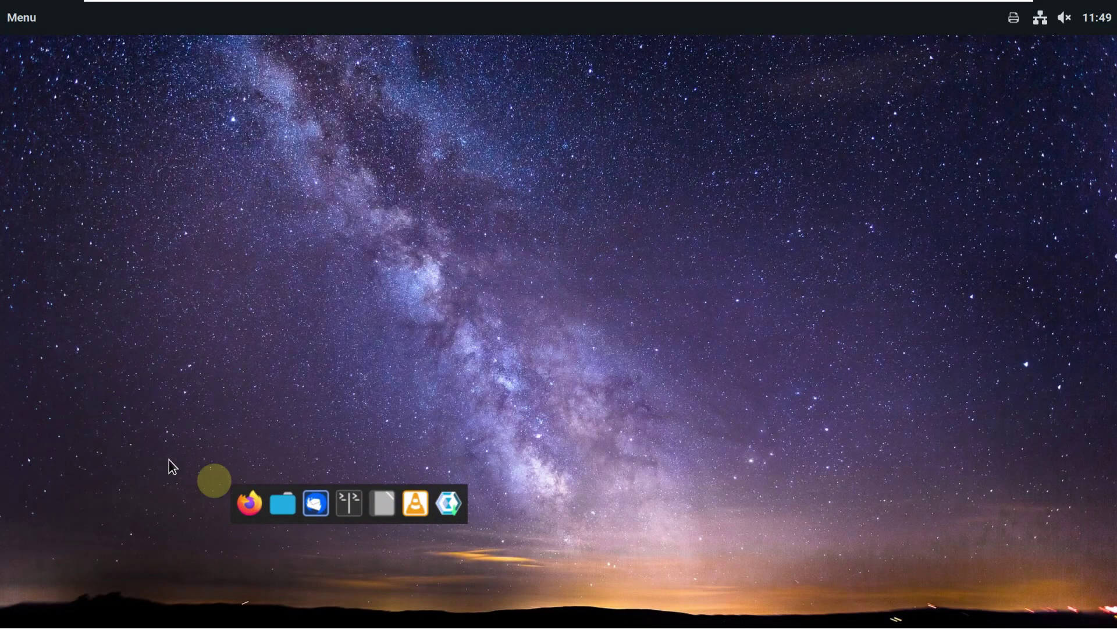
Step: Log out of the current desktop session and confirm the logout
{"action": "left_click", "coordinate": [32, 16]}
{"action": "left_click", "coordinate": [34, 174]}
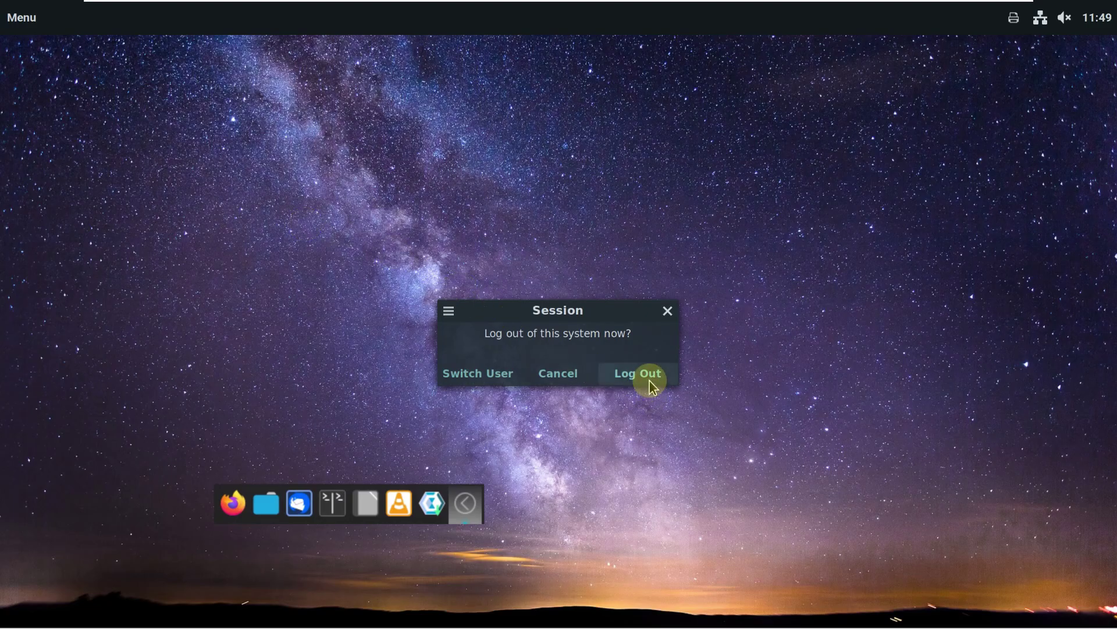
{"action": "left_click", "coordinate": [650, 381]}
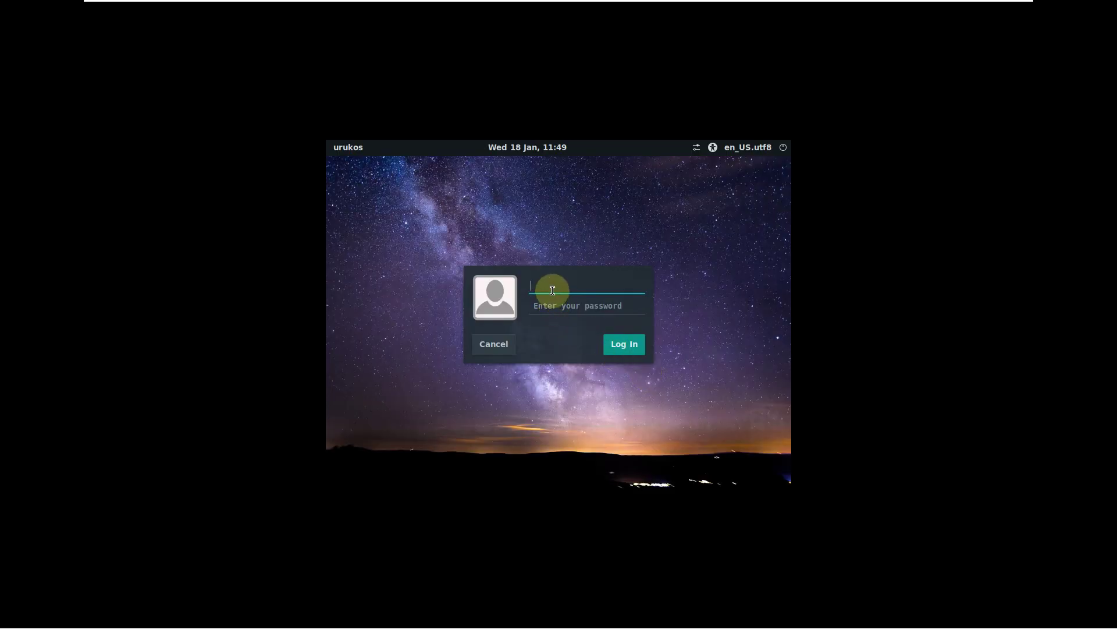
Step: Review the session types, accessibility options and language choices offered on the login screen
{"action": "left_click", "coordinate": [696, 147]}
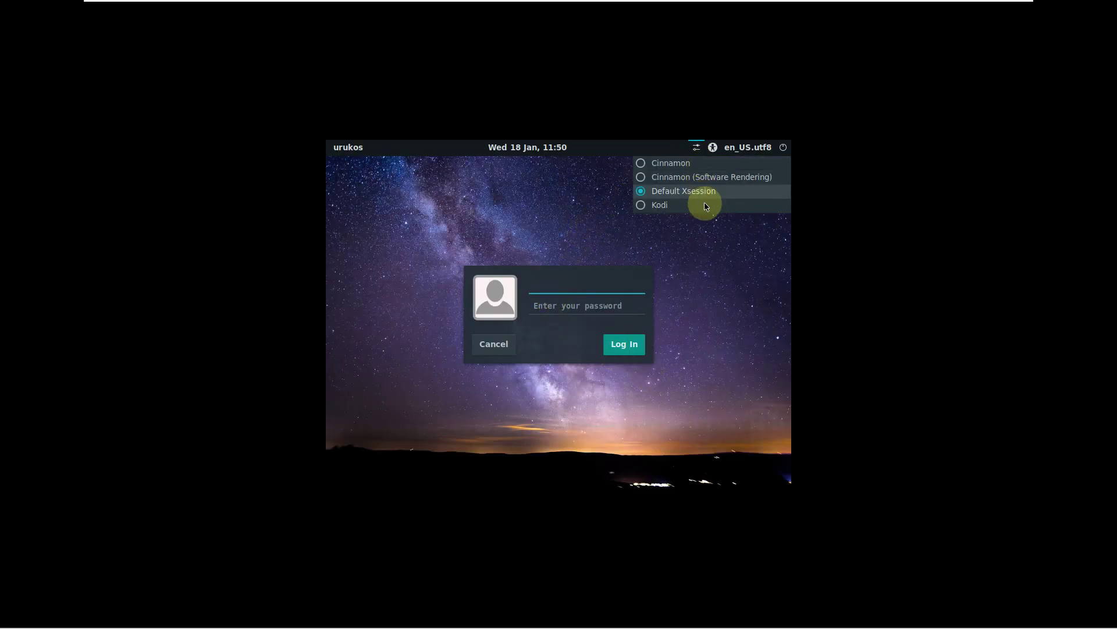
{"action": "left_click", "coordinate": [711, 253]}
{"action": "left_click", "coordinate": [712, 148]}
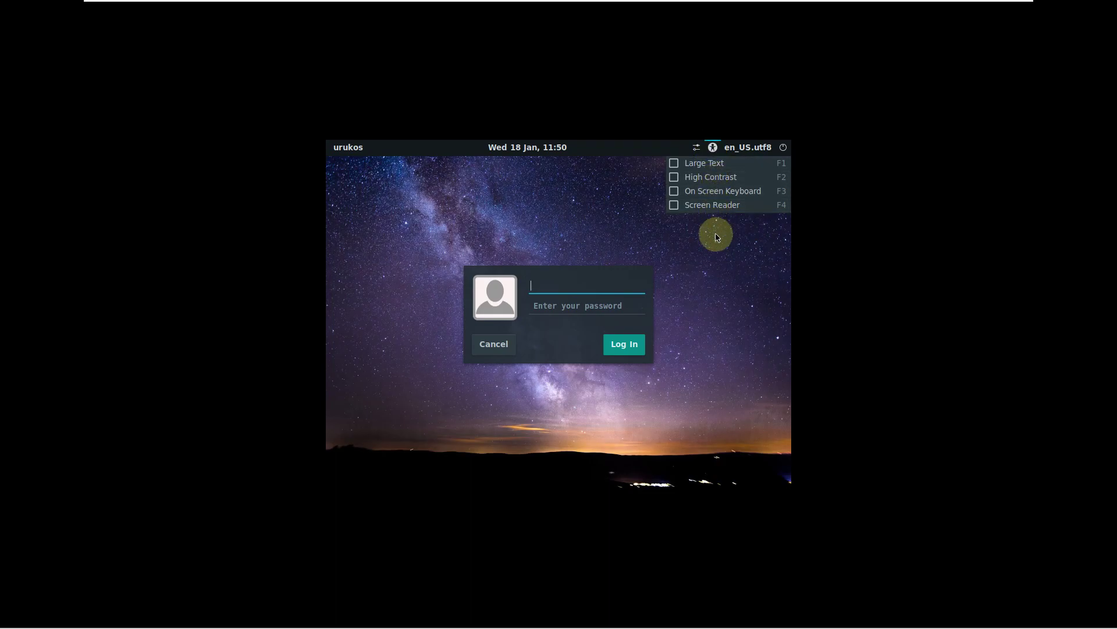
{"action": "left_click", "coordinate": [717, 289]}
{"action": "left_click", "coordinate": [764, 150]}
{"action": "left_click", "coordinate": [741, 252]}
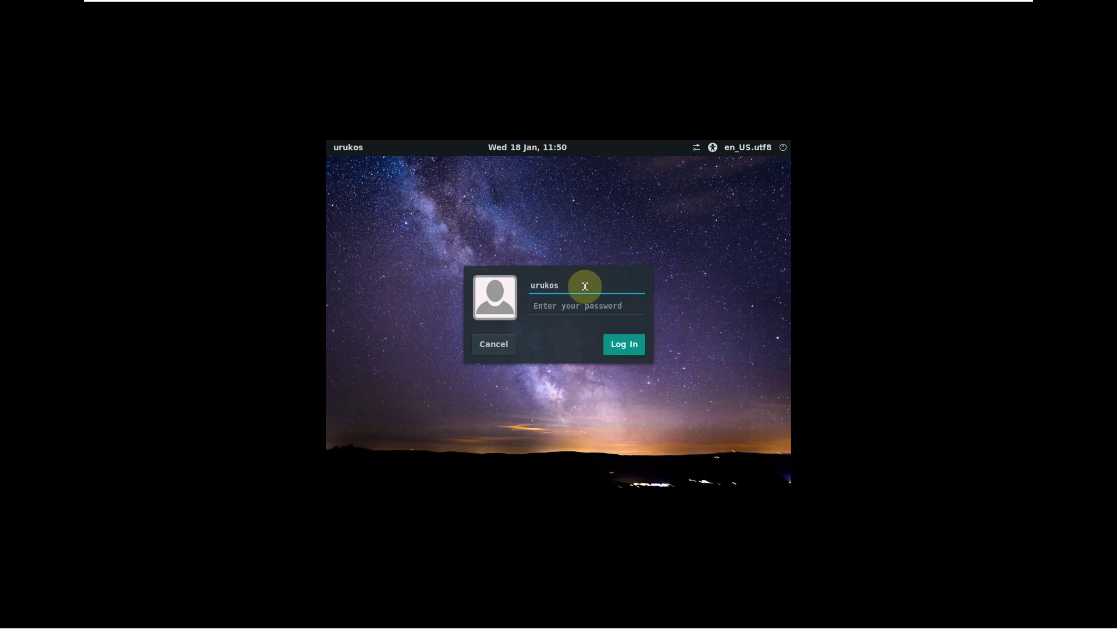
Step: Log in to the desktop with the urukos account
{"action": "left_click", "coordinate": [583, 307]}
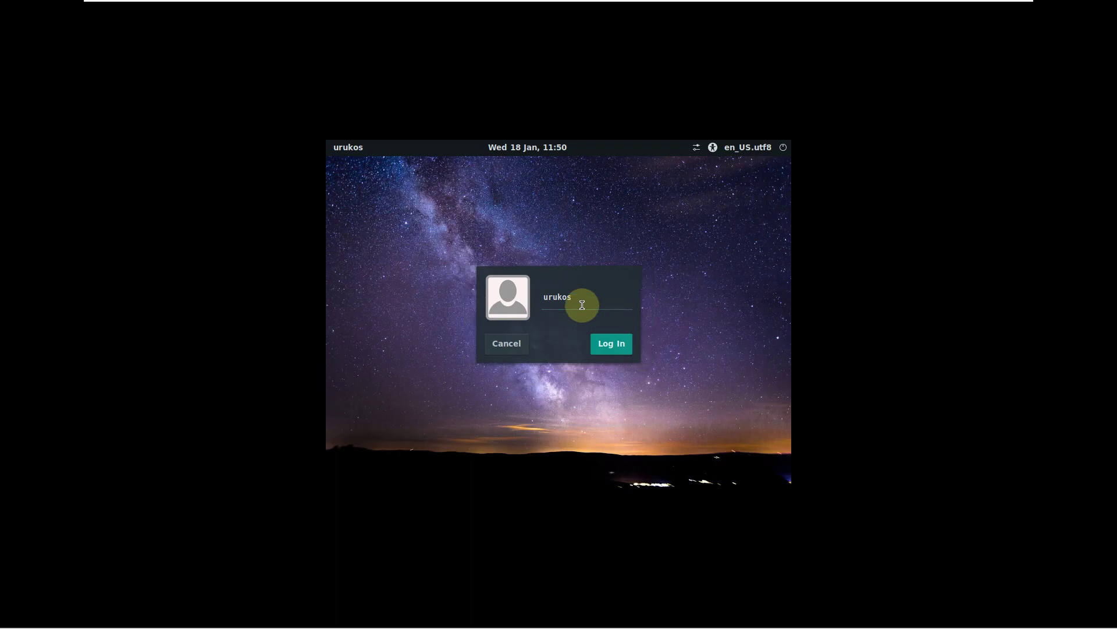
{"action": "left_click", "coordinate": [627, 344]}
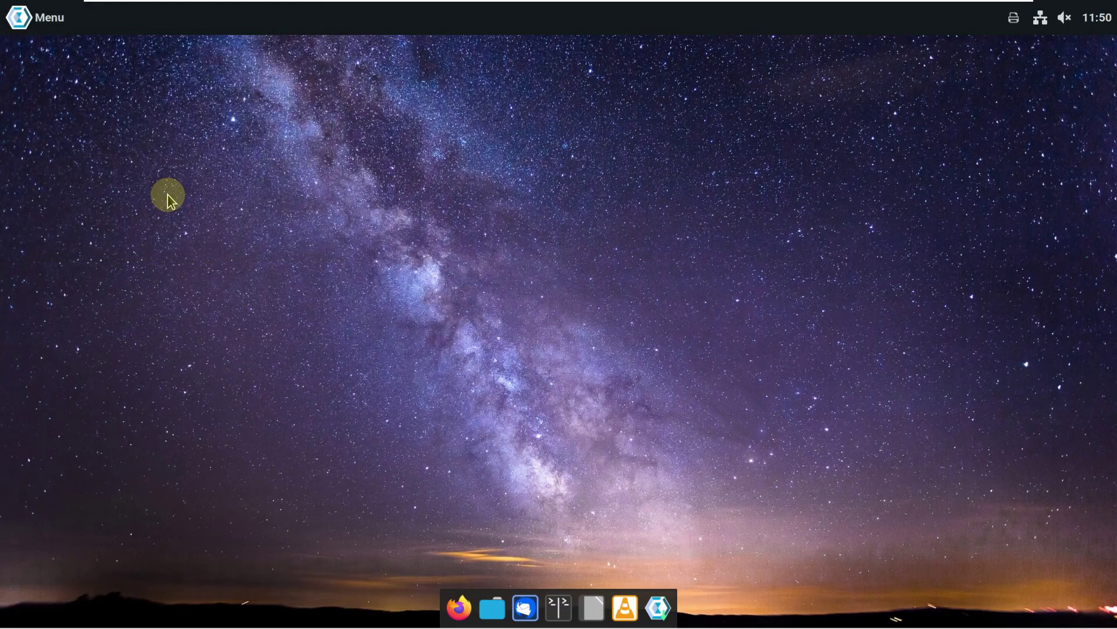
Step: Open the Display settings to check the layout, resolution and monitor scale, and close the window
{"action": "left_click", "coordinate": [63, 23]}
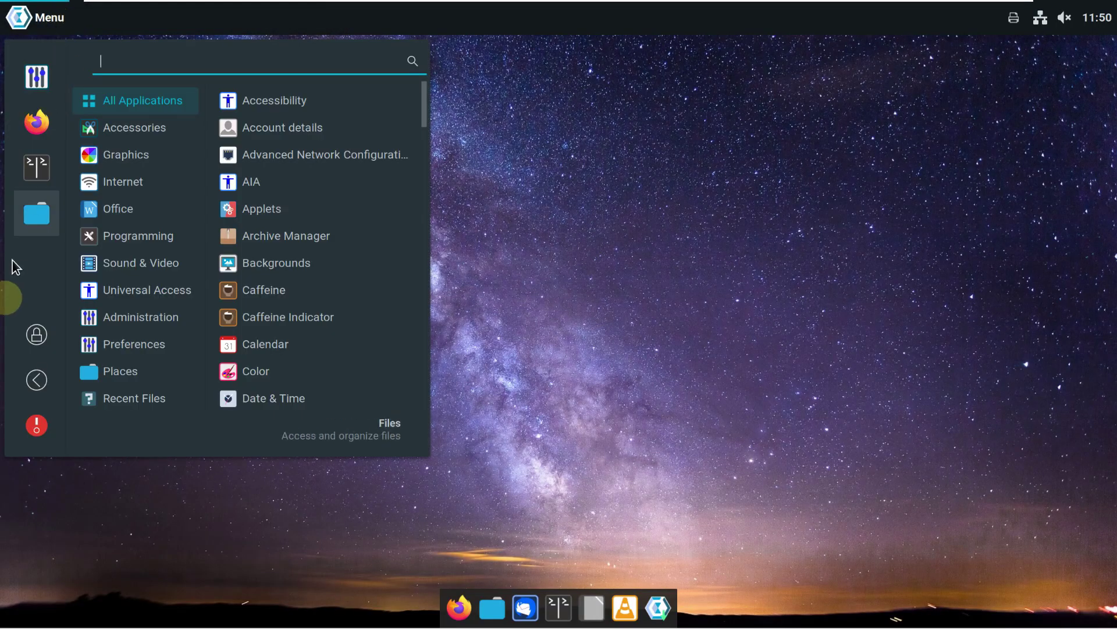
{"action": "mouse_move", "coordinate": [194, 344]}
{"action": "left_click", "coordinate": [261, 344]}
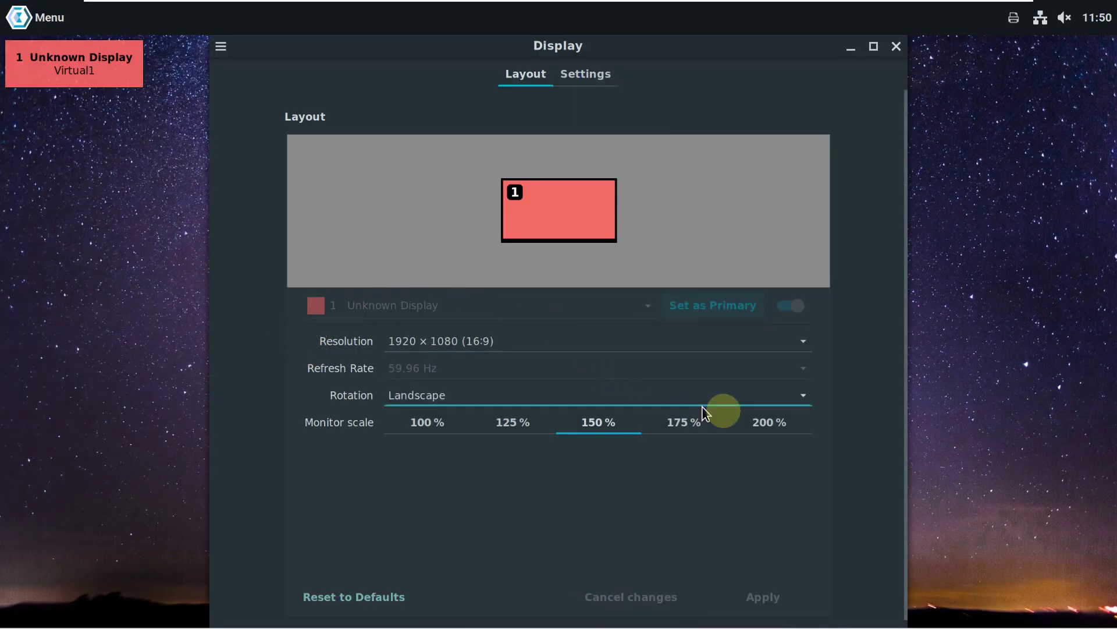
{"action": "left_click_drag", "start_coordinate": [906, 315], "coordinate": [905, 450]}
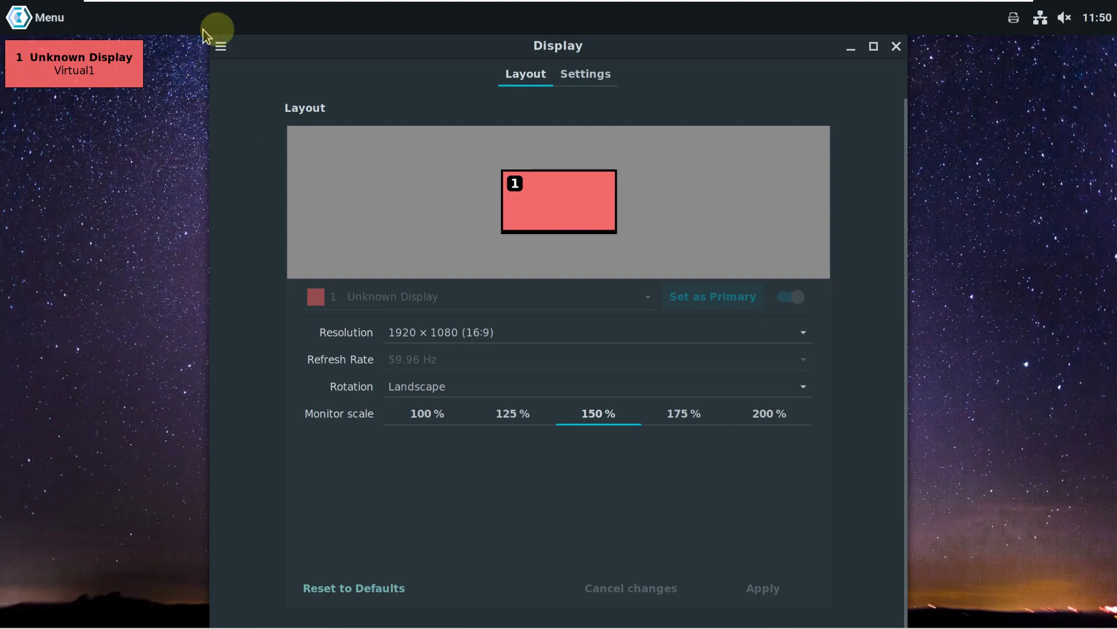
{"action": "left_click", "coordinate": [221, 47]}
{"action": "left_click", "coordinate": [291, 287]}
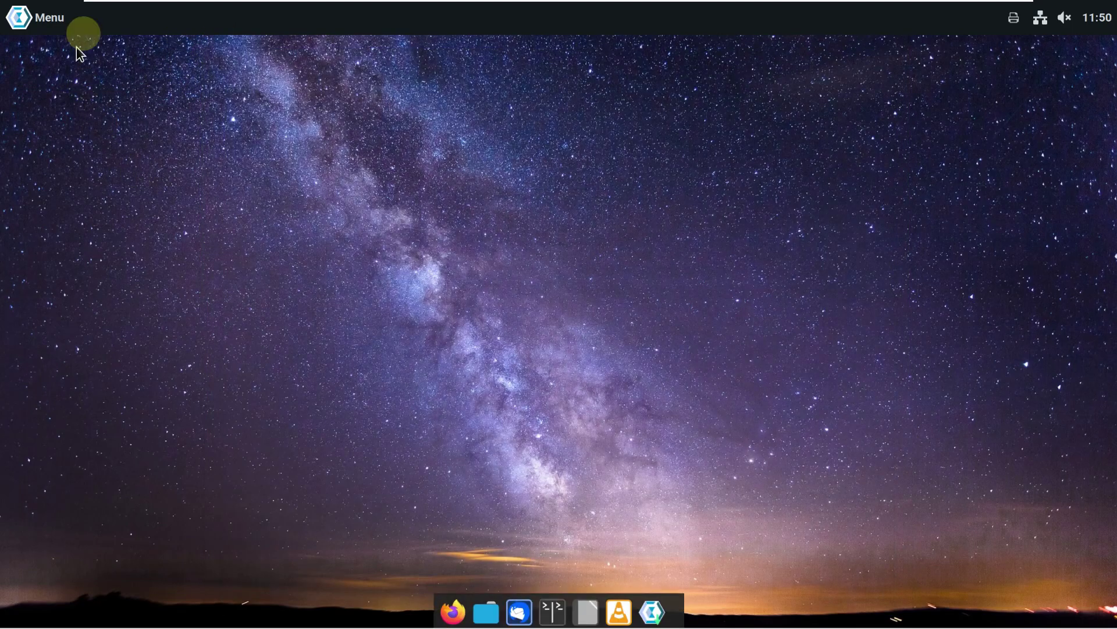
{"action": "right_click", "coordinate": [112, 24]}
{"action": "left_click", "coordinate": [338, 238]}
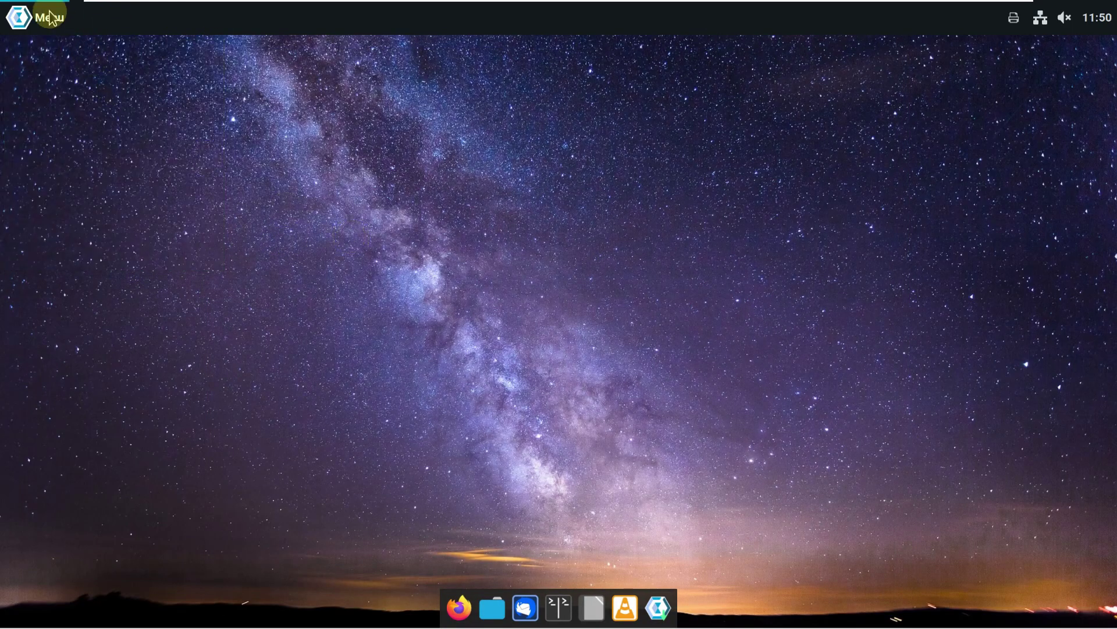
Step: Open System Info, examine the operating system, Cinnamon version and Linux kernel entries, and close the window
{"action": "left_click", "coordinate": [49, 17]}
{"action": "mouse_move", "coordinate": [143, 348]}
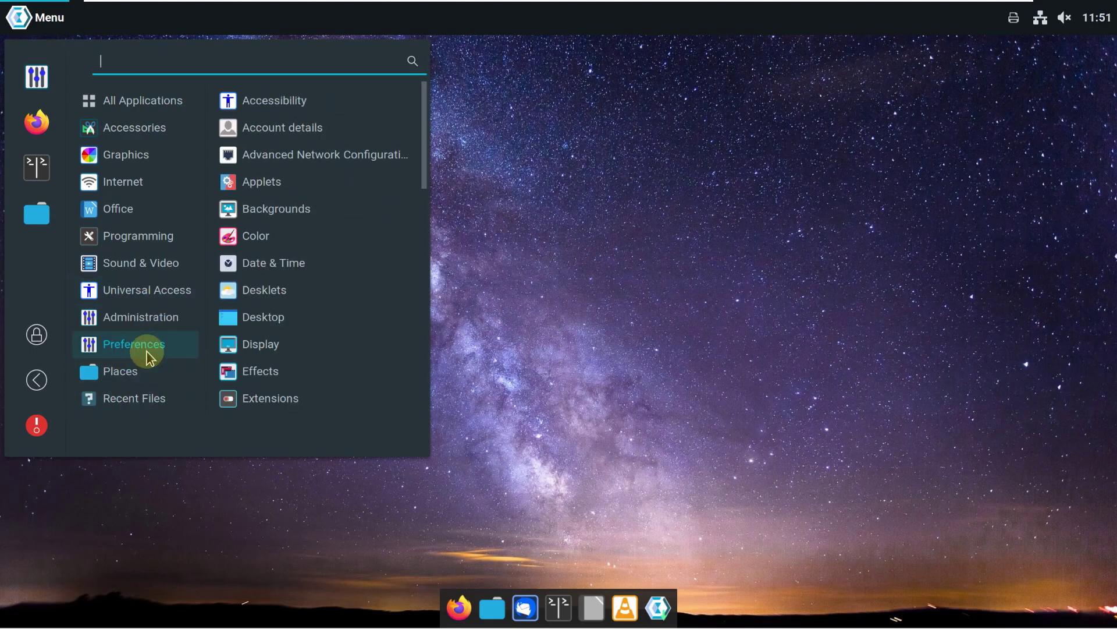
{"action": "scroll", "coordinate": [319, 274], "scroll_direction": "down", "scroll_amount": 10}
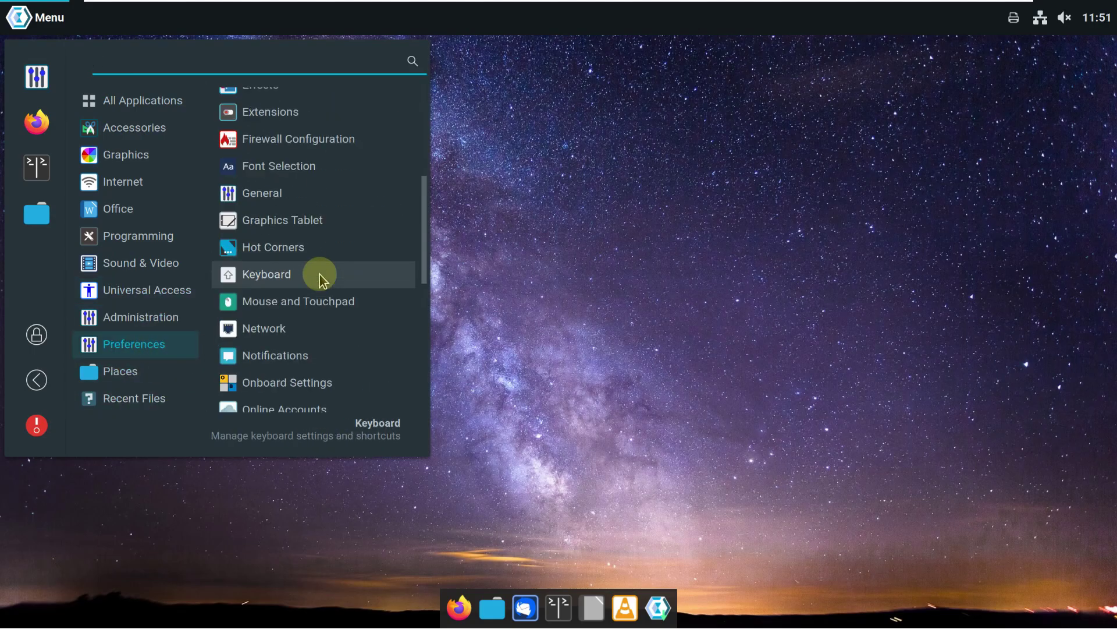
{"action": "left_click", "coordinate": [289, 375]}
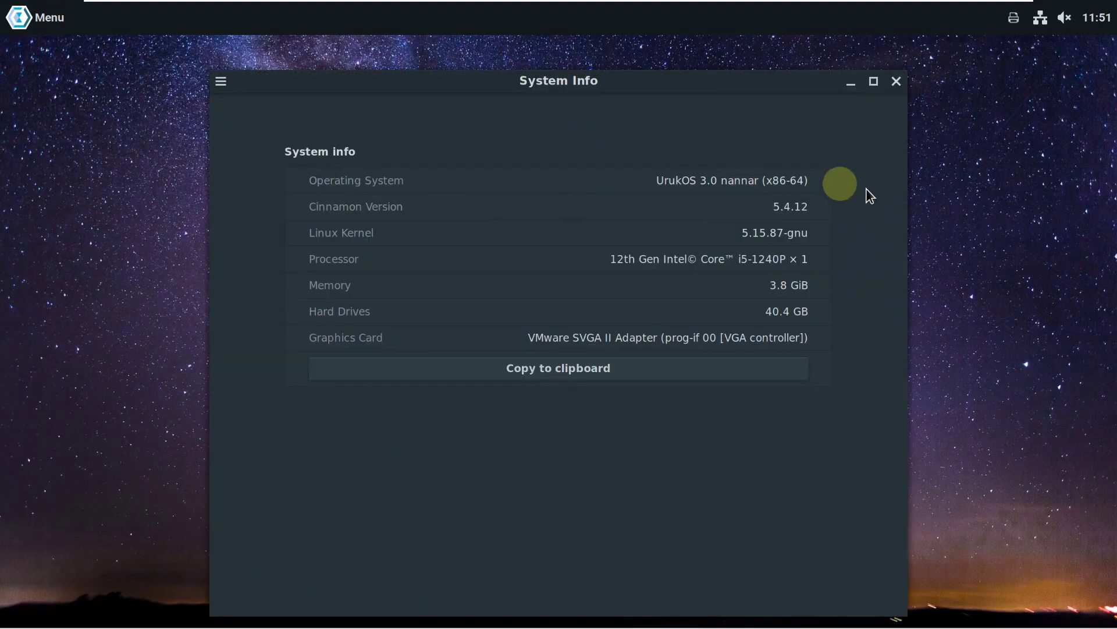
{"action": "left_click_drag", "start_coordinate": [659, 176], "coordinate": [833, 187]}
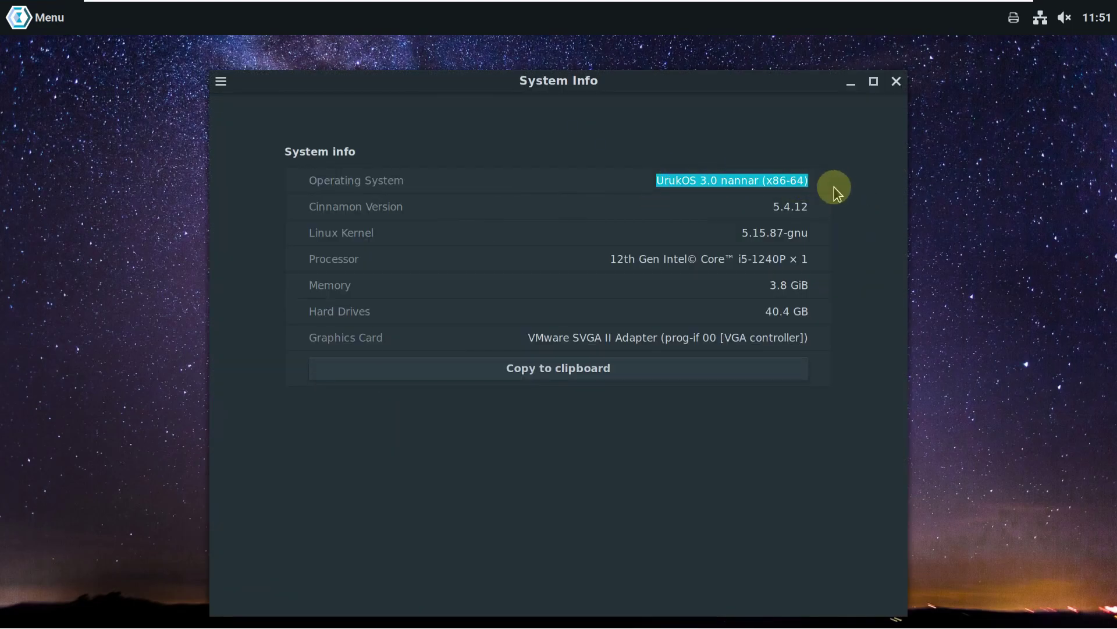
{"action": "left_click_drag", "start_coordinate": [772, 207], "coordinate": [809, 208]}
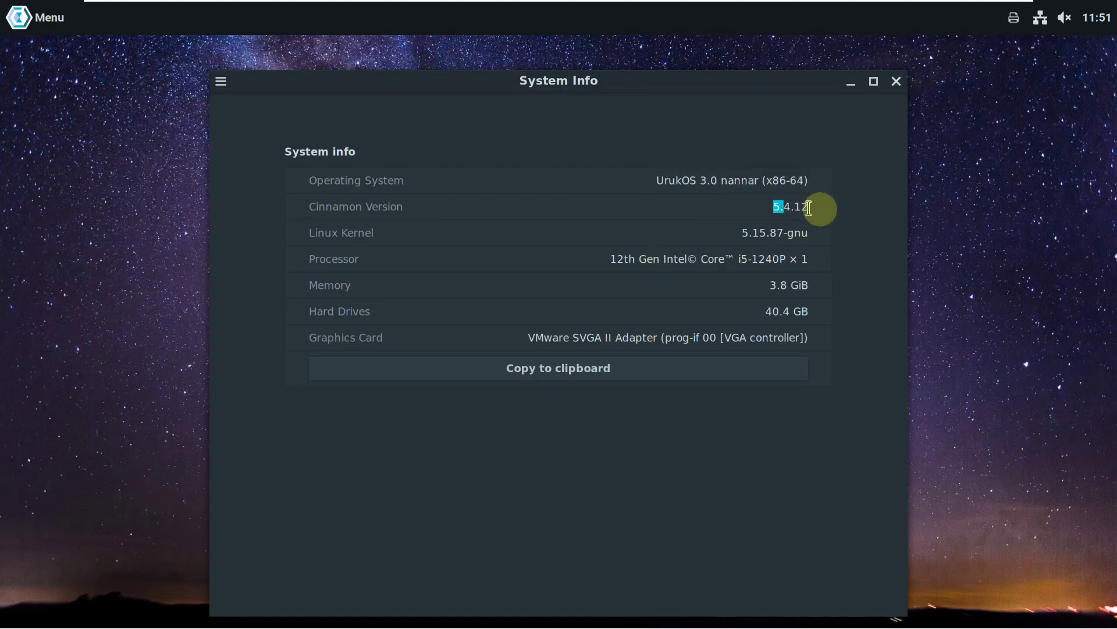
{"action": "left_click_drag", "start_coordinate": [743, 231], "coordinate": [848, 232]}
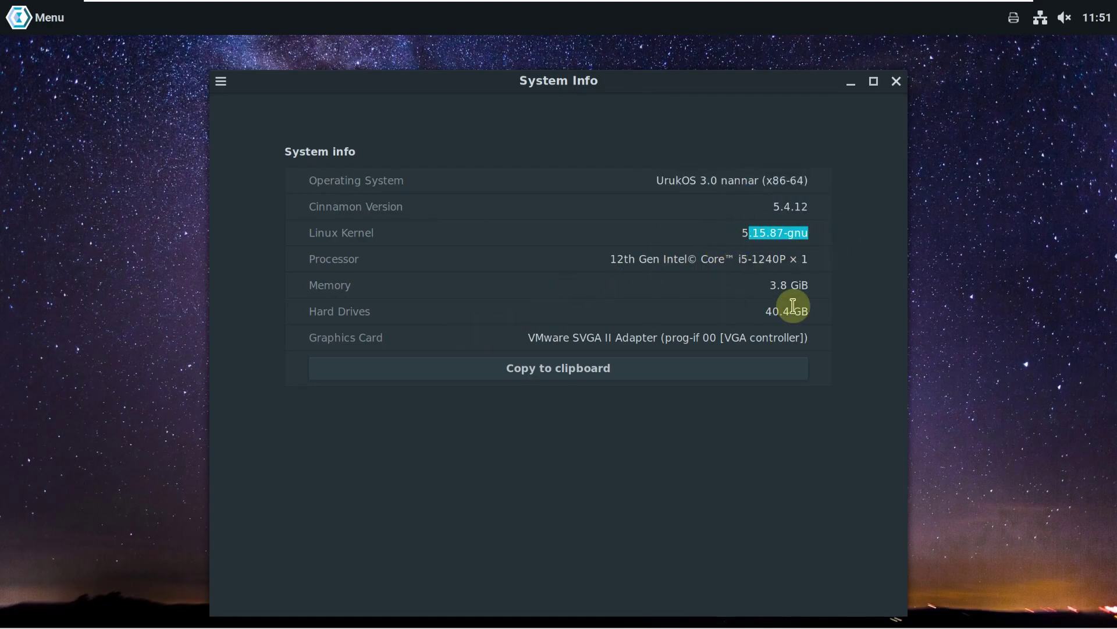
{"action": "left_click", "coordinate": [894, 87]}
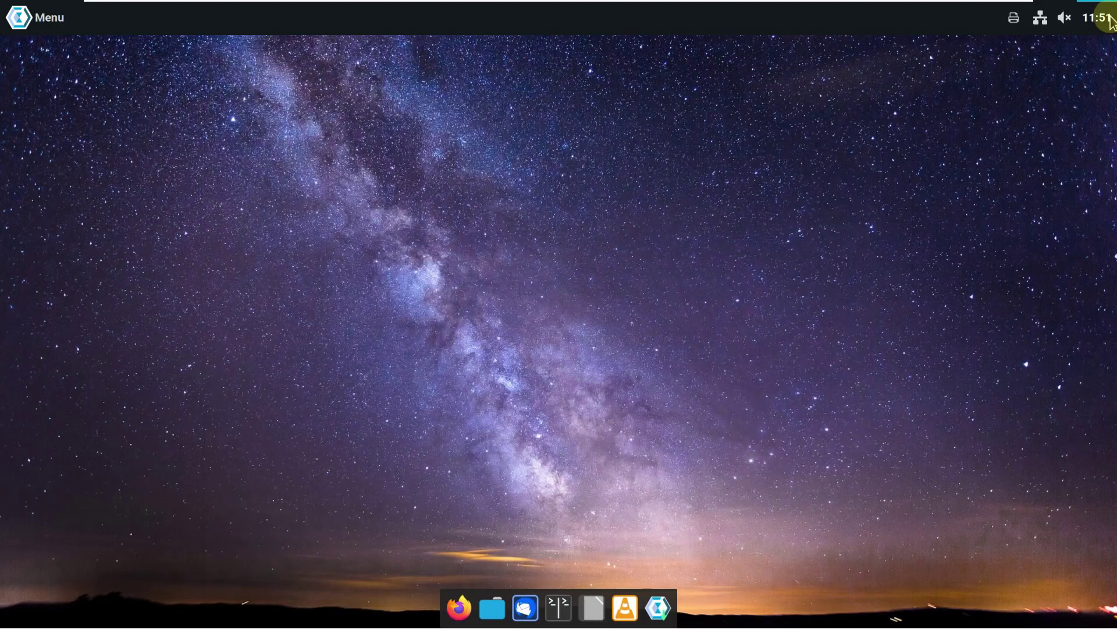
Step: View the calendar and sound applets on the panel and dismiss their pop-ups
{"action": "left_click", "coordinate": [1097, 18]}
{"action": "left_click", "coordinate": [989, 406]}
{"action": "left_click", "coordinate": [1063, 18]}
{"action": "left_click", "coordinate": [1004, 251]}
{"action": "left_click", "coordinate": [838, 241]}
{"action": "left_click", "coordinate": [147, 117]}
Step: Browse the Preferences category of the applications menu to see which settings modules it offers
{"action": "left_click", "coordinate": [47, 18]}
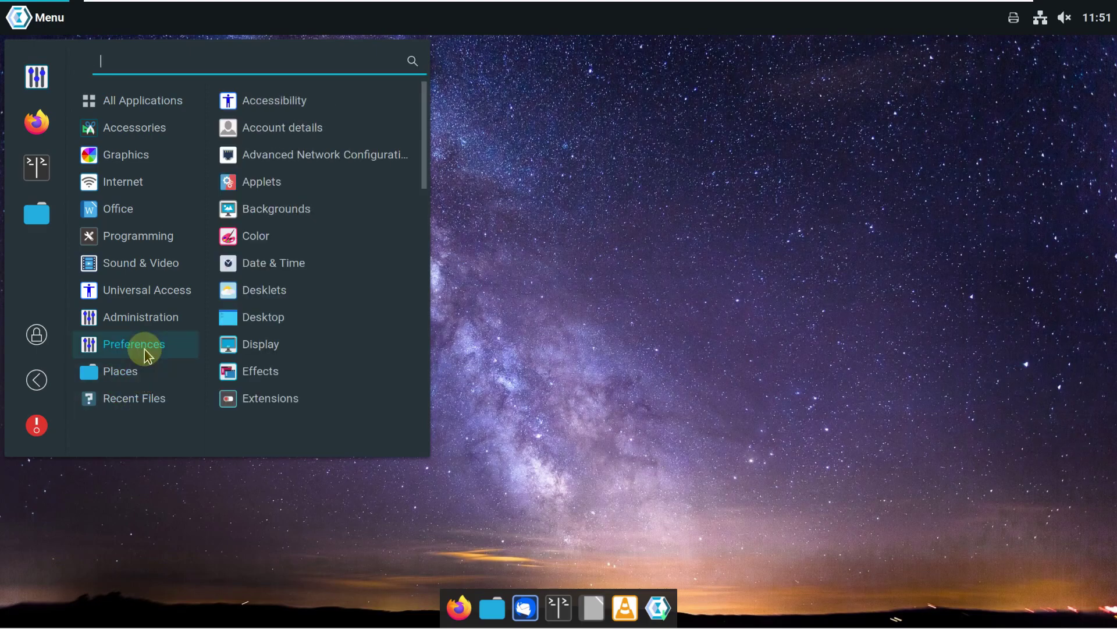
{"action": "scroll", "coordinate": [265, 326], "scroll_direction": "down", "scroll_amount": 5}
{"action": "scroll", "coordinate": [268, 336], "scroll_direction": "down", "scroll_amount": 5}
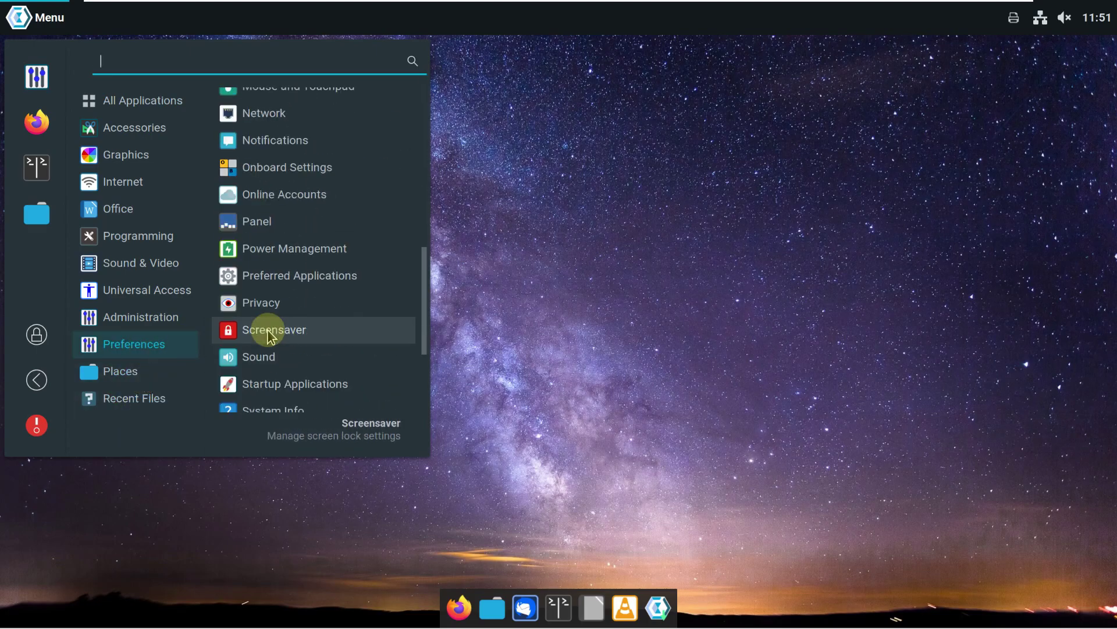
{"action": "scroll", "coordinate": [267, 336], "scroll_direction": "up", "scroll_amount": 8}
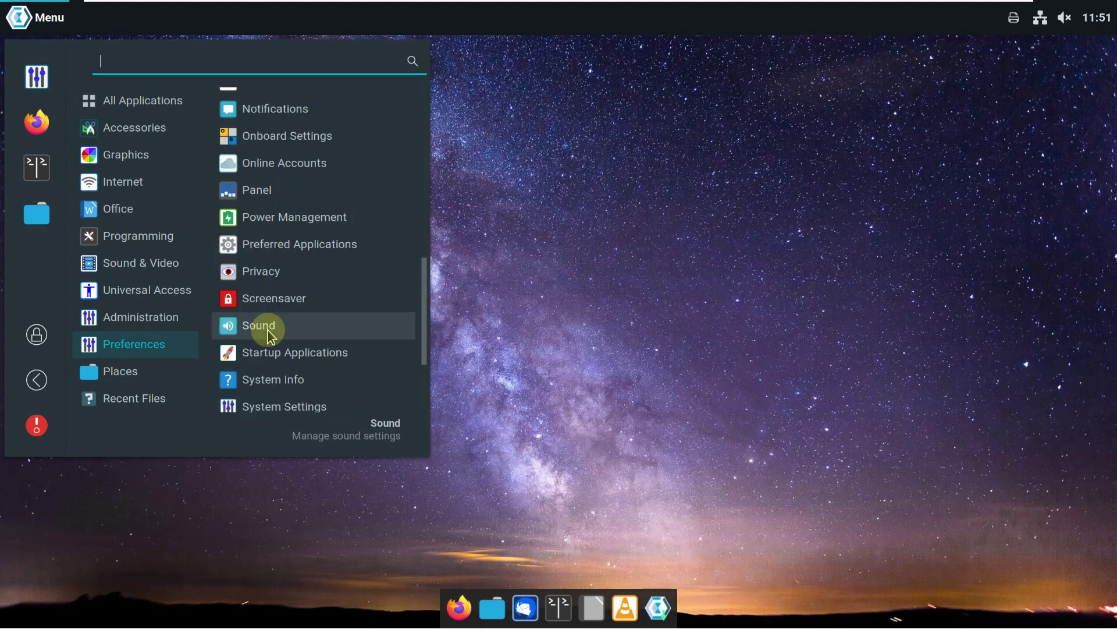
{"action": "scroll", "coordinate": [268, 336], "scroll_direction": "up", "scroll_amount": 3}
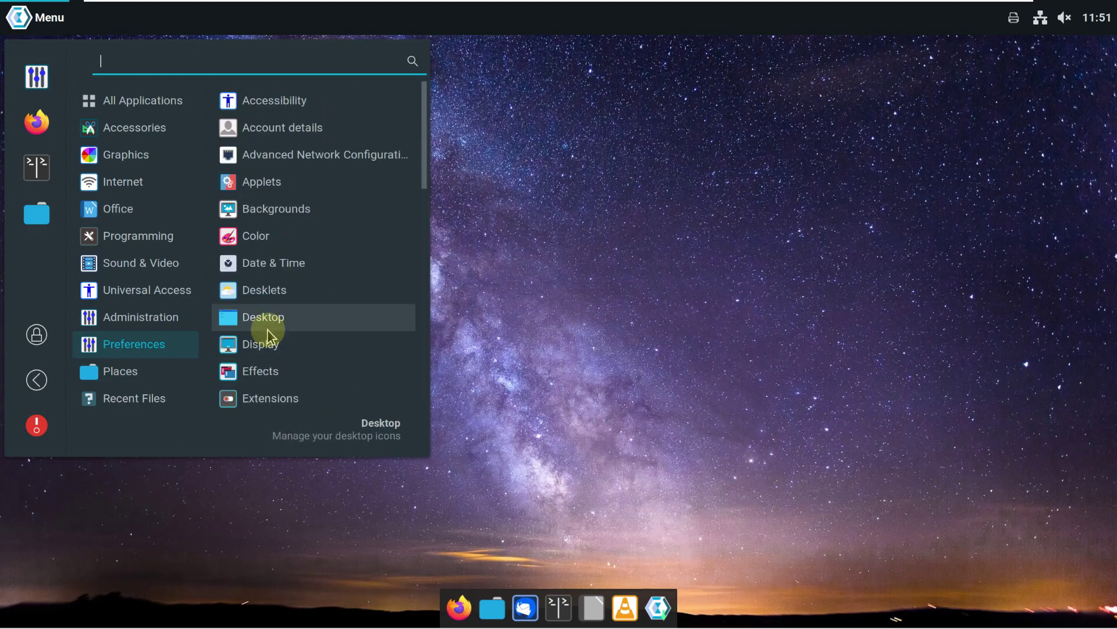
Step: Launch System Monitor from the Administration category of the applications menu and maximize its window
{"action": "left_click", "coordinate": [169, 314]}
{"action": "scroll", "coordinate": [325, 314], "scroll_direction": "down", "scroll_amount": 1}
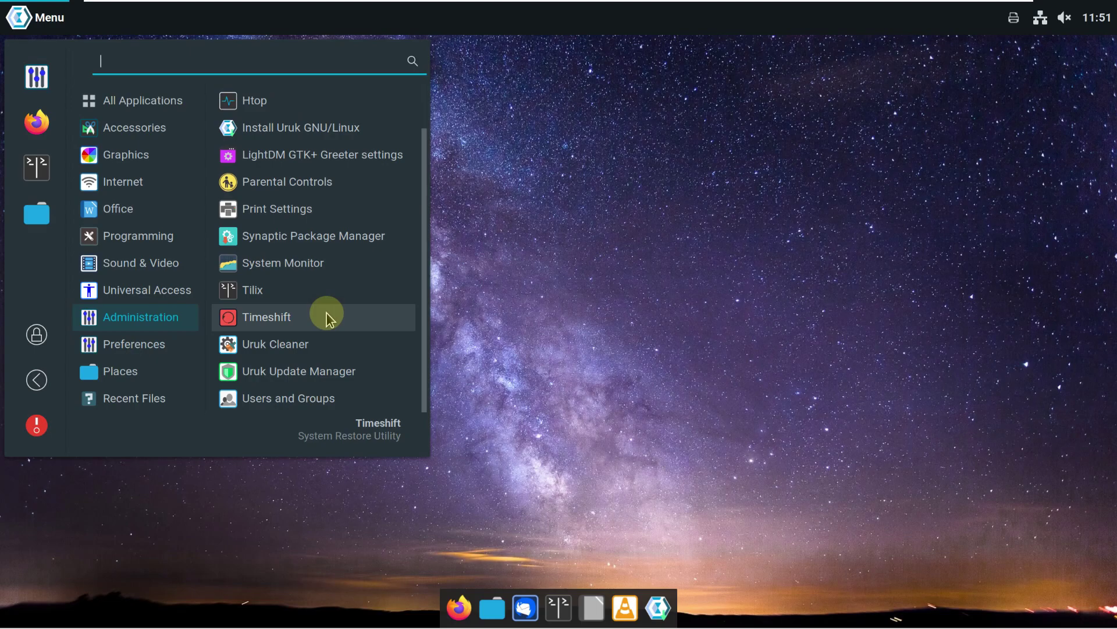
{"action": "left_click", "coordinate": [309, 264]}
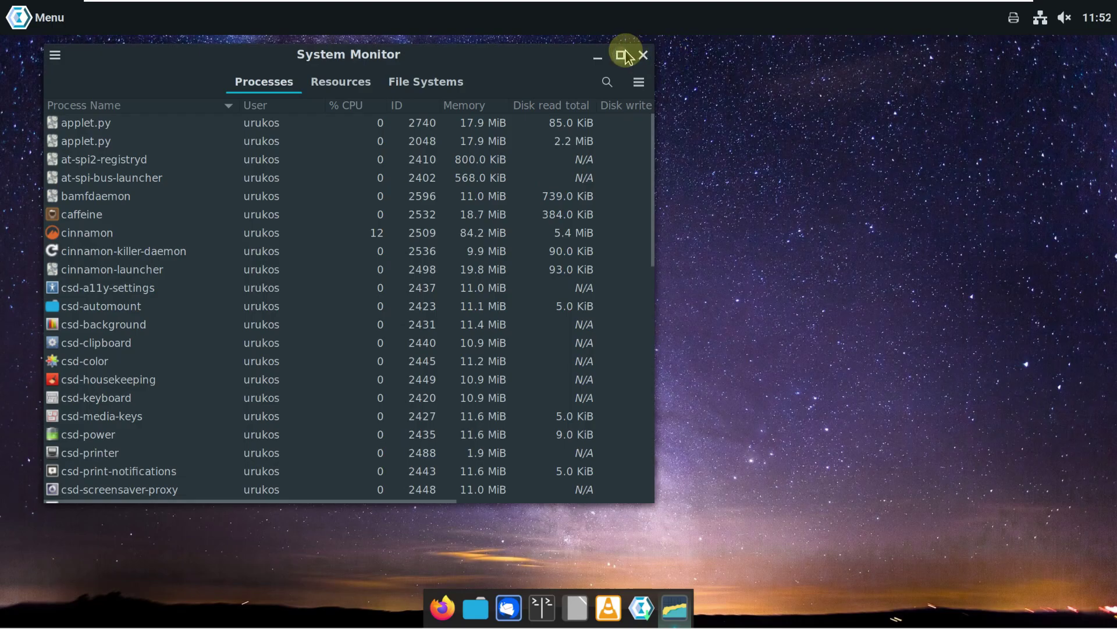
{"action": "left_click", "coordinate": [620, 57]}
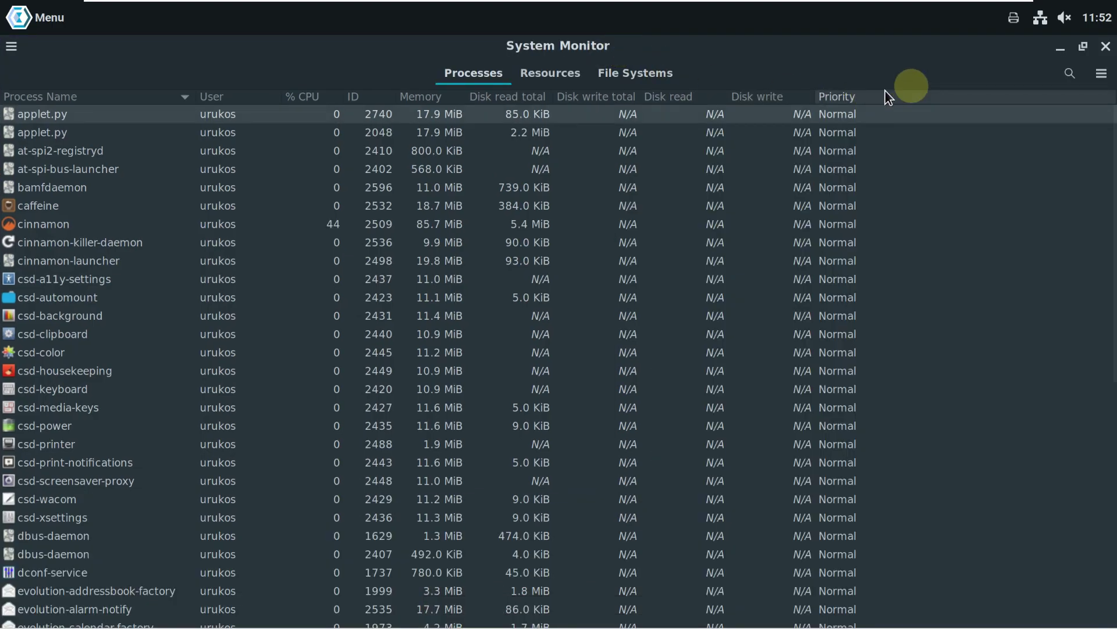
Step: View the About information of System Monitor, close it, and look through the whole list of running processes
{"action": "left_click", "coordinate": [1102, 75]}
{"action": "left_click", "coordinate": [990, 299]}
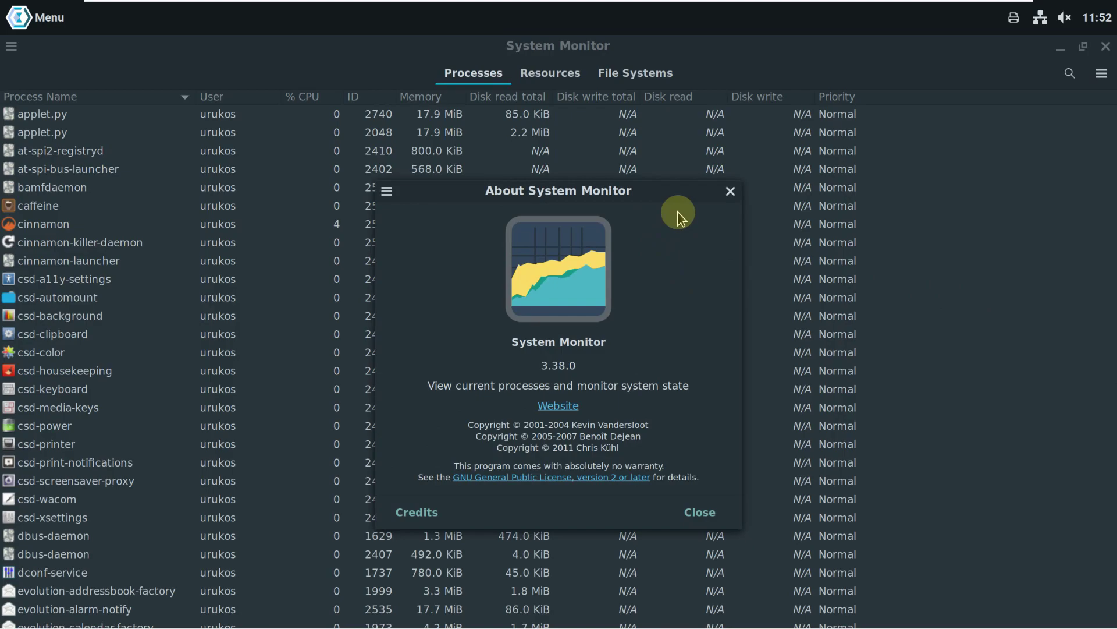
{"action": "left_click", "coordinate": [714, 199]}
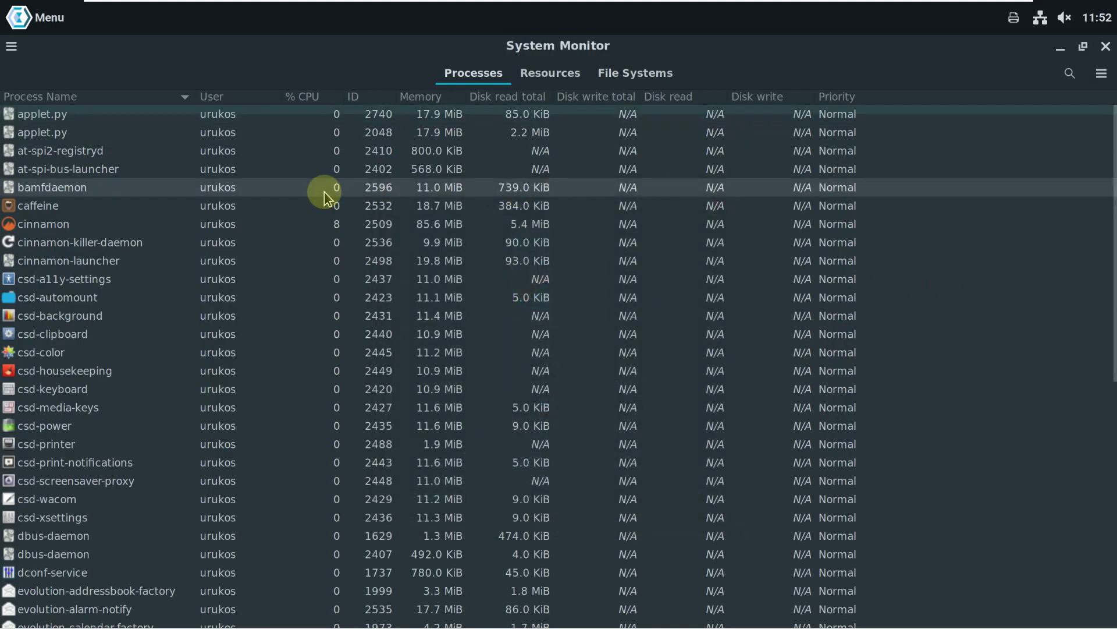
{"action": "scroll", "coordinate": [323, 191], "scroll_direction": "down", "scroll_amount": 1}
{"action": "scroll", "coordinate": [324, 191], "scroll_direction": "down", "scroll_amount": 7}
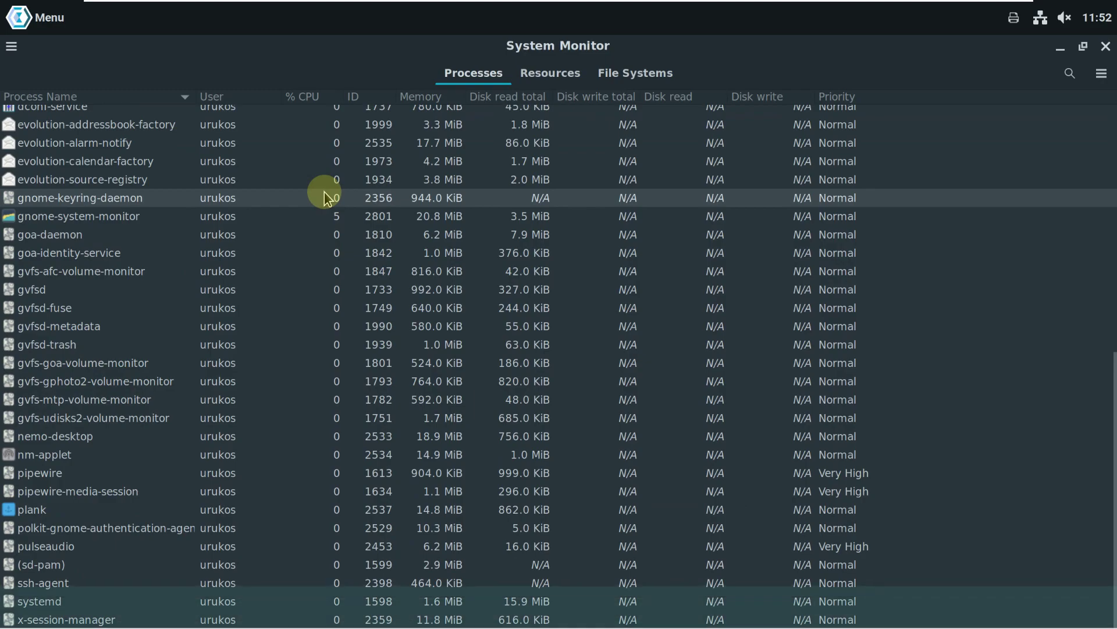
{"action": "scroll", "coordinate": [323, 191], "scroll_direction": "up", "scroll_amount": 8}
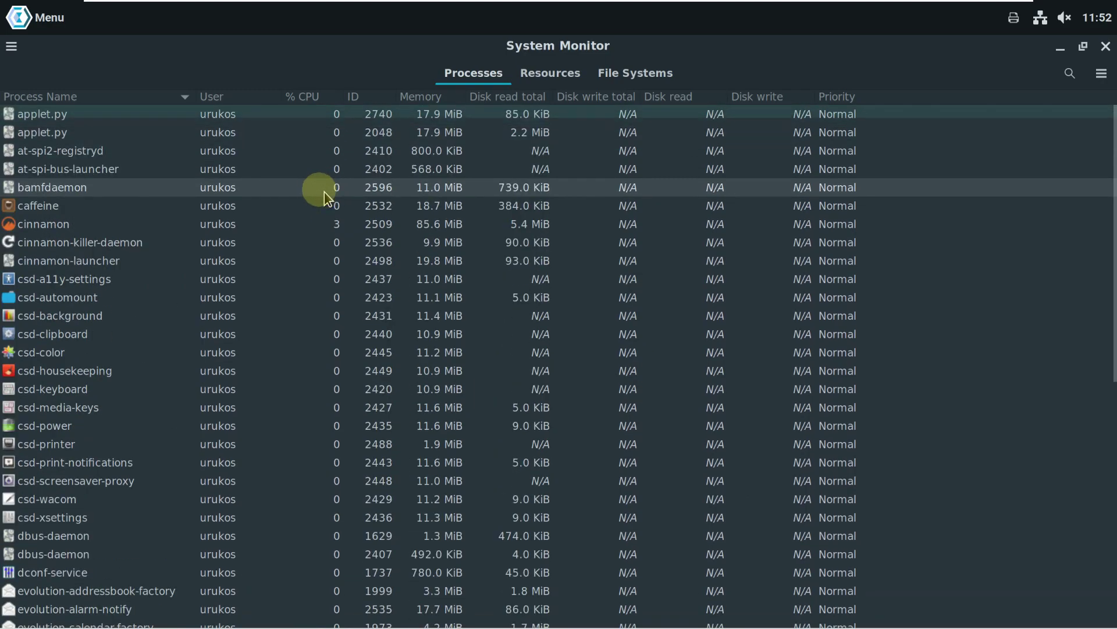
Step: Show the resource graphs and change the CPU2 line colour in the CPU history to medium green
{"action": "left_click", "coordinate": [530, 71]}
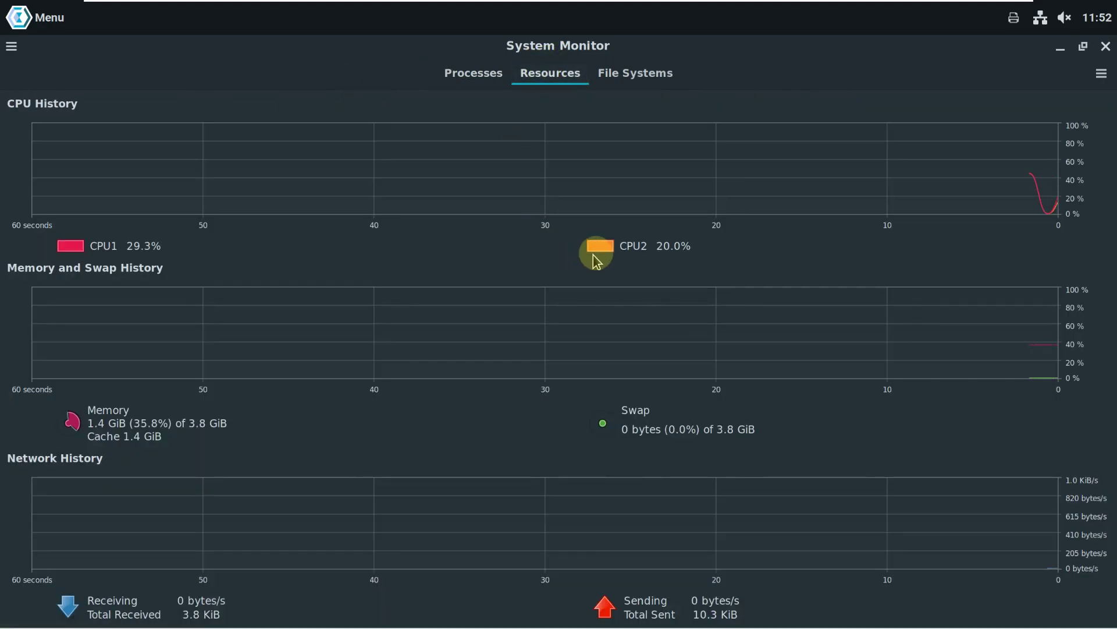
{"action": "left_click", "coordinate": [601, 249]}
{"action": "left_click", "coordinate": [425, 319]}
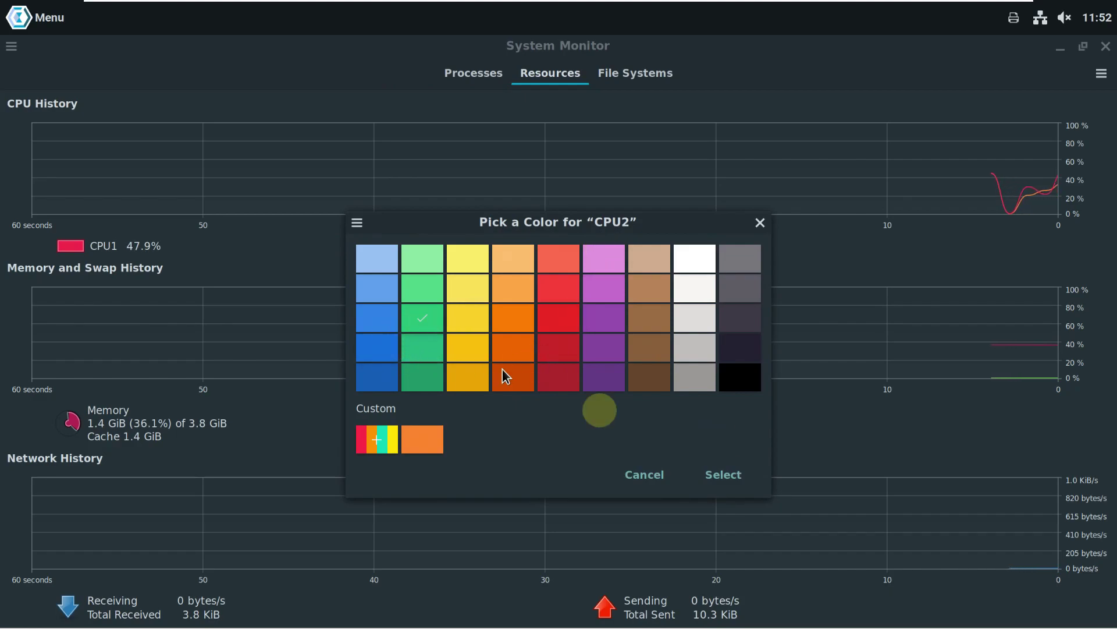
{"action": "left_click", "coordinate": [725, 478]}
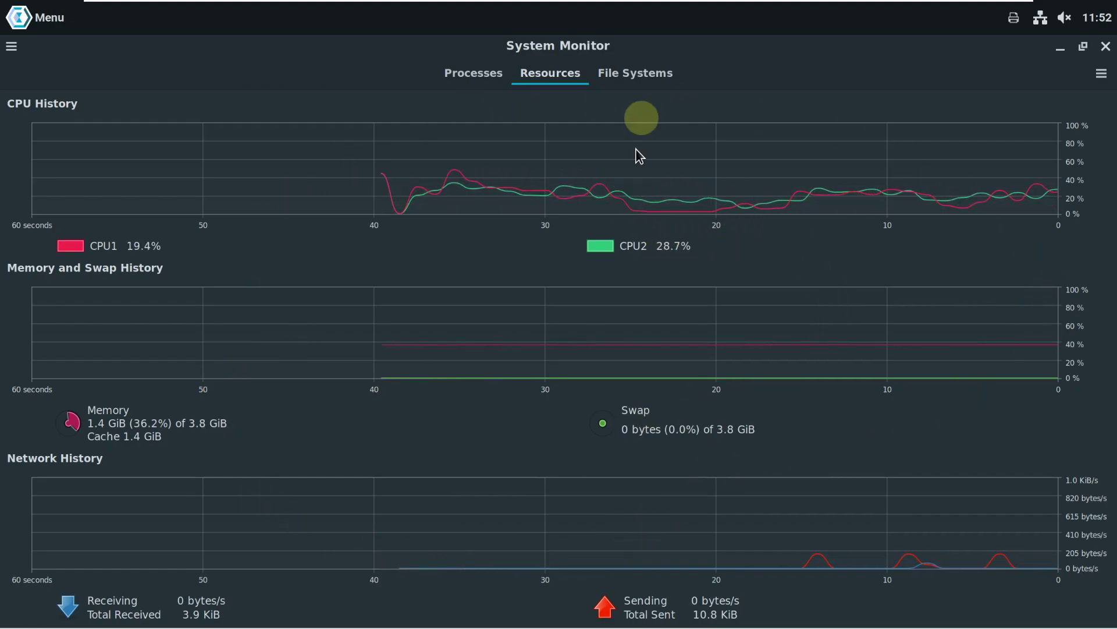
Step: Check the mounted file systems and the About information in System Monitor, and close the program
{"action": "left_click", "coordinate": [638, 74]}
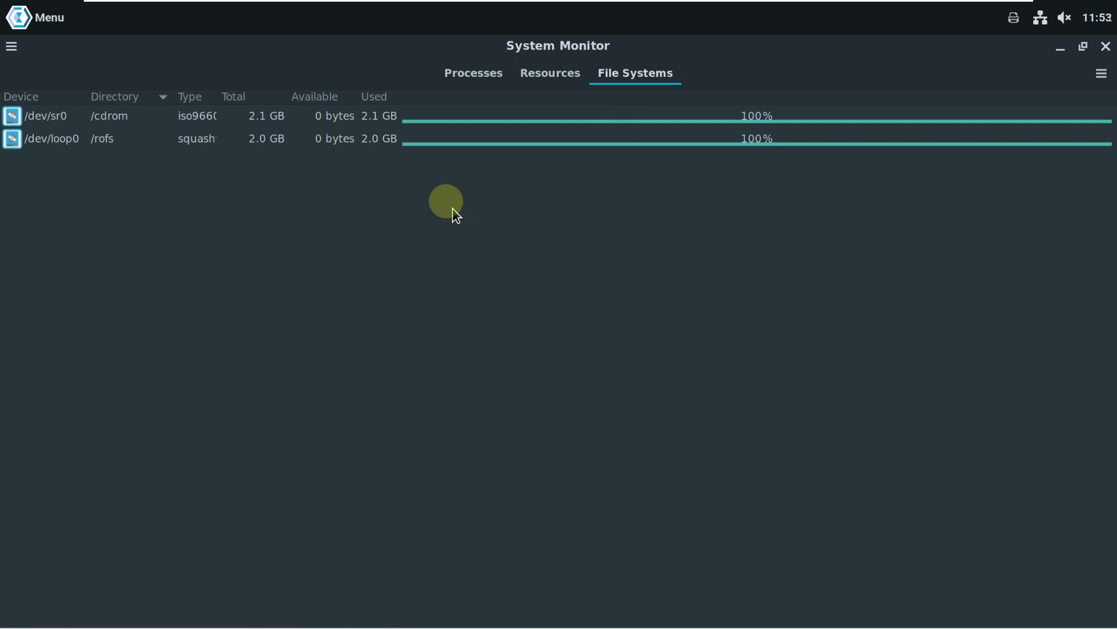
{"action": "left_click", "coordinate": [548, 74]}
{"action": "left_click", "coordinate": [1098, 72]}
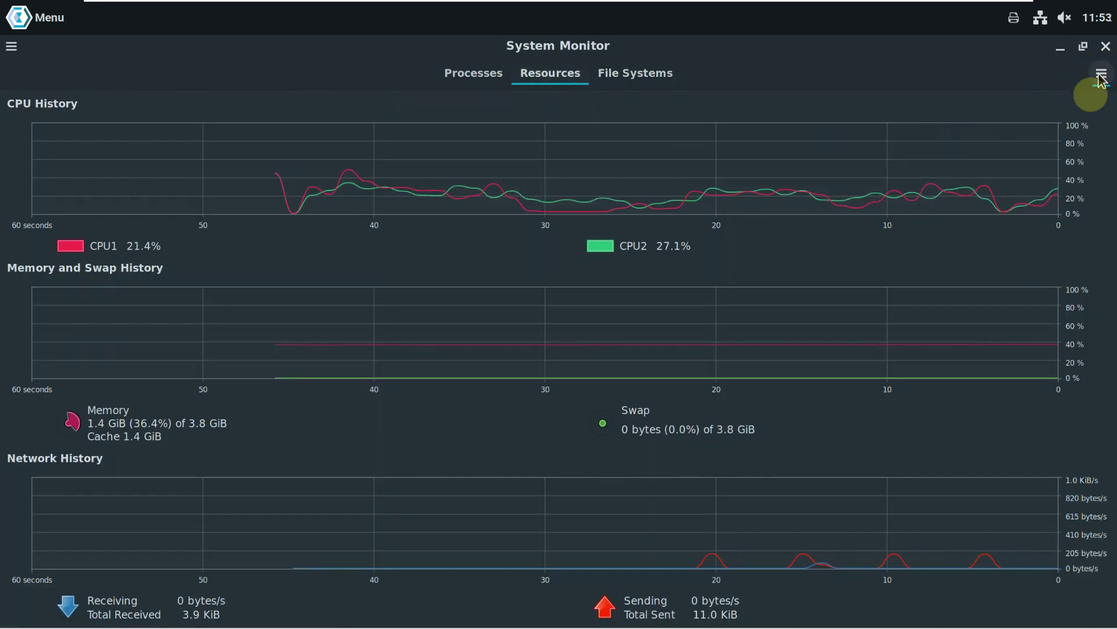
{"action": "left_click", "coordinate": [1007, 183]}
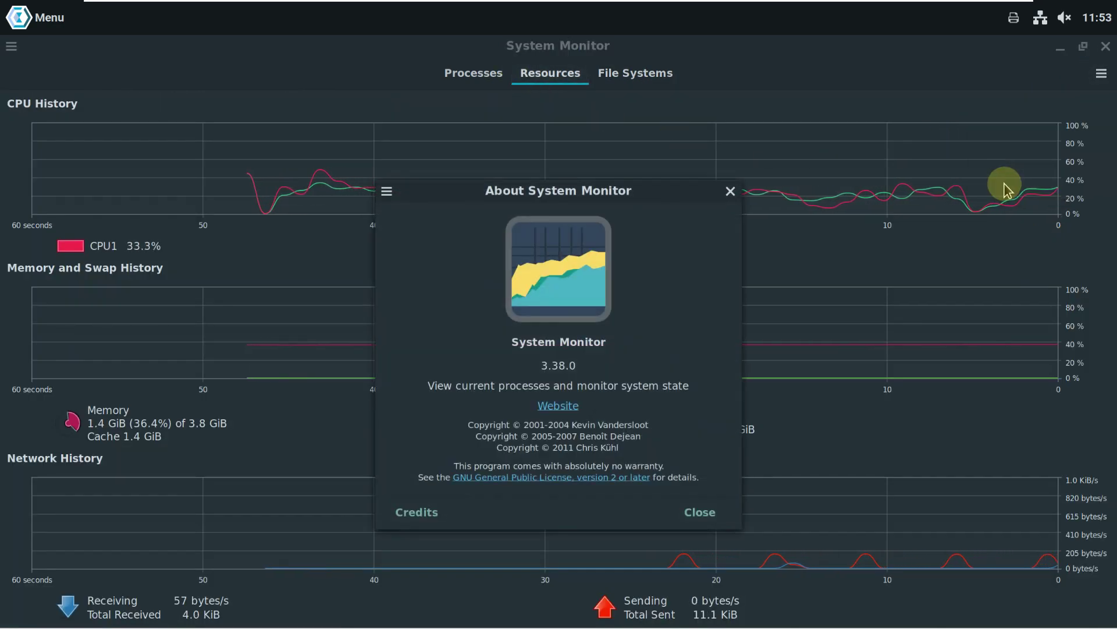
{"action": "left_click", "coordinate": [731, 191]}
{"action": "left_click", "coordinate": [1106, 46]}
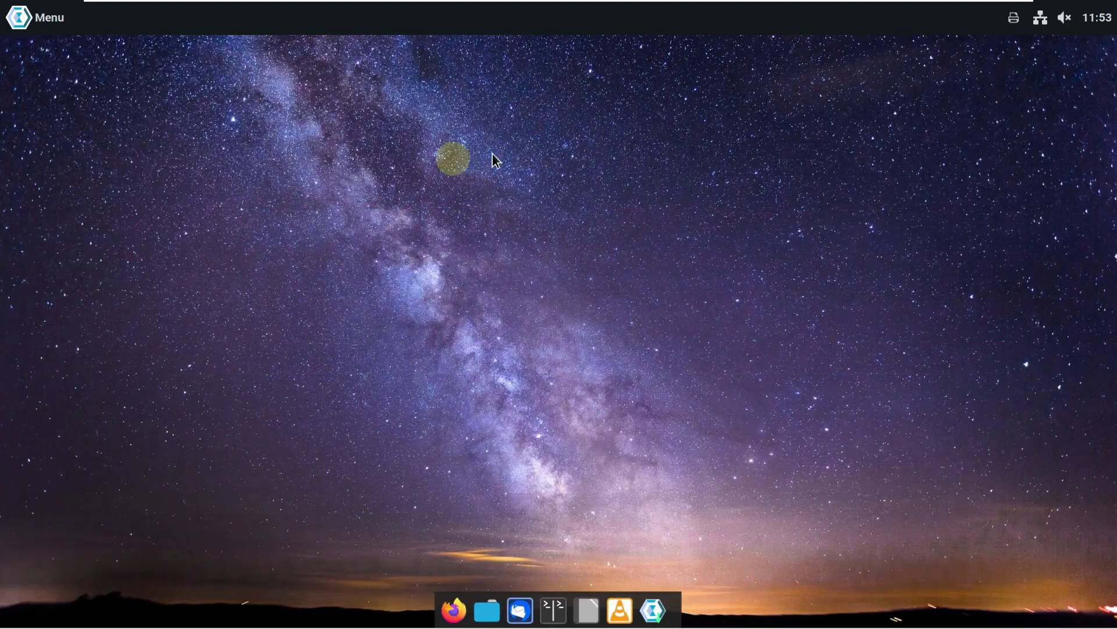
Step: Browse the complete All Applications list in the applications menu down to its last entries
{"action": "left_click", "coordinate": [26, 20]}
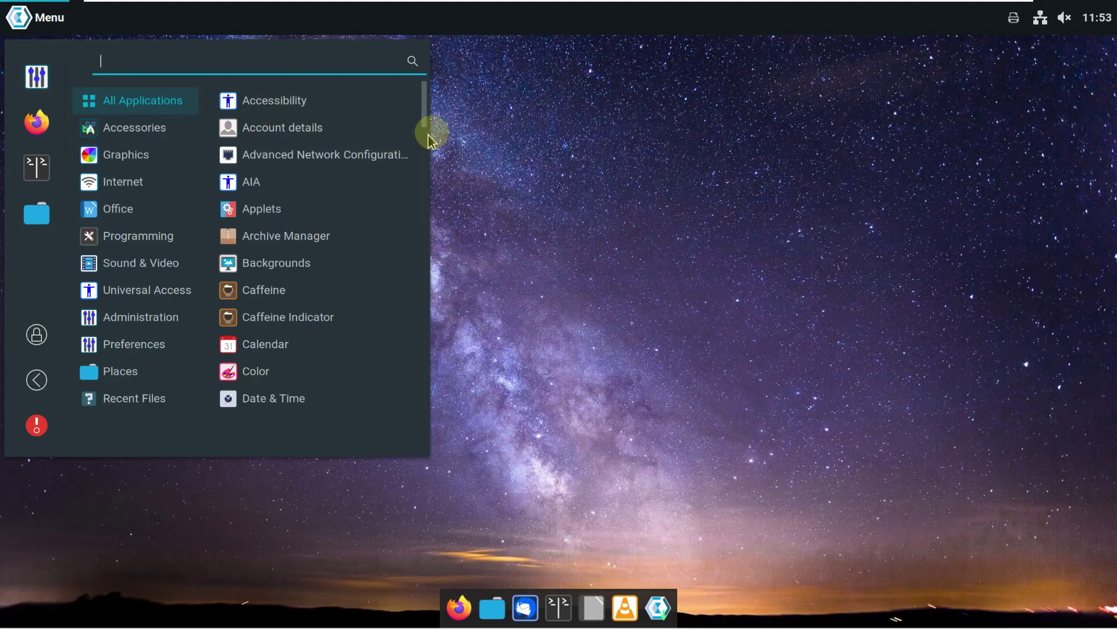
{"action": "scroll", "coordinate": [379, 139], "scroll_direction": "down", "scroll_amount": 6}
{"action": "scroll", "coordinate": [378, 139], "scroll_direction": "down", "scroll_amount": 6}
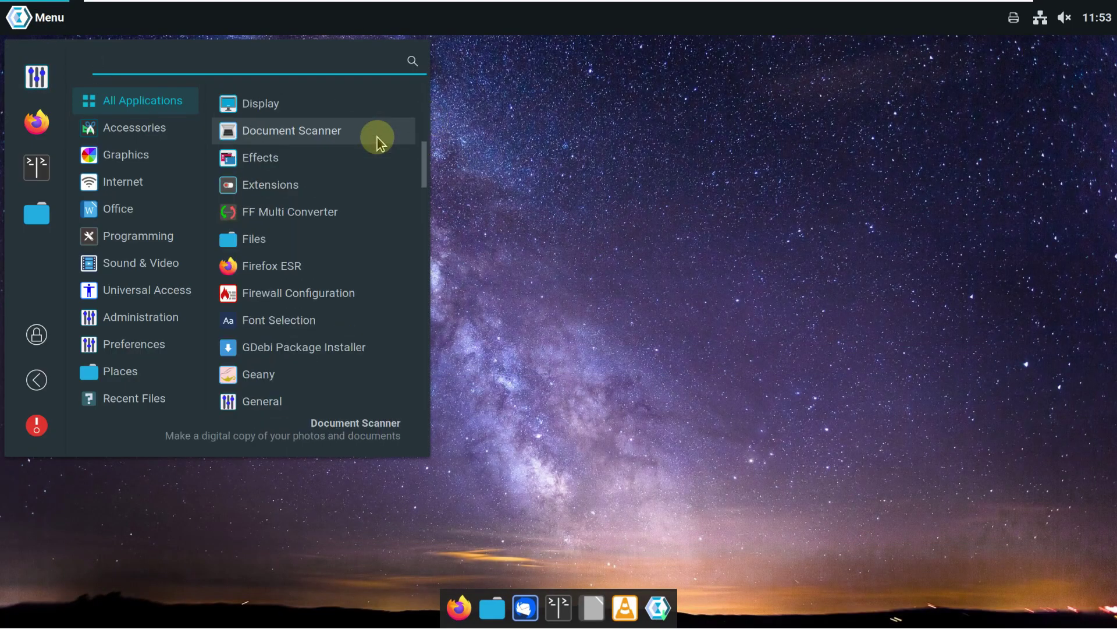
{"action": "scroll", "coordinate": [377, 140], "scroll_direction": "down", "scroll_amount": 8}
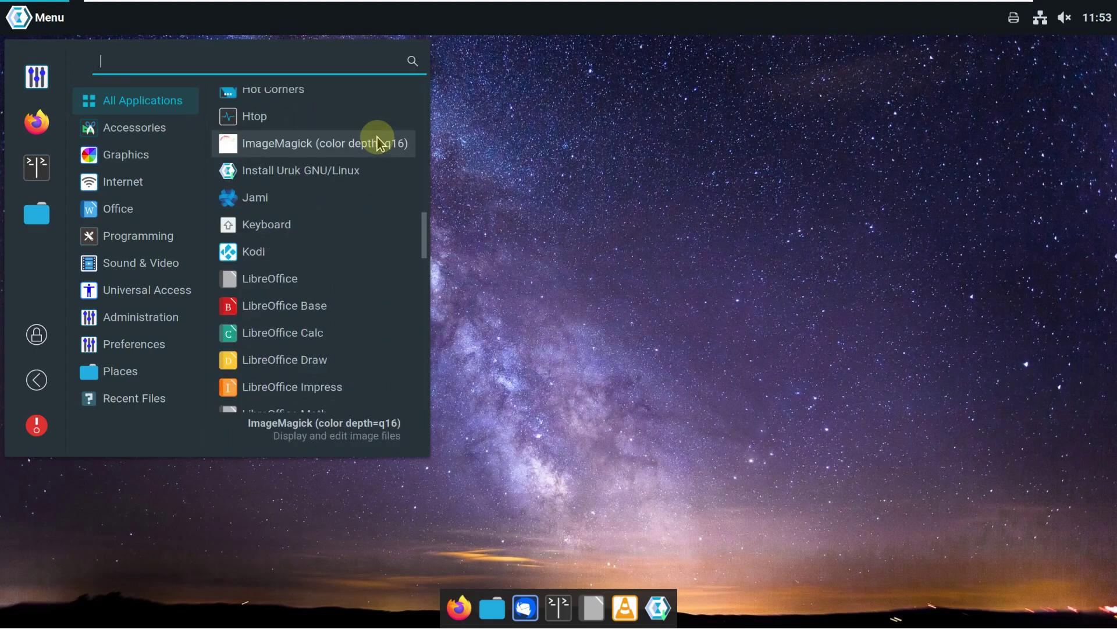
{"action": "scroll", "coordinate": [377, 137], "scroll_direction": "down", "scroll_amount": 8}
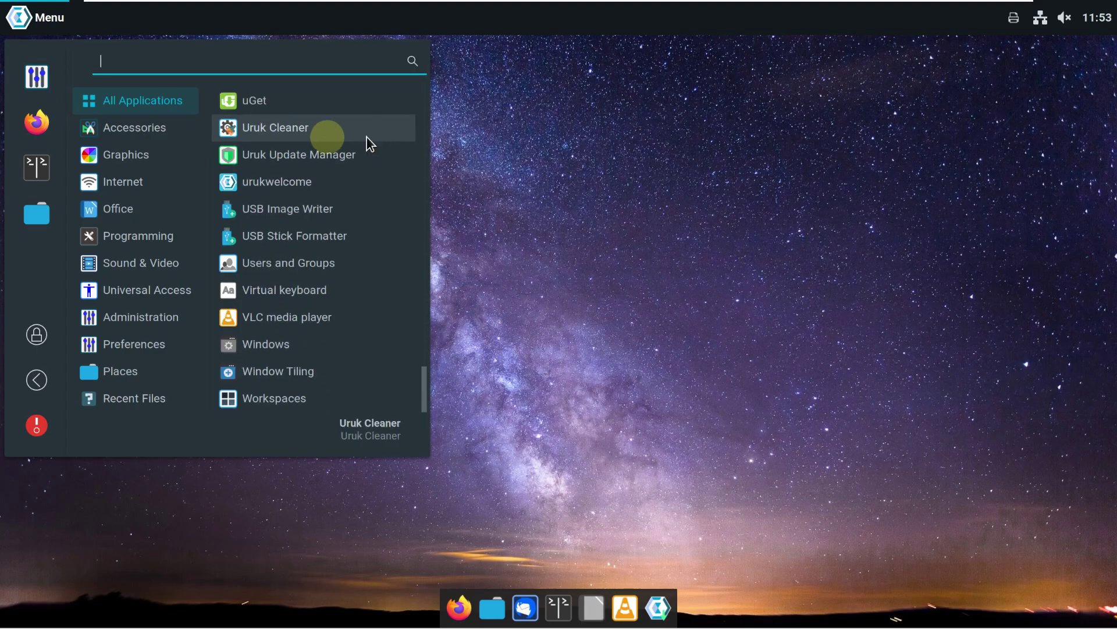
Step: Examine the programs in the individual menu categories from Graphics through Administration to Preferences
{"action": "left_click", "coordinate": [143, 138]}
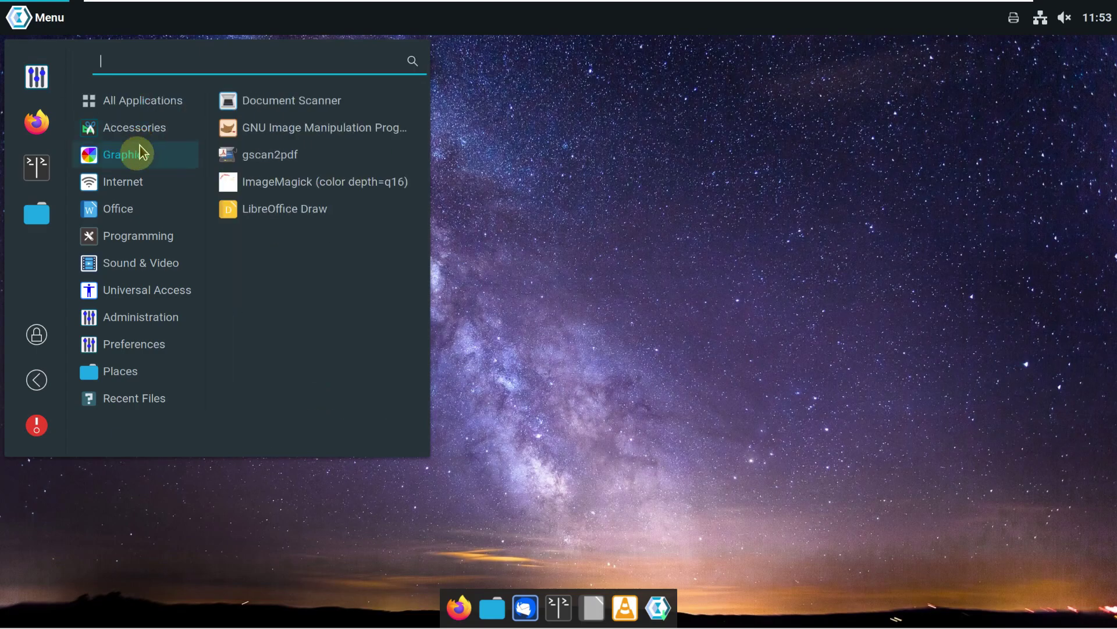
{"action": "mouse_move", "coordinate": [133, 211]}
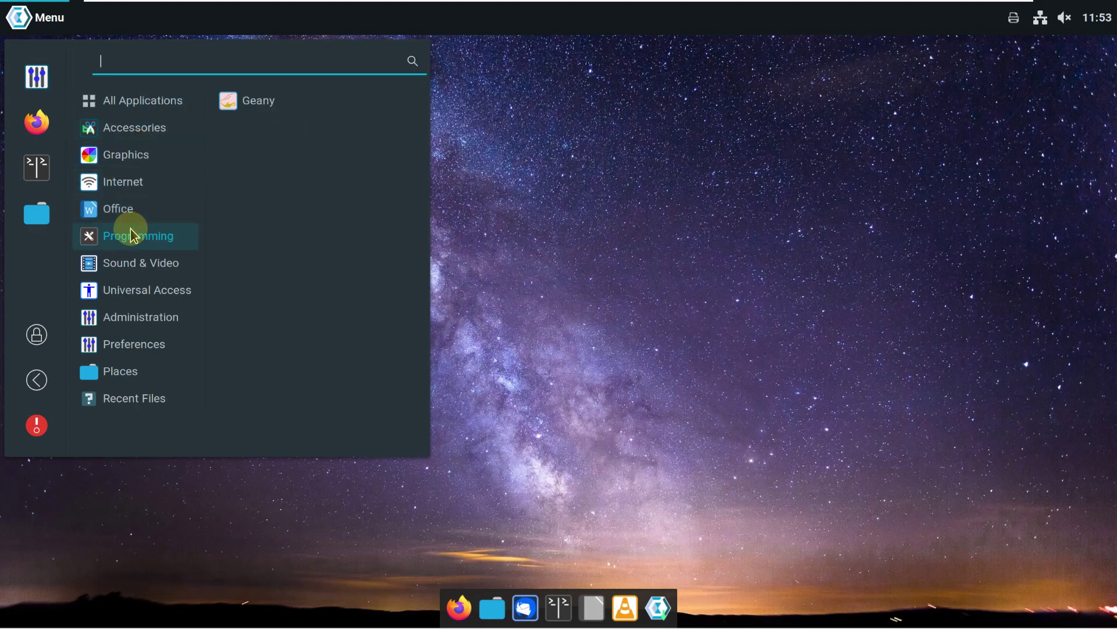
{"action": "mouse_move", "coordinate": [132, 288]}
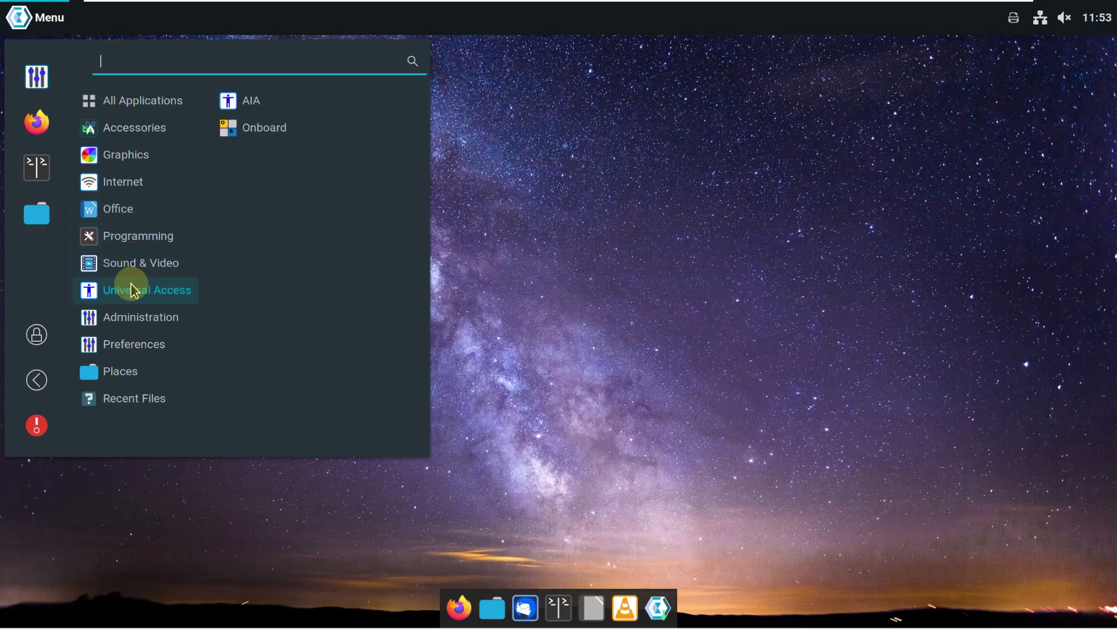
{"action": "mouse_move", "coordinate": [131, 314]}
{"action": "scroll", "coordinate": [350, 303], "scroll_direction": "down", "scroll_amount": 2}
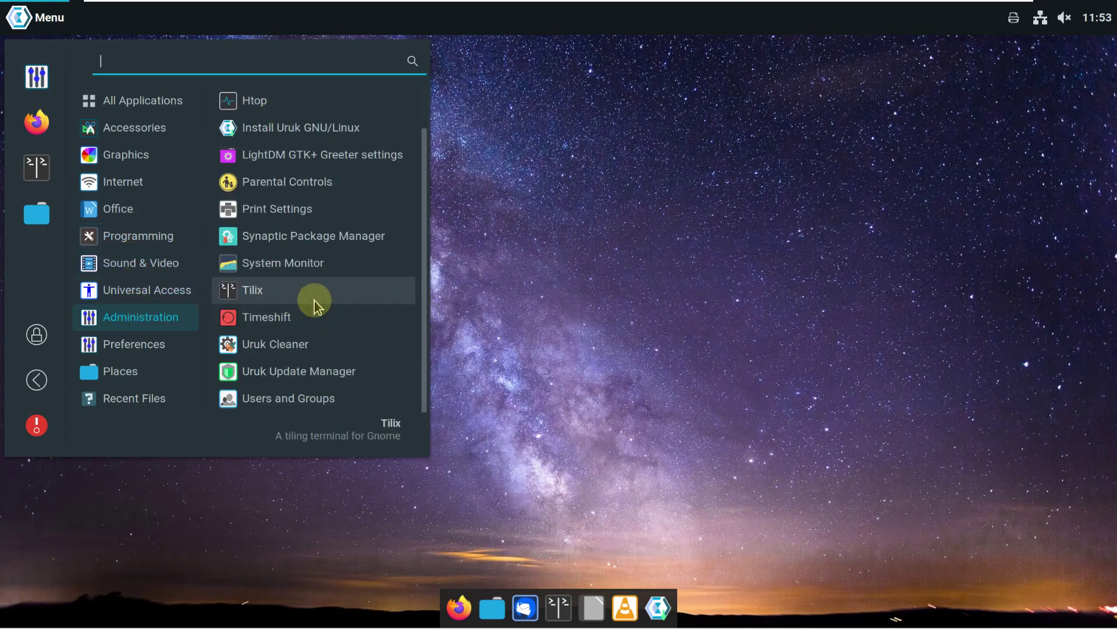
{"action": "mouse_move", "coordinate": [170, 349]}
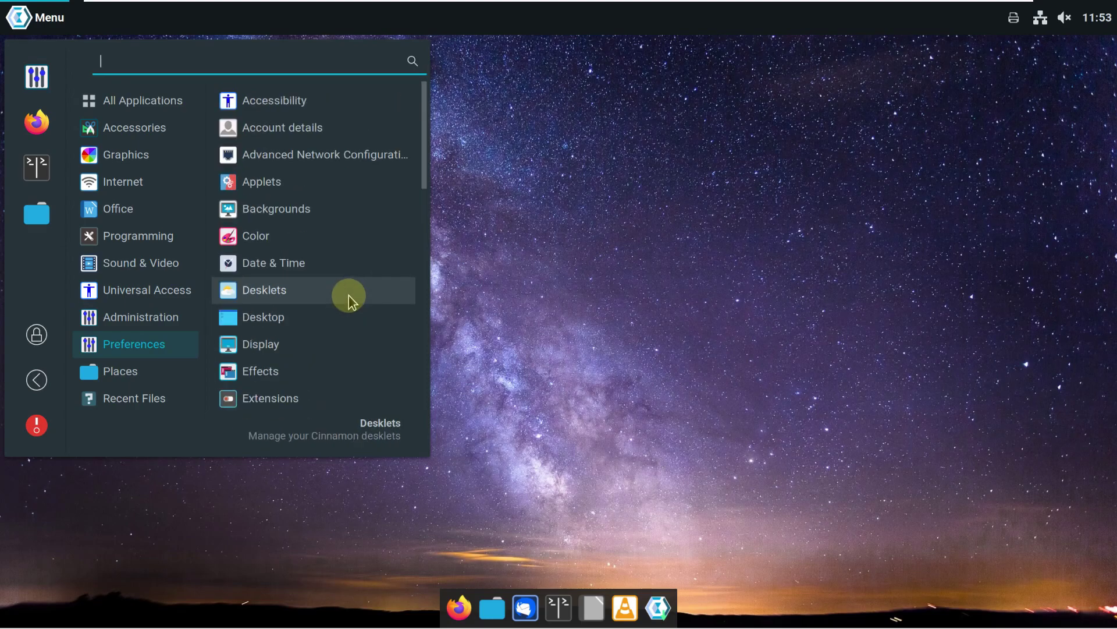
{"action": "scroll", "coordinate": [348, 295], "scroll_direction": "down", "scroll_amount": 3}
{"action": "scroll", "coordinate": [348, 295], "scroll_direction": "down", "scroll_amount": 10}
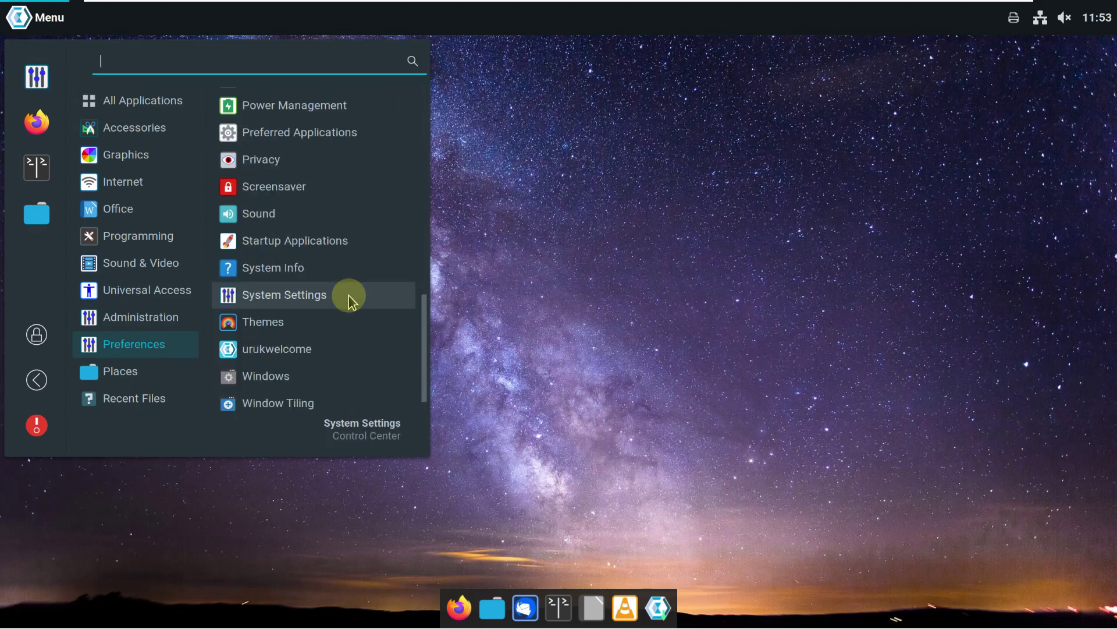
Step: Launch Htop from the All Applications list and try to bring up its window
{"action": "mouse_move", "coordinate": [158, 130]}
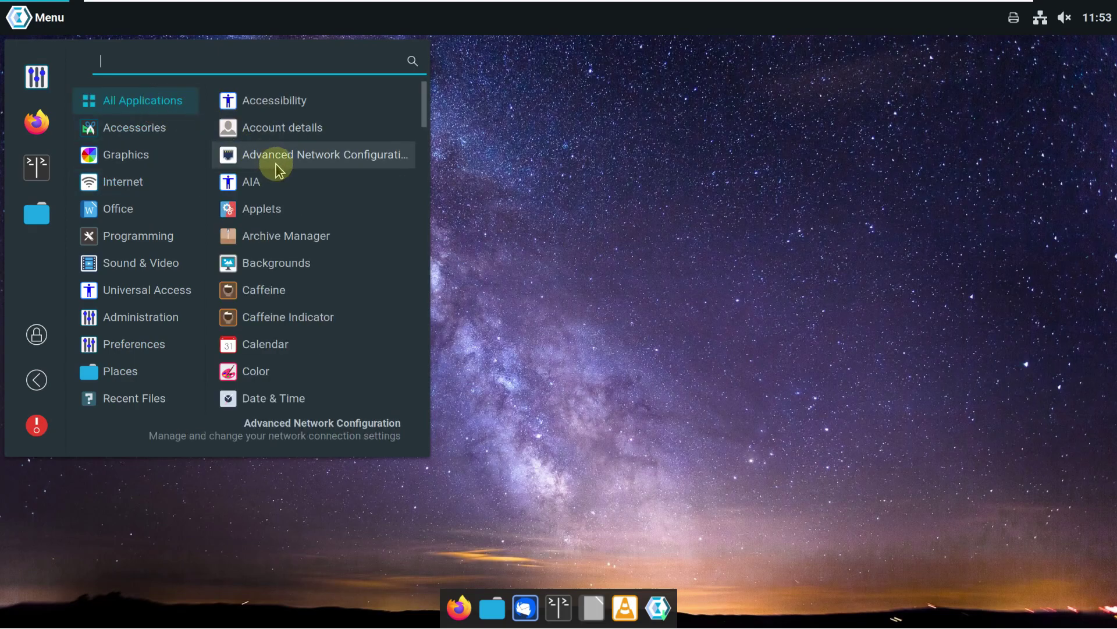
{"action": "scroll", "coordinate": [277, 174], "scroll_direction": "down", "scroll_amount": 8}
{"action": "scroll", "coordinate": [262, 291], "scroll_direction": "down", "scroll_amount": 10}
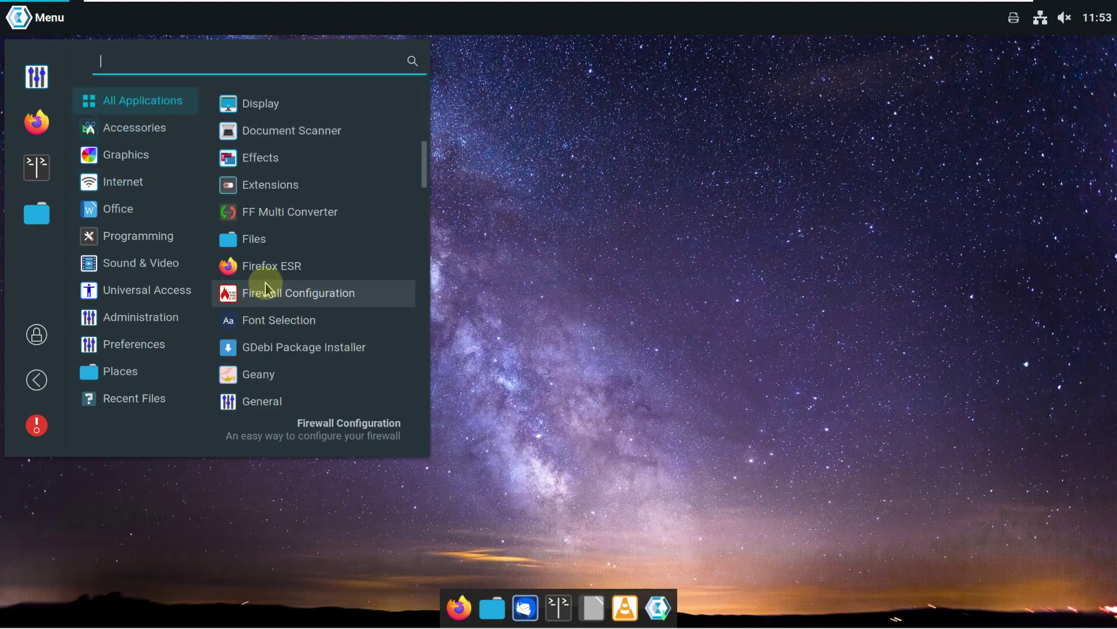
{"action": "left_click", "coordinate": [296, 387]}
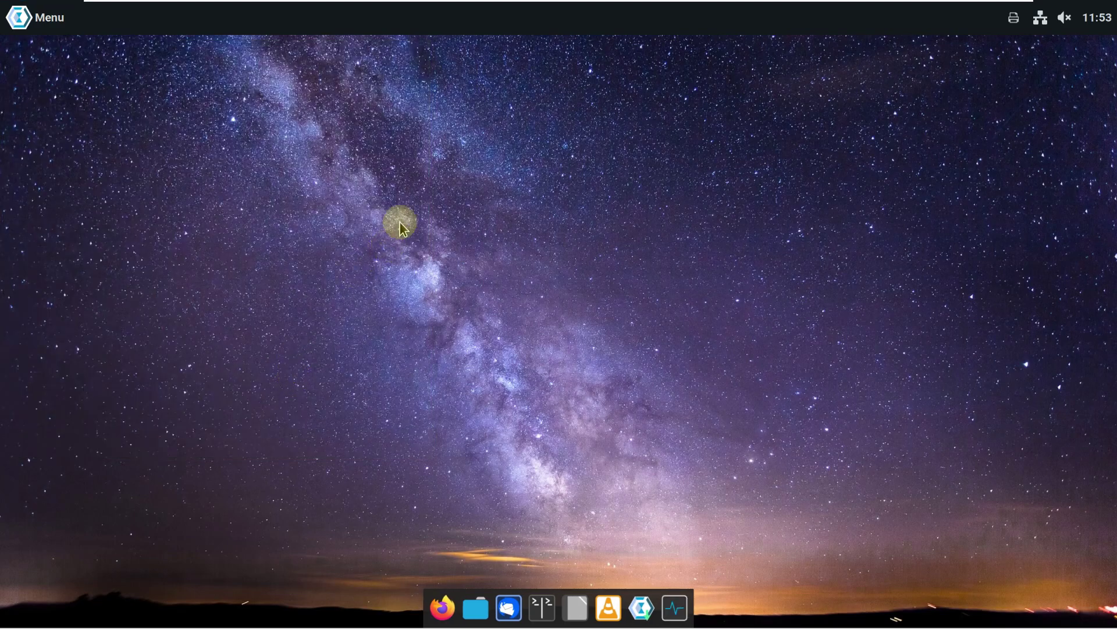
{"action": "left_click", "coordinate": [681, 614]}
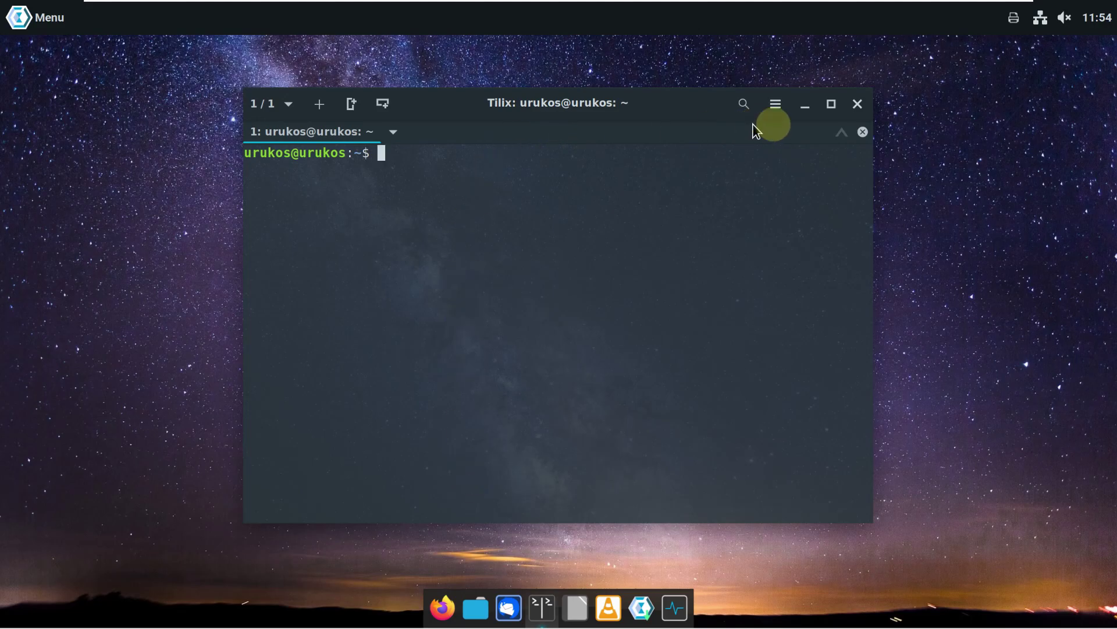
Step: View the About information of the Tilix terminal, close it, and run the inxi command
{"action": "left_click", "coordinate": [776, 105]}
{"action": "left_click", "coordinate": [767, 325]}
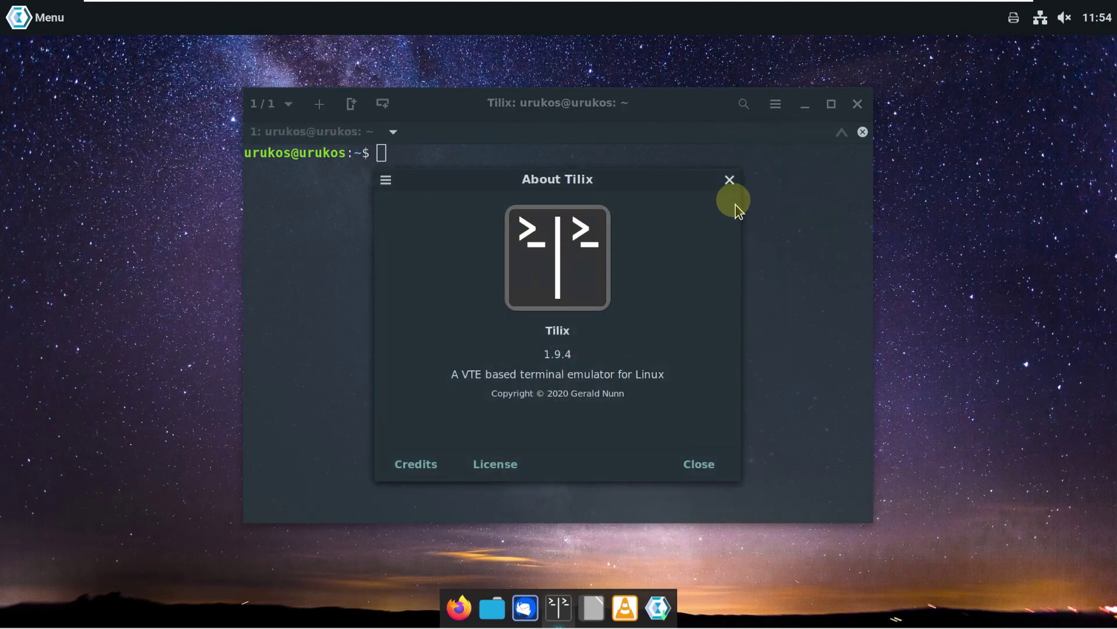
{"action": "left_click", "coordinate": [728, 181]}
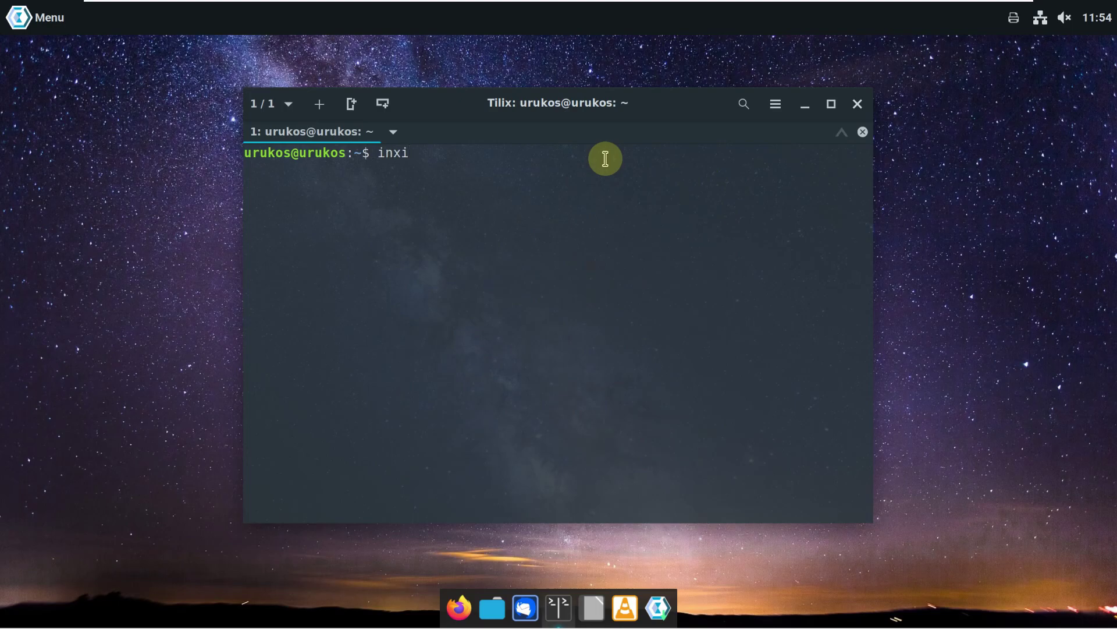
{"action": "key", "text": "Return"}
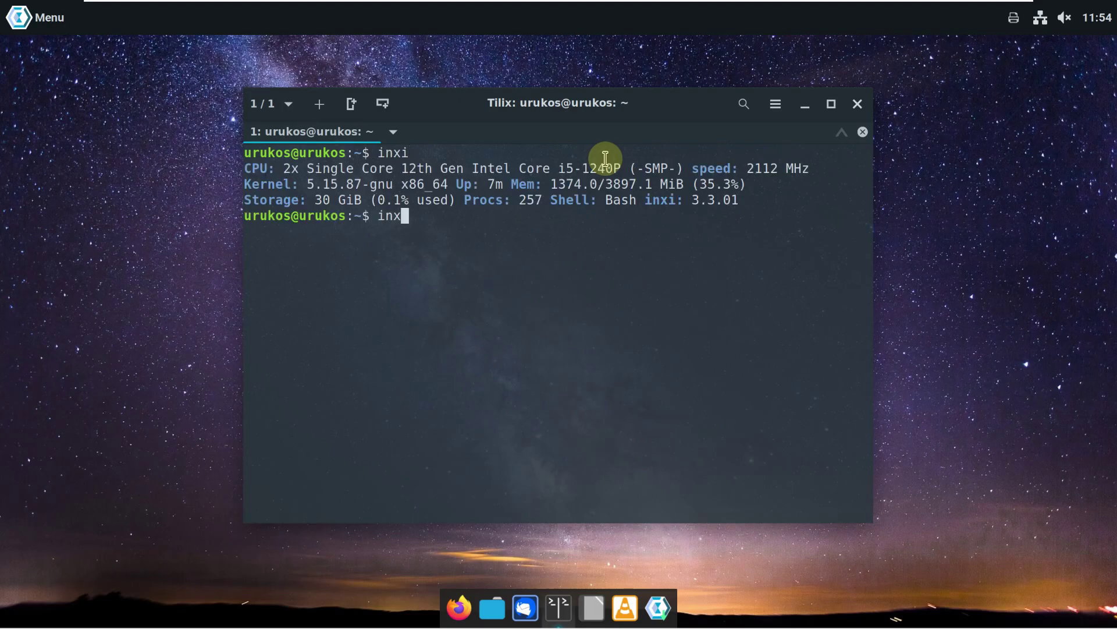
Step: Run inxi -b to print the basic system report and maximize the terminal window
{"action": "type", "text": "inxi -b"}
{"action": "key", "text": "Return"}
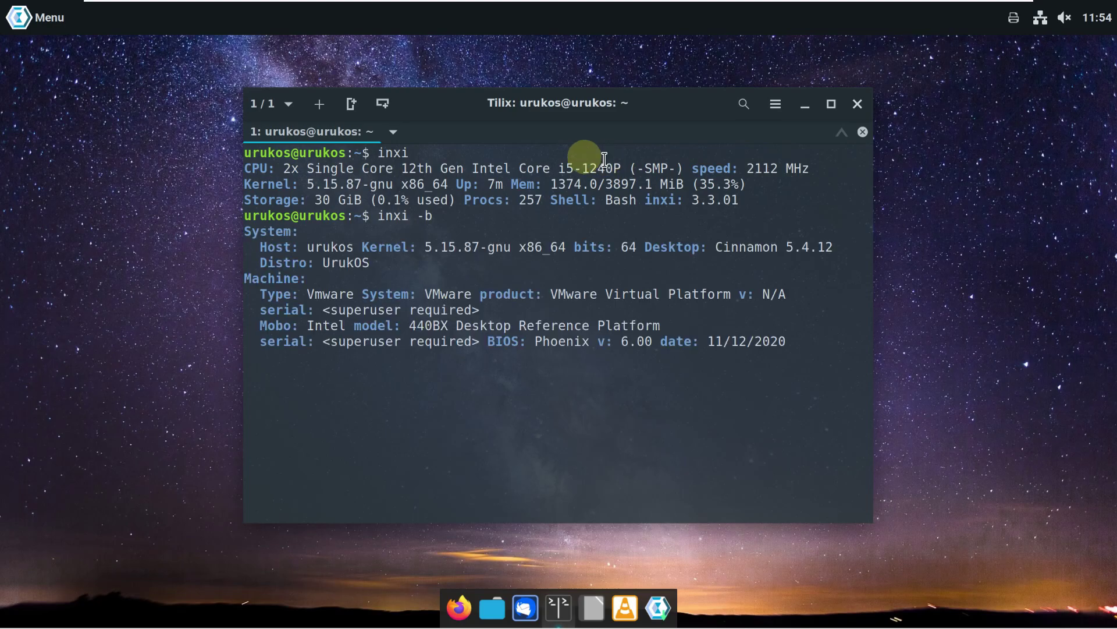
{"action": "left_click", "coordinate": [831, 103]}
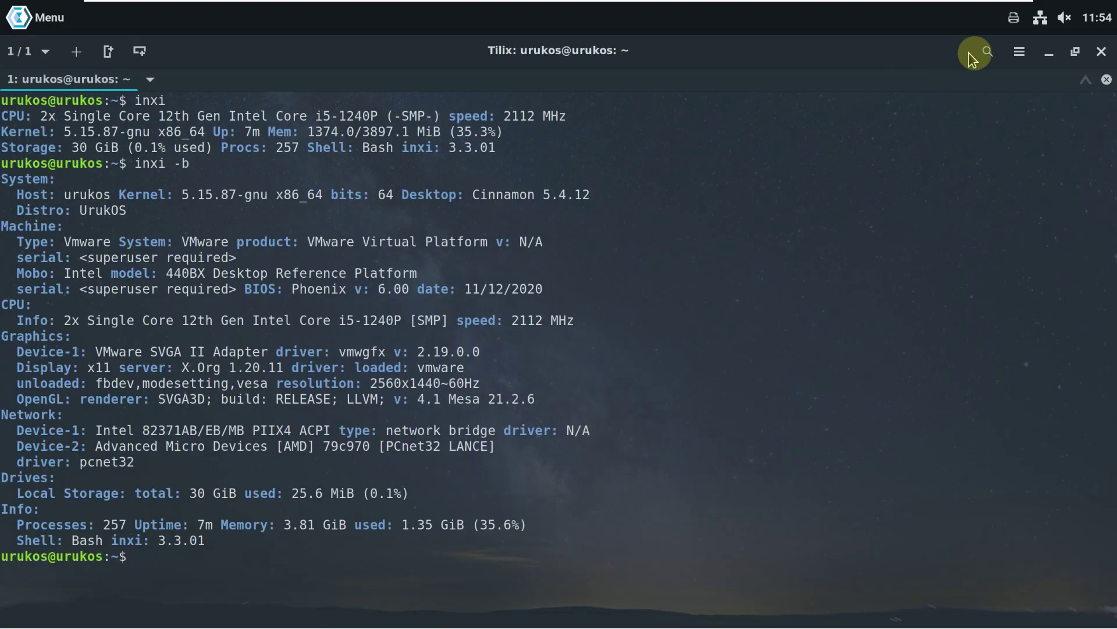
Step: View the About Tilix information again, highlight the version number, and close the dialog
{"action": "left_click", "coordinate": [1020, 51]}
{"action": "left_click", "coordinate": [977, 275]}
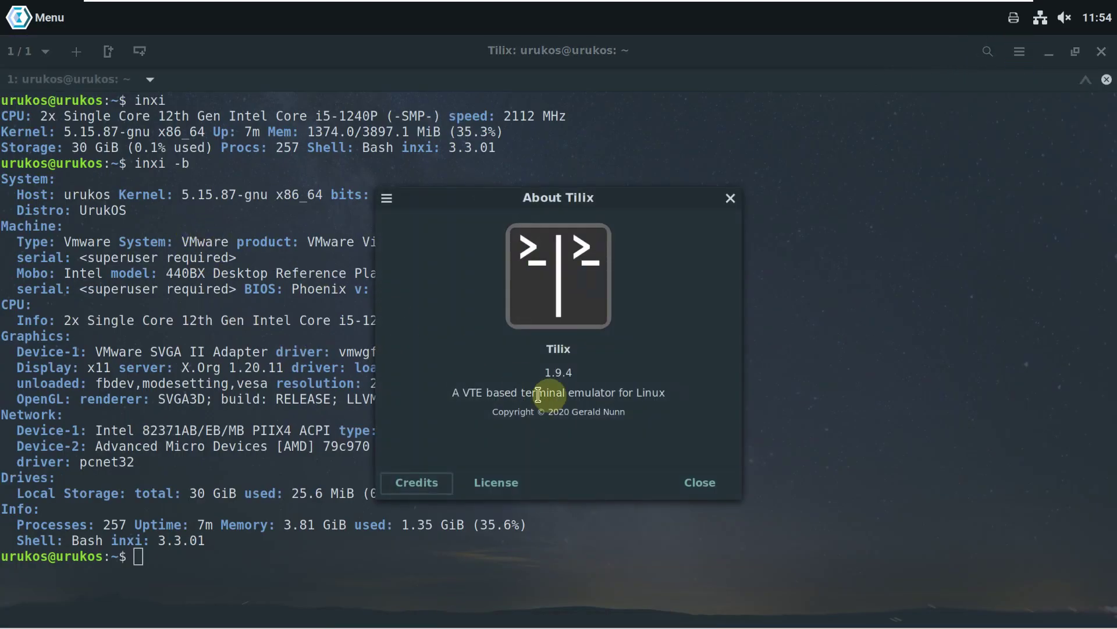
{"action": "left_click", "coordinate": [547, 371]}
{"action": "double_click", "coordinate": [547, 371]}
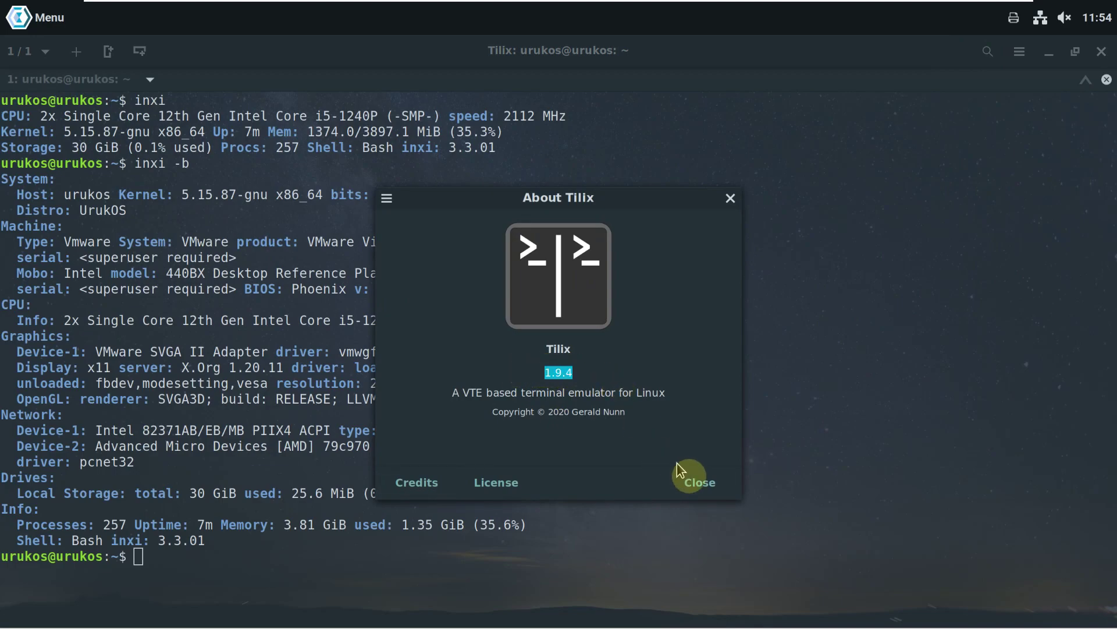
{"action": "left_click", "coordinate": [697, 483]}
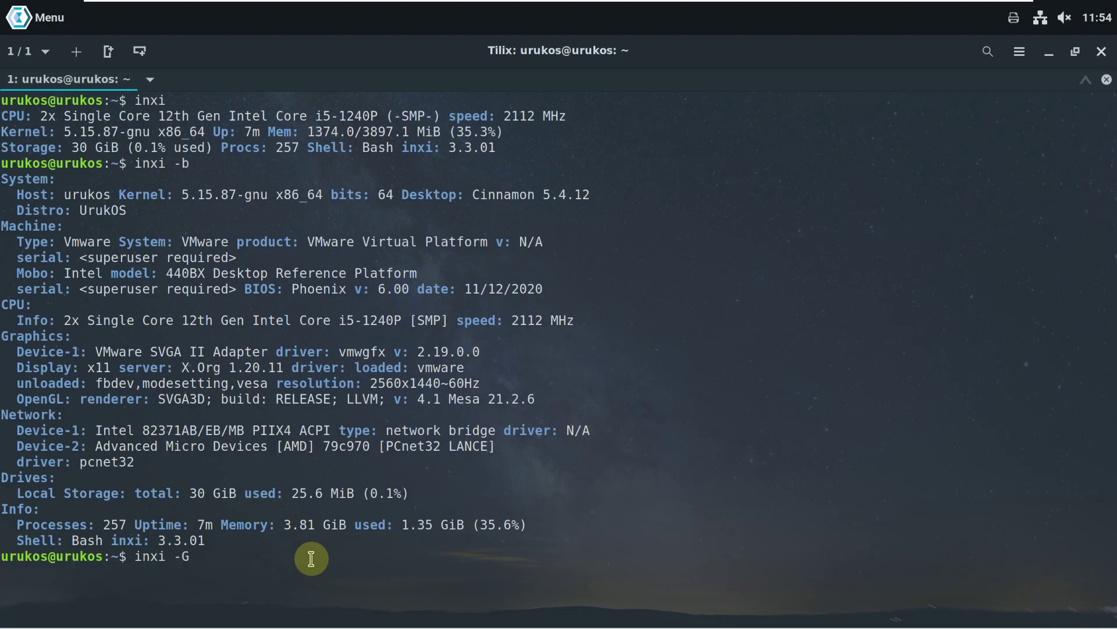
Step: Print graphics, system and kernel information by running inxi -G, neofetch, uname -a and uname -r
{"action": "key", "text": "Return"}
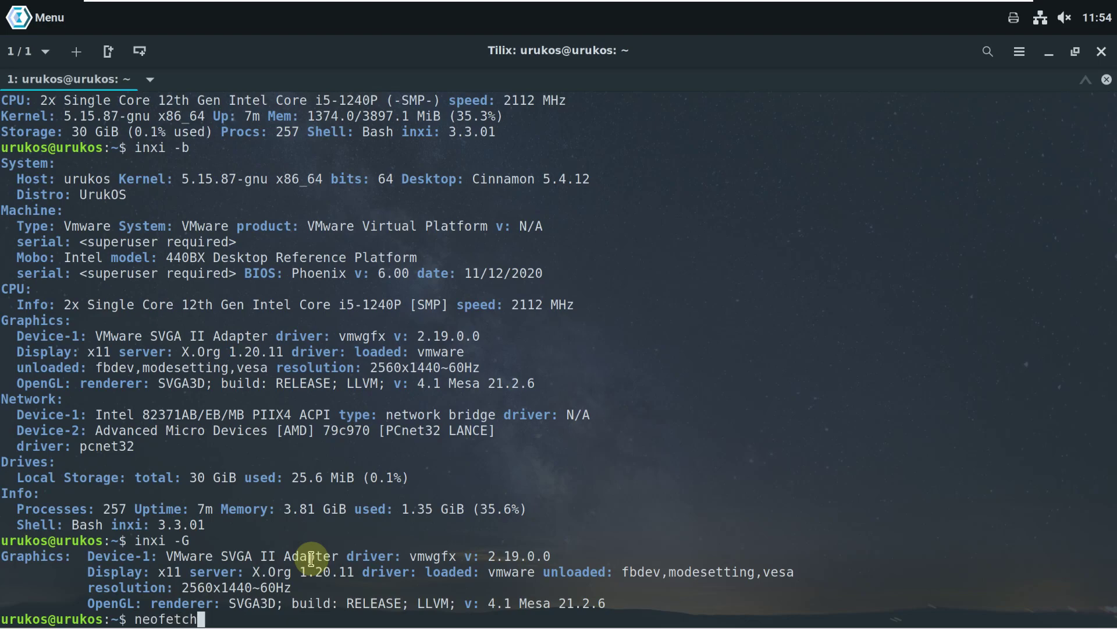
{"action": "key", "text": "Return"}
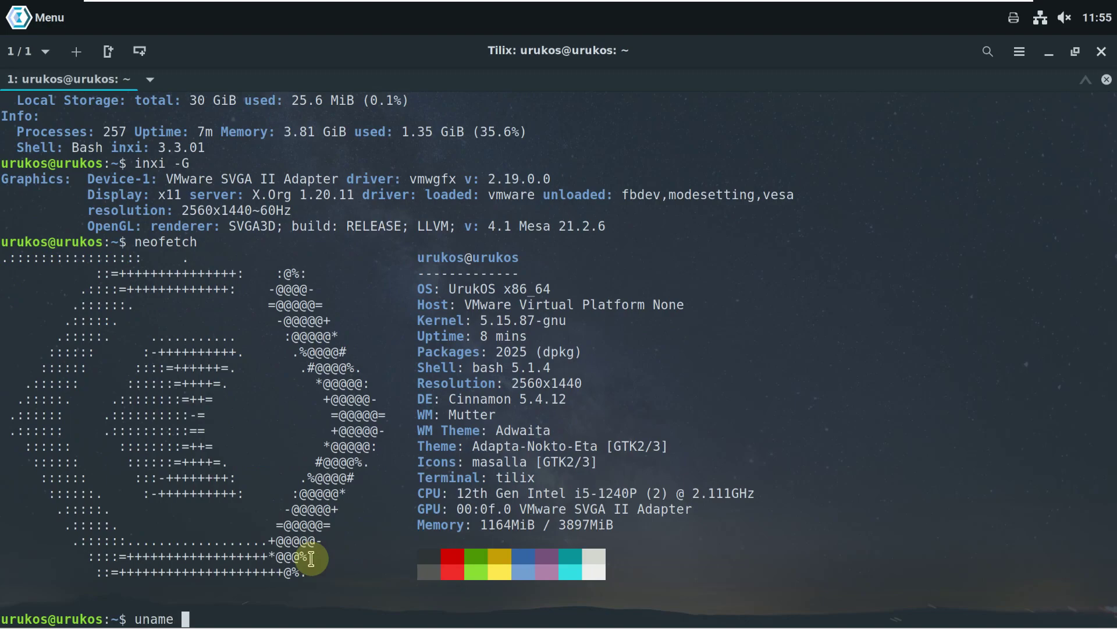
{"action": "key", "text": "Return"}
{"action": "type", "text": "uname -r"}
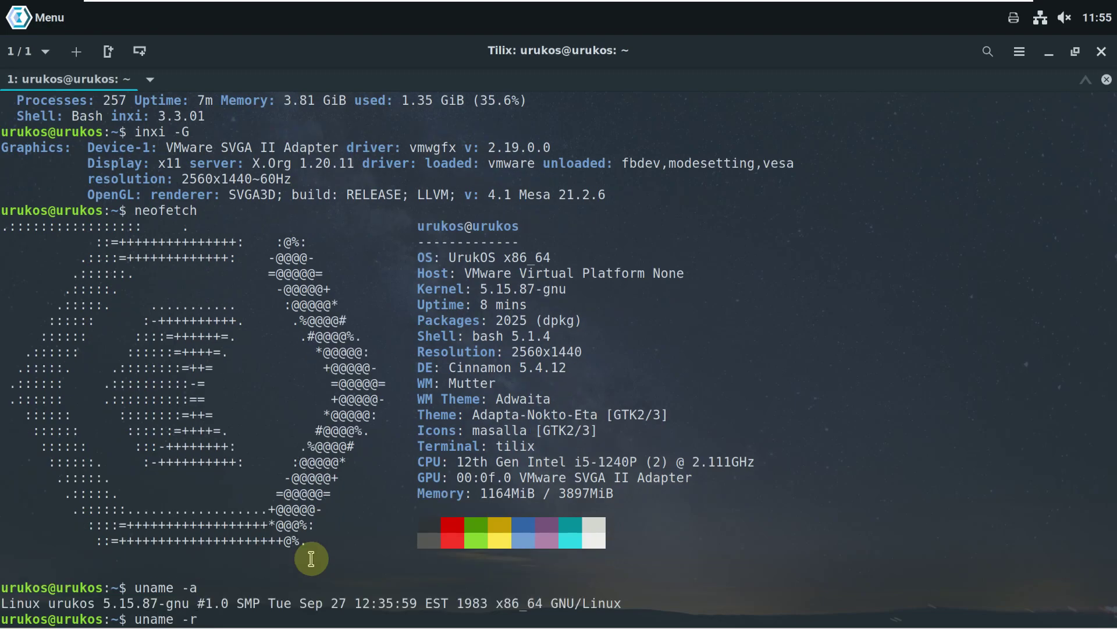
{"action": "key", "text": "Return"}
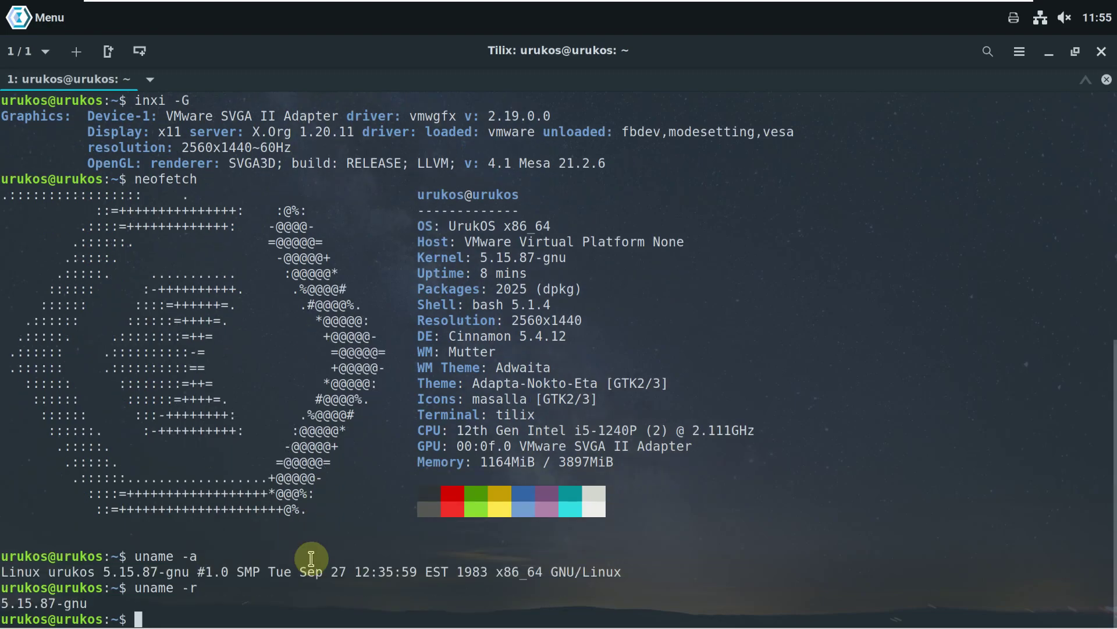
Step: Run htop in the terminal and look through its list of running processes
{"action": "type", "text": "htop"}
{"action": "key", "text": "Return"}
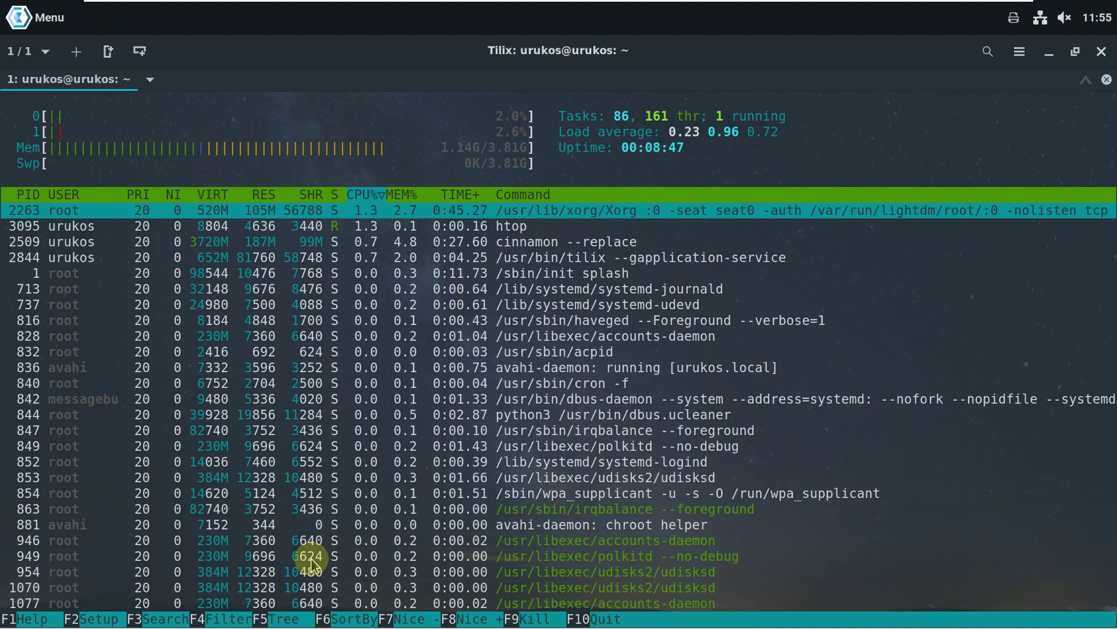
{"action": "key", "text": "F4"}
{"action": "key", "text": "Escape"}
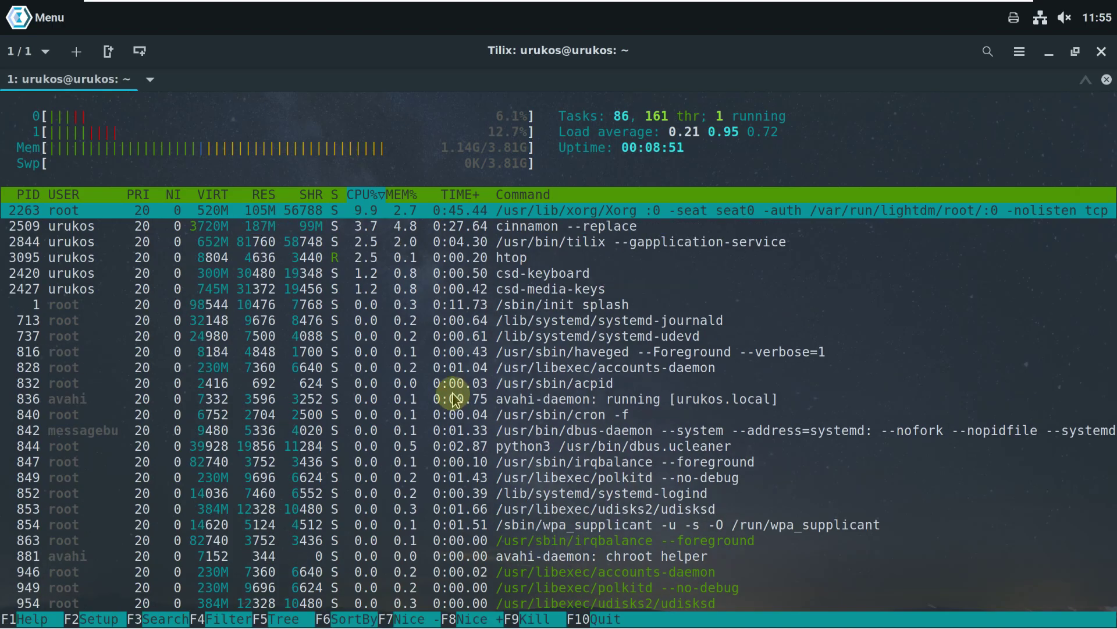
{"action": "scroll", "coordinate": [457, 399], "scroll_direction": "down", "scroll_amount": 10}
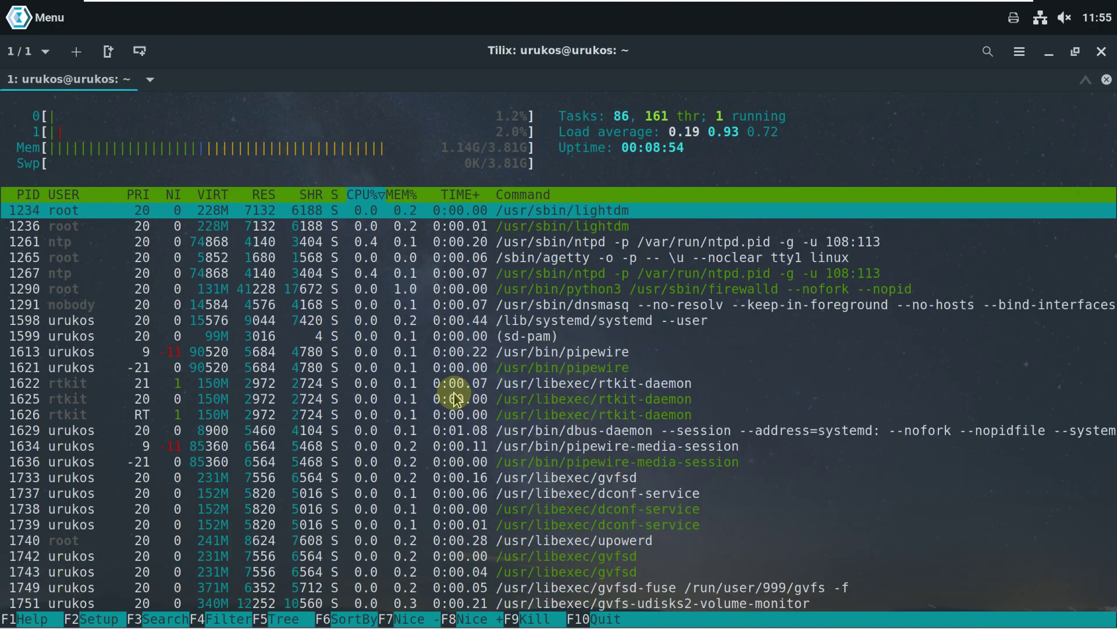
{"action": "scroll", "coordinate": [457, 399], "scroll_direction": "down", "scroll_amount": 8}
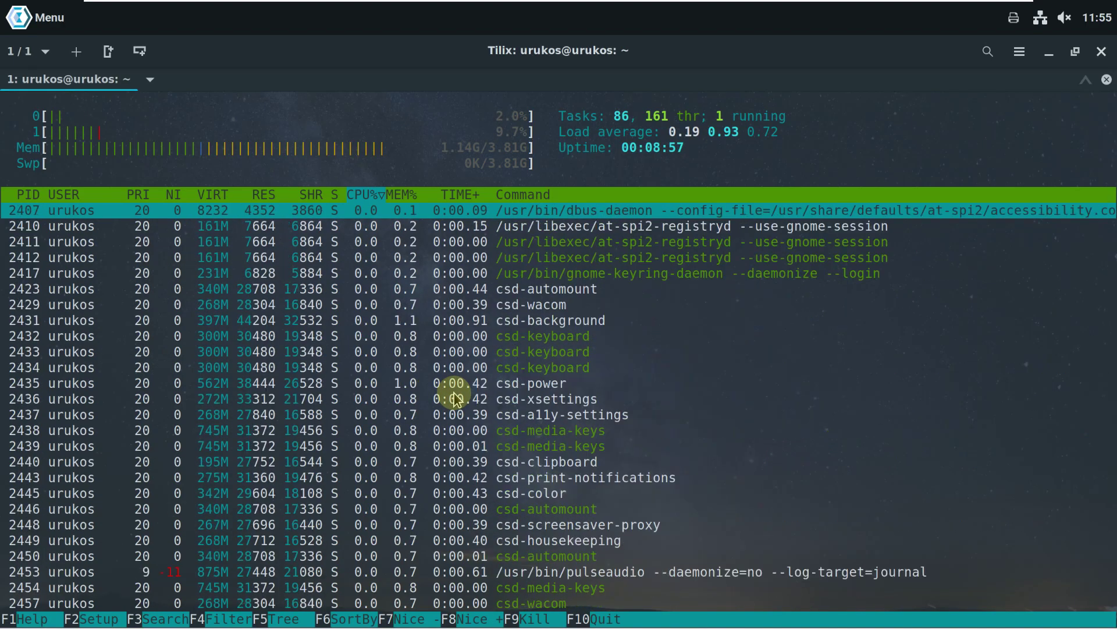
{"action": "scroll", "coordinate": [457, 398], "scroll_direction": "down", "scroll_amount": 5}
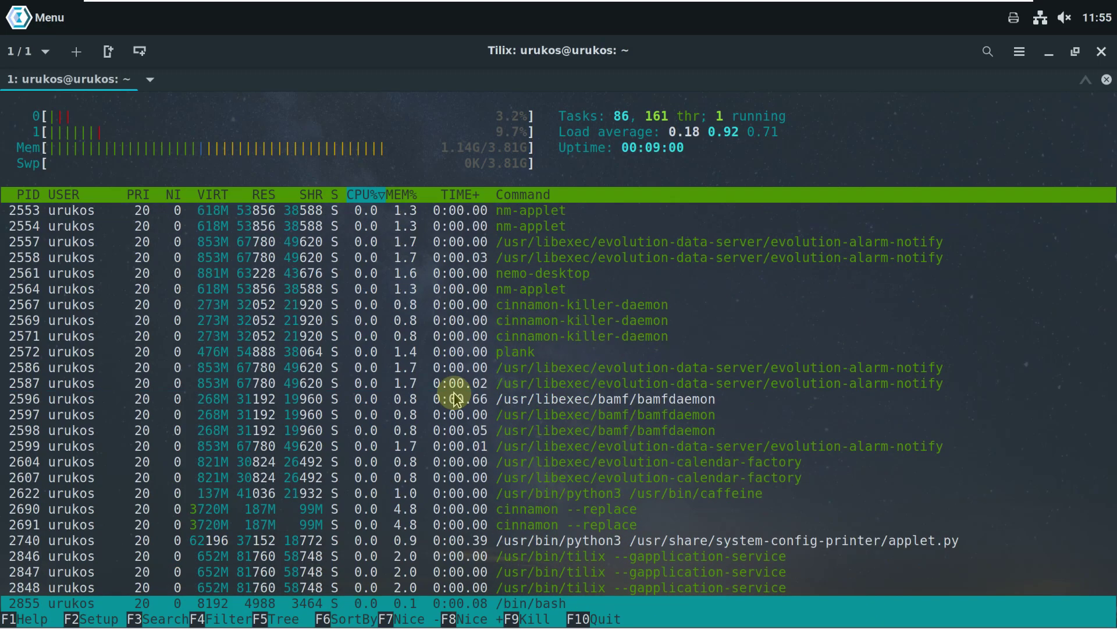
{"action": "scroll", "coordinate": [456, 399], "scroll_direction": "up", "scroll_amount": 5}
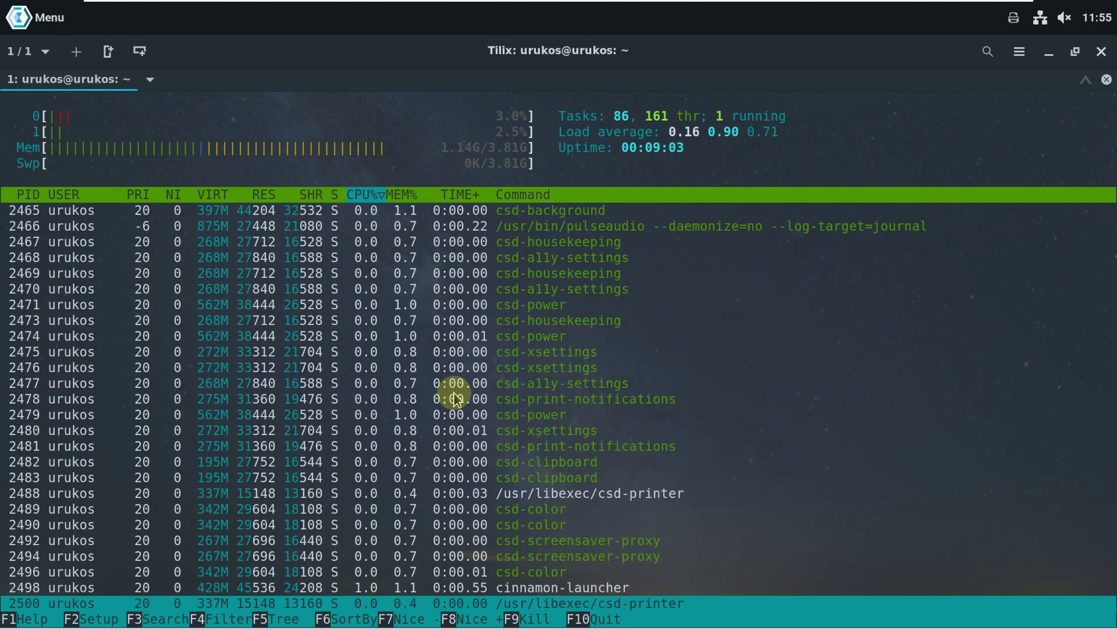
Step: Switch htop to the tree view and examine the process hierarchy from end to start
{"action": "key", "text": "F5"}
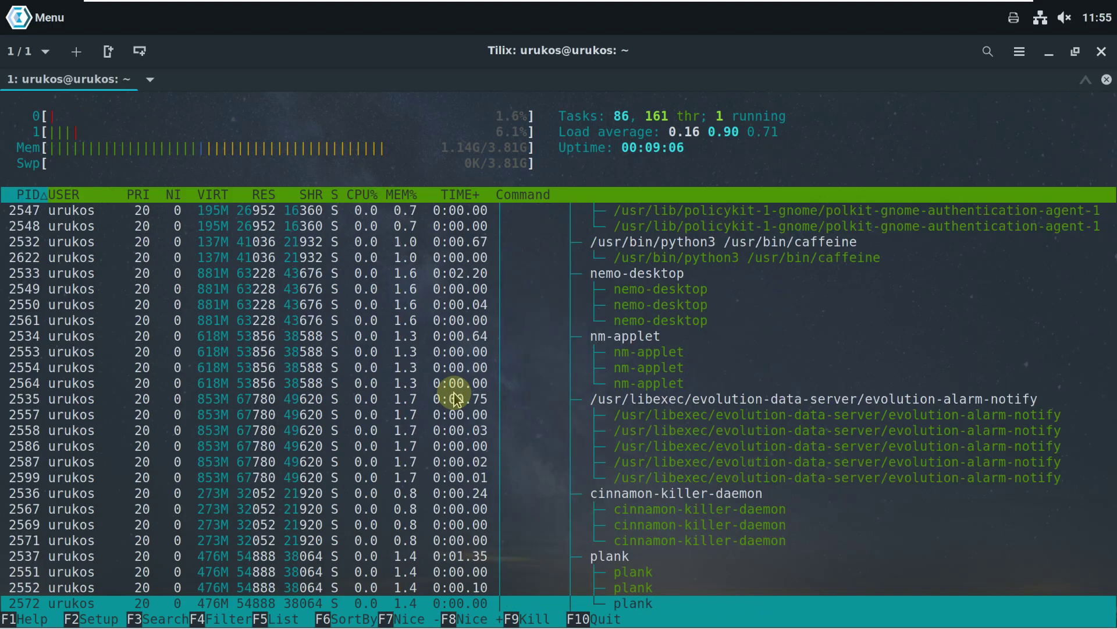
{"action": "scroll", "coordinate": [457, 412], "scroll_direction": "down", "scroll_amount": 10}
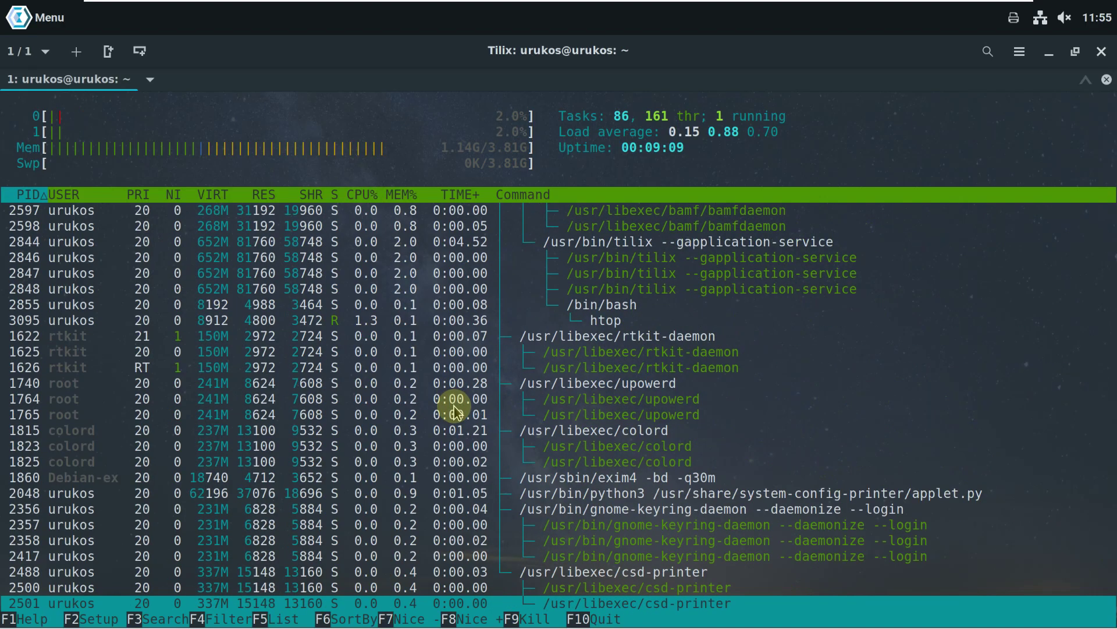
{"action": "scroll", "coordinate": [456, 412], "scroll_direction": "up", "scroll_amount": 15}
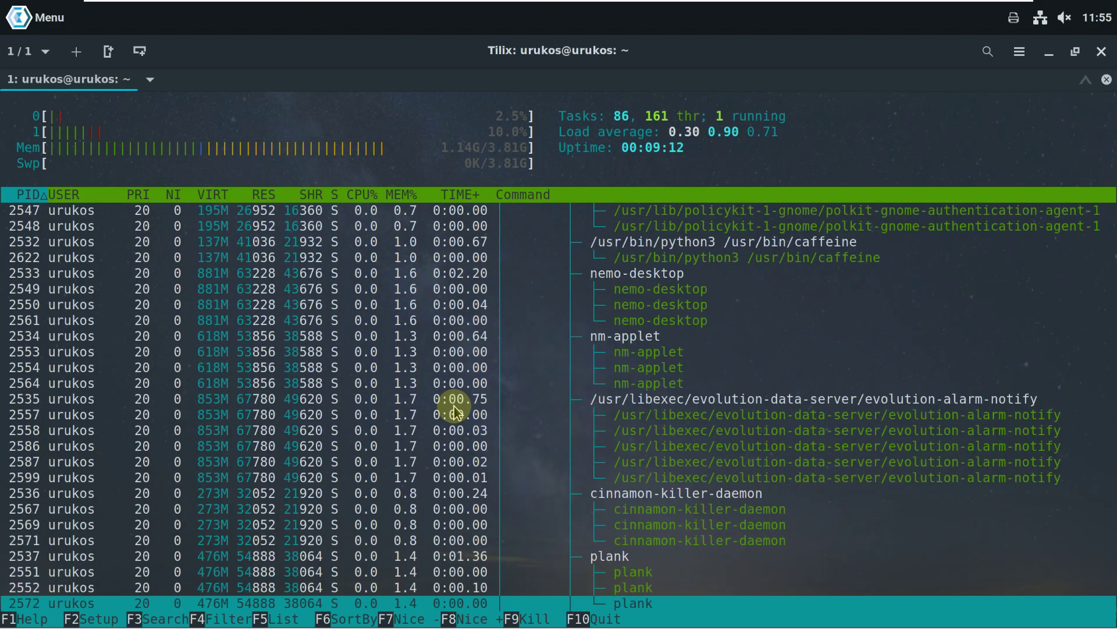
{"action": "scroll", "coordinate": [457, 412], "scroll_direction": "up", "scroll_amount": 10}
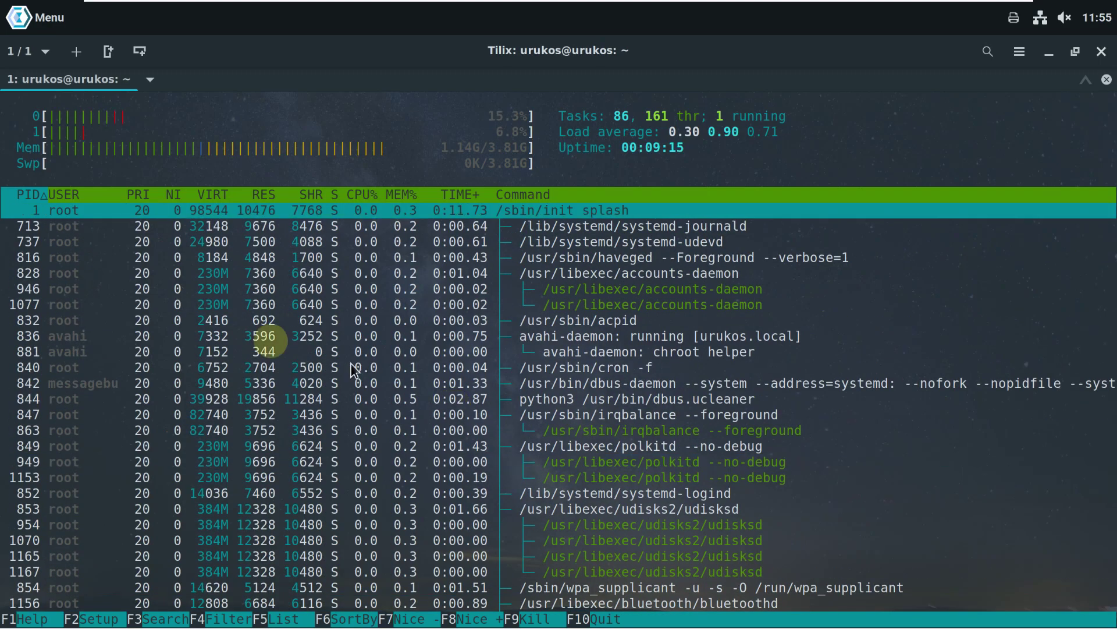
Step: Close the terminal window even though htop is still running, confirming the closure
{"action": "left_click", "coordinate": [1102, 52]}
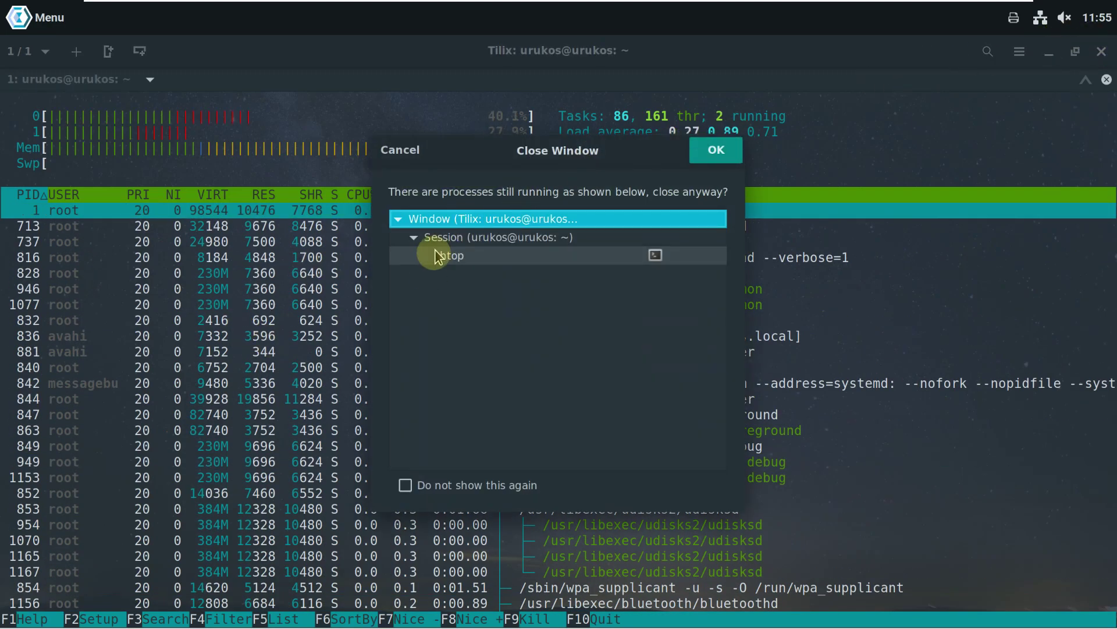
{"action": "left_click", "coordinate": [472, 260]}
{"action": "left_click", "coordinate": [713, 151]}
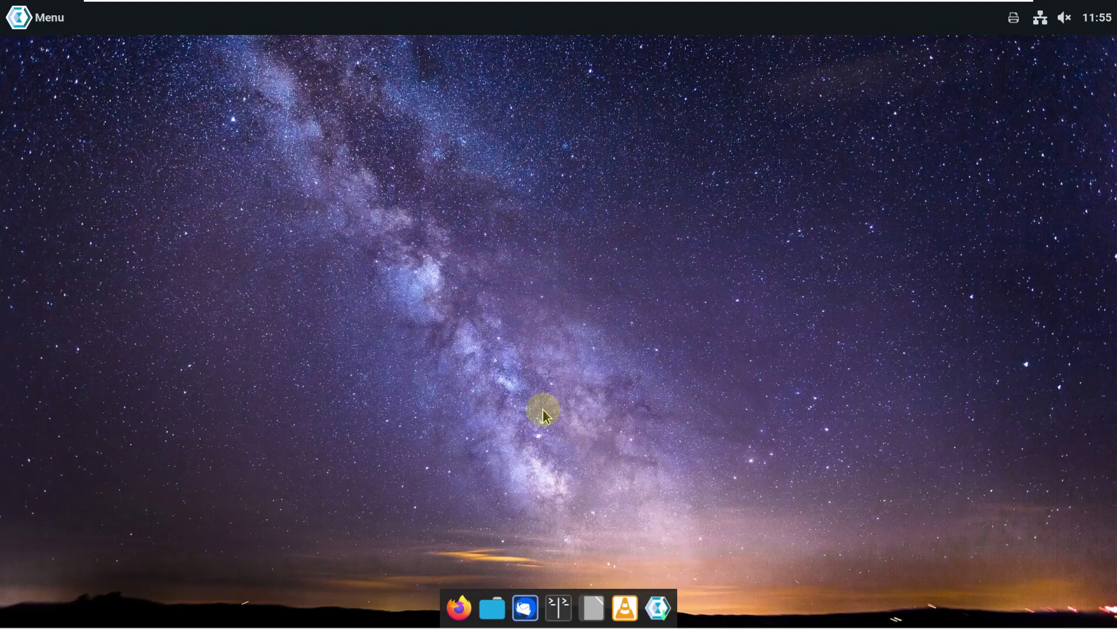
Step: Launch the Uruk installer, open System Settings, and look through its categories down to Administration
{"action": "left_click", "coordinate": [660, 621]}
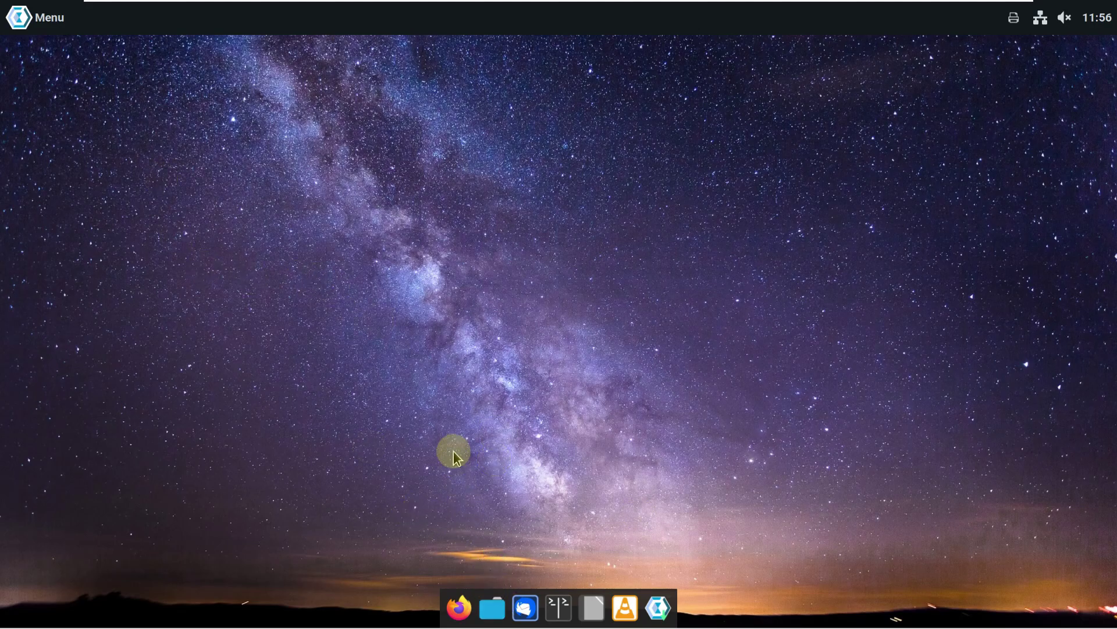
{"action": "left_click", "coordinate": [63, 21]}
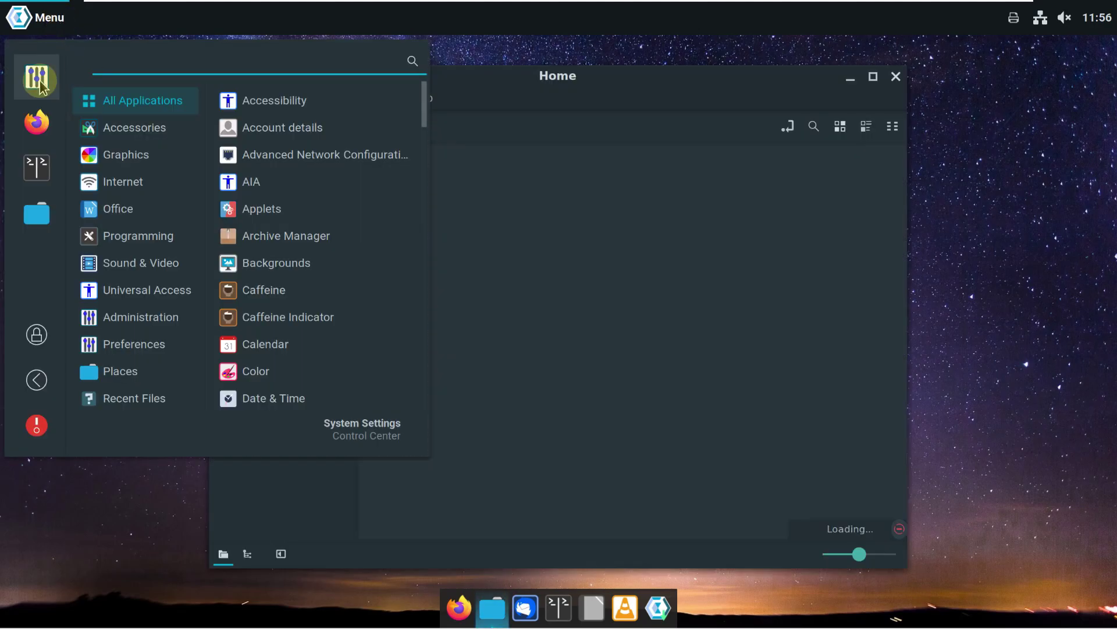
{"action": "left_click", "coordinate": [36, 74]}
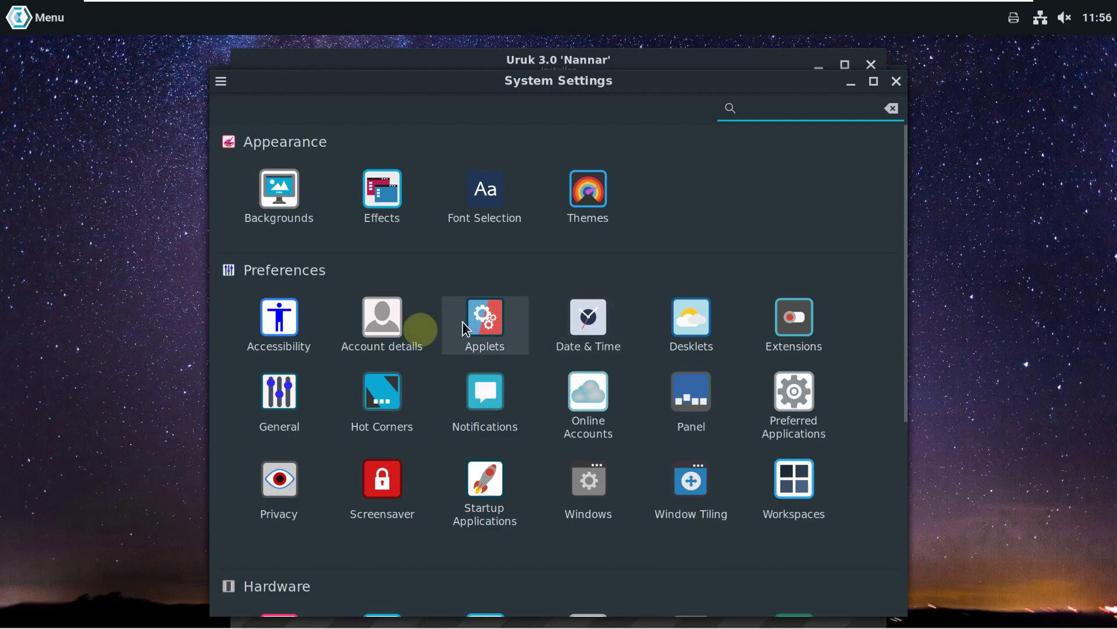
{"action": "scroll", "coordinate": [377, 204], "scroll_direction": "down", "scroll_amount": 5}
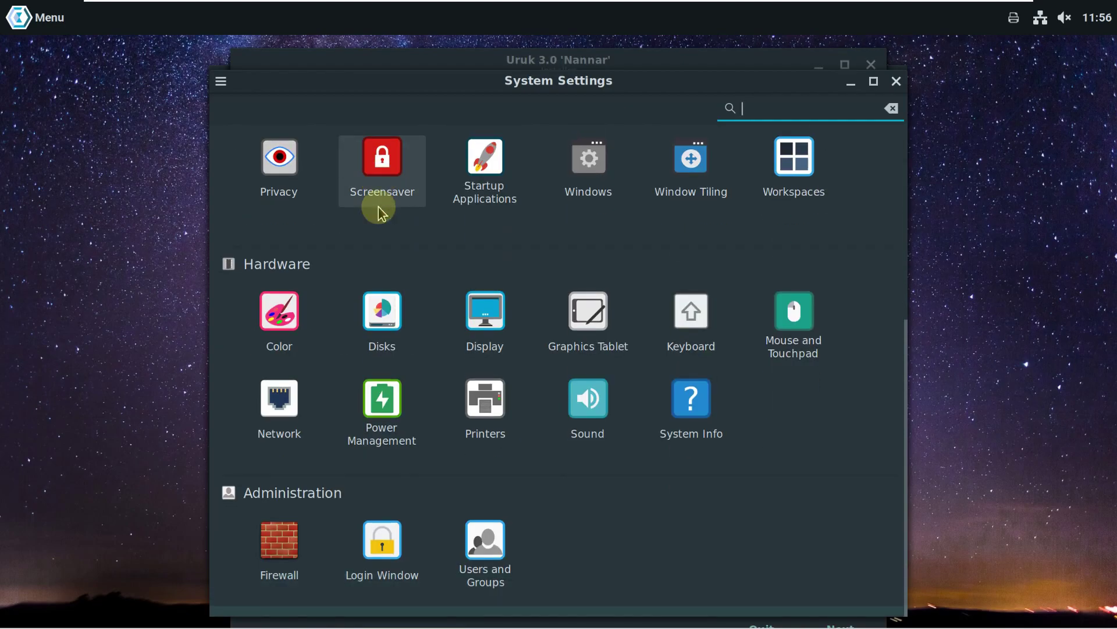
{"action": "scroll", "coordinate": [378, 207], "scroll_direction": "up", "scroll_amount": 5}
Step: Set the america-united city skyline from the Nannar collection as desktop background, check the Pictures source, and close System Settings
{"action": "left_click", "coordinate": [299, 200]}
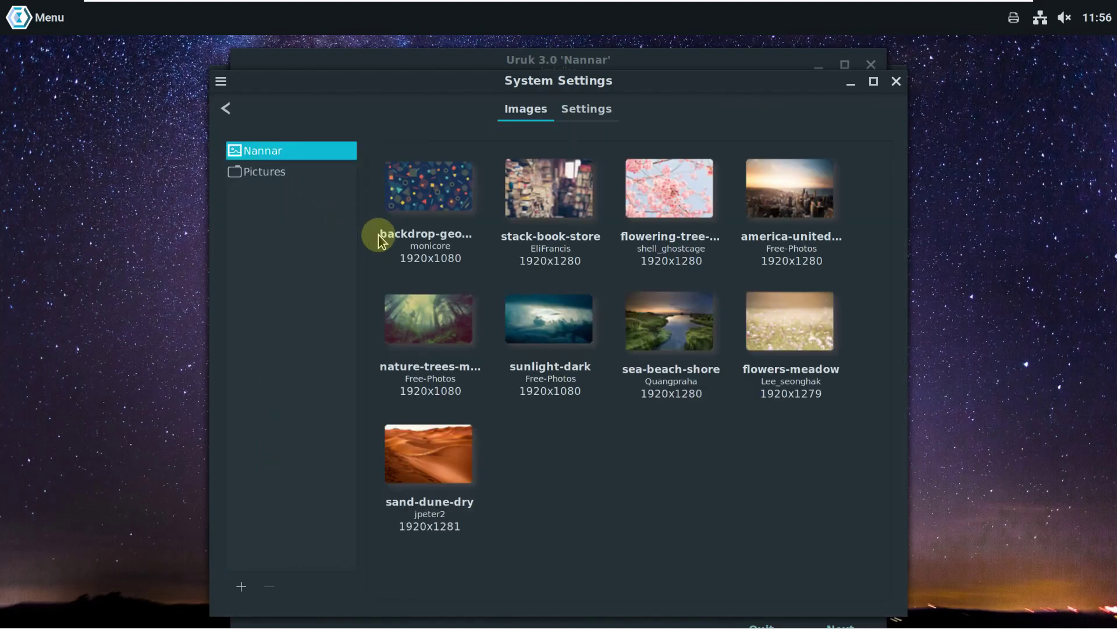
{"action": "scroll", "coordinate": [697, 368], "scroll_direction": "down", "scroll_amount": 3}
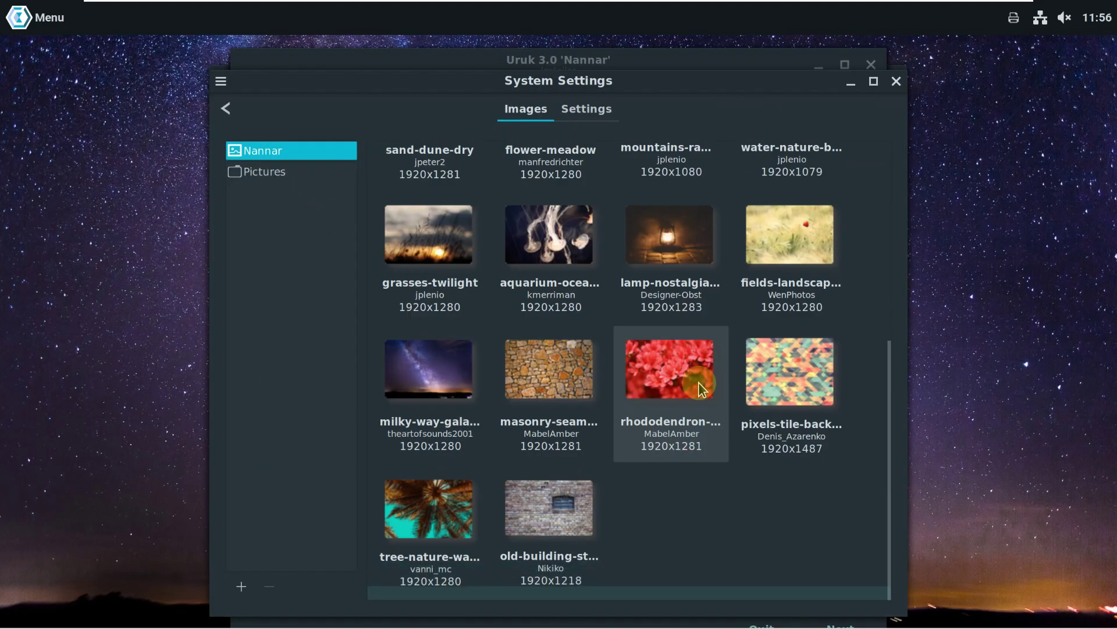
{"action": "scroll", "coordinate": [703, 397], "scroll_direction": "up", "scroll_amount": 2}
{"action": "scroll", "coordinate": [702, 396], "scroll_direction": "up", "scroll_amount": 2}
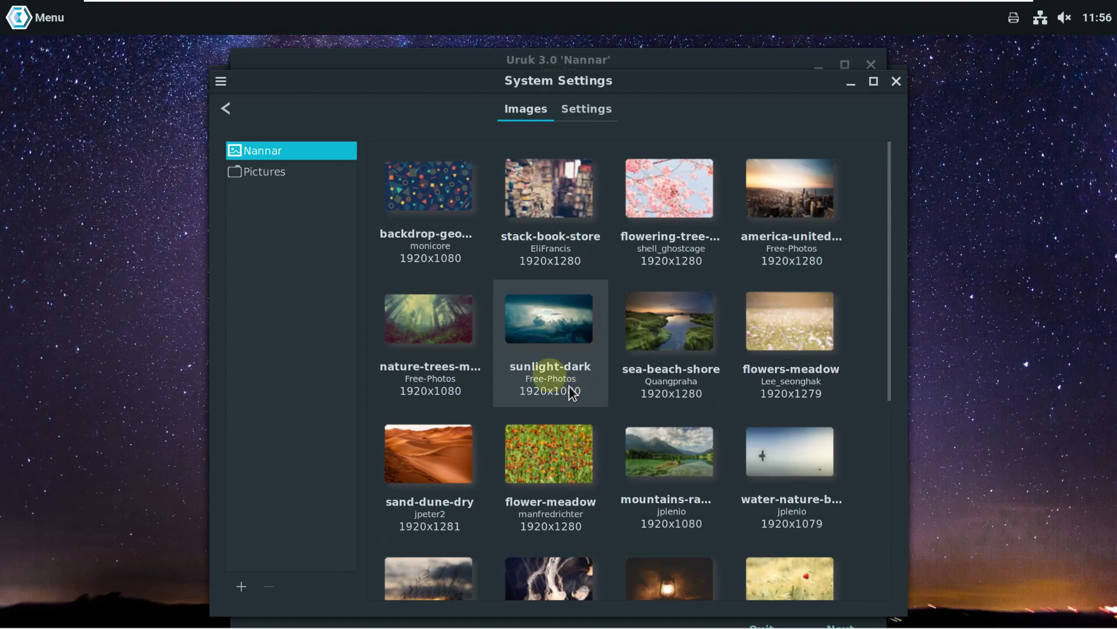
{"action": "left_click", "coordinate": [748, 205]}
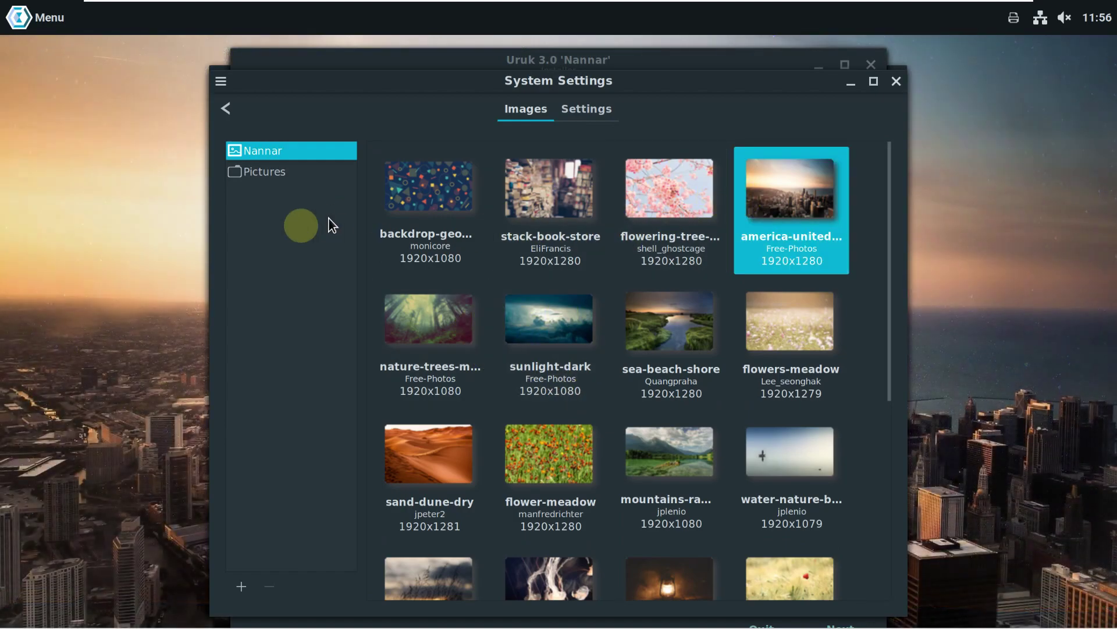
{"action": "left_click", "coordinate": [271, 173]}
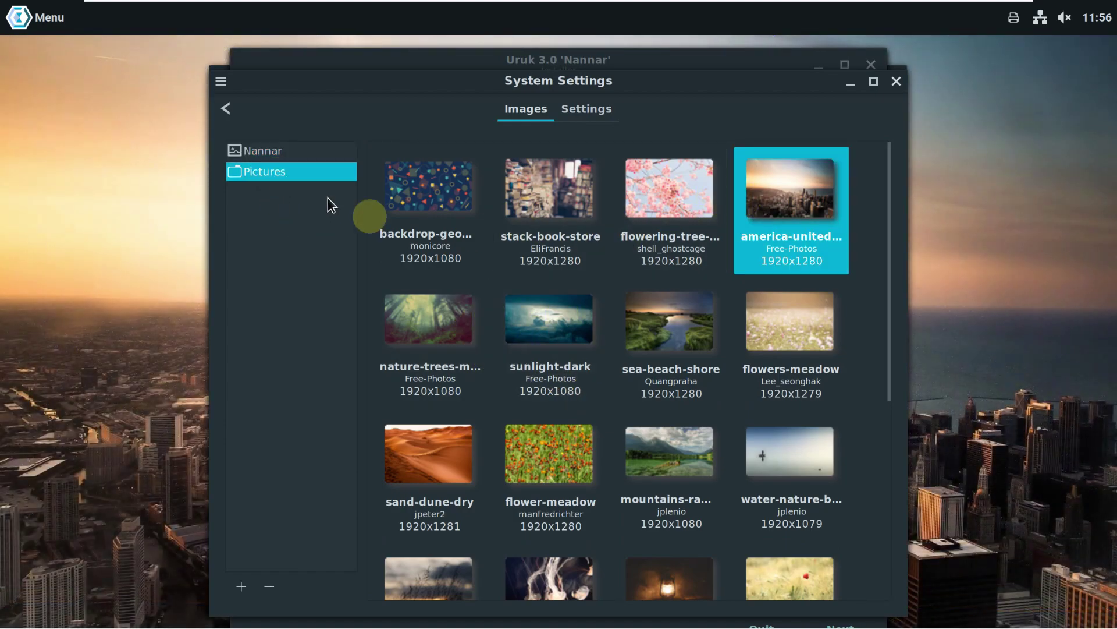
{"action": "left_click", "coordinate": [899, 89]}
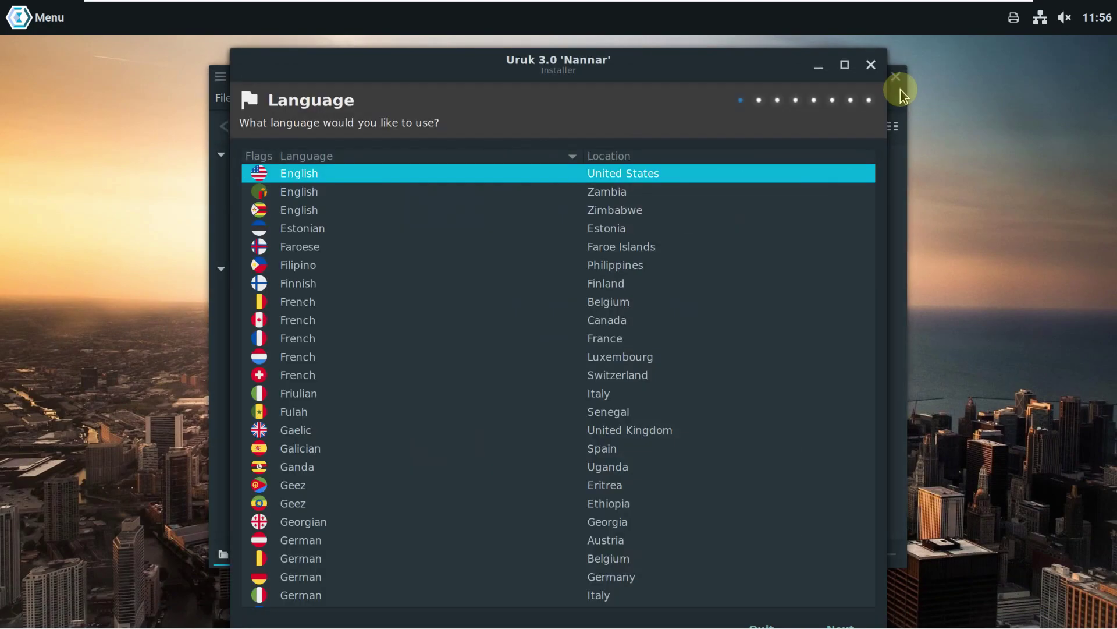
Step: Close the Uruk 3.0 'Nannar' installer window and confirm quitting it
{"action": "left_click", "coordinate": [821, 65]}
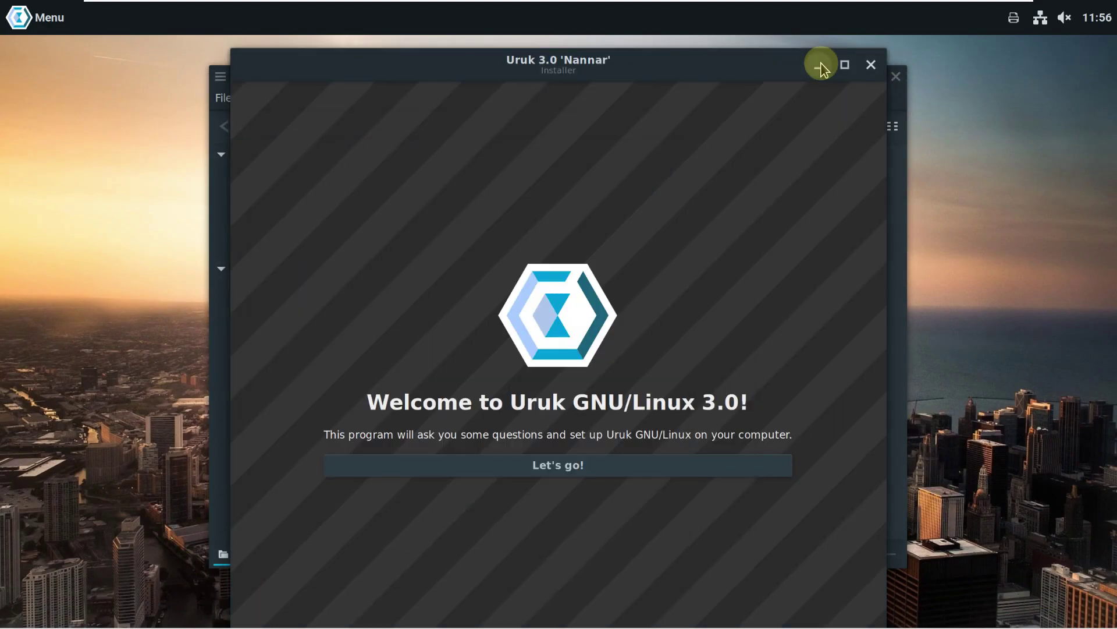
{"action": "left_click", "coordinate": [872, 64]}
{"action": "left_click", "coordinate": [607, 377]}
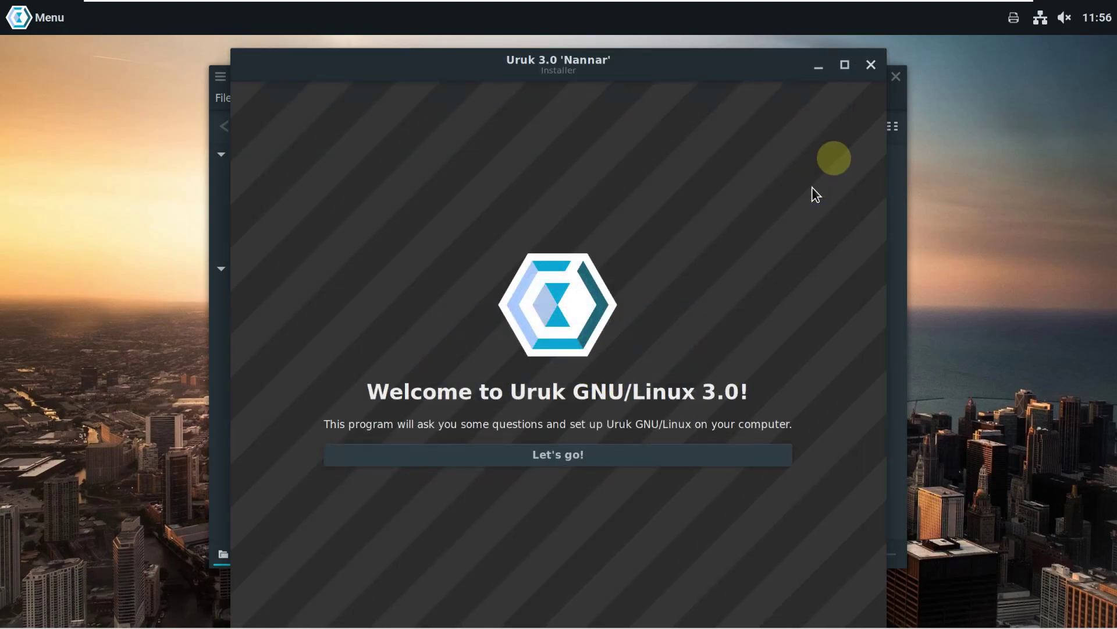
{"action": "left_click", "coordinate": [871, 65]}
{"action": "left_click", "coordinate": [635, 369]}
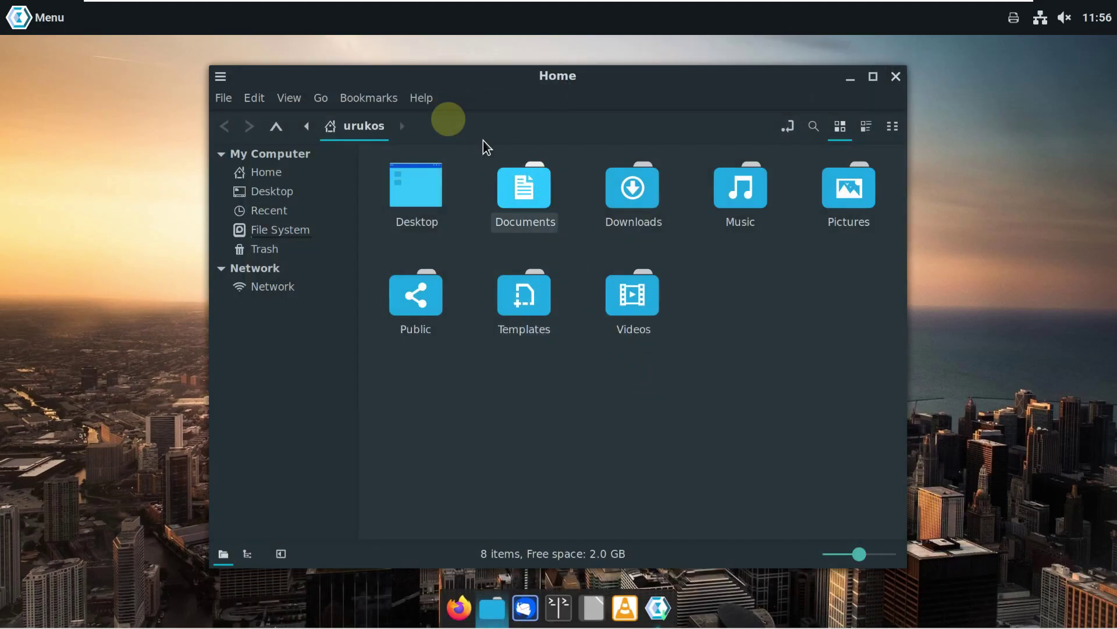
Step: View the About information of the Nemo file manager
{"action": "left_click", "coordinate": [421, 98]}
{"action": "left_click", "coordinate": [436, 161]}
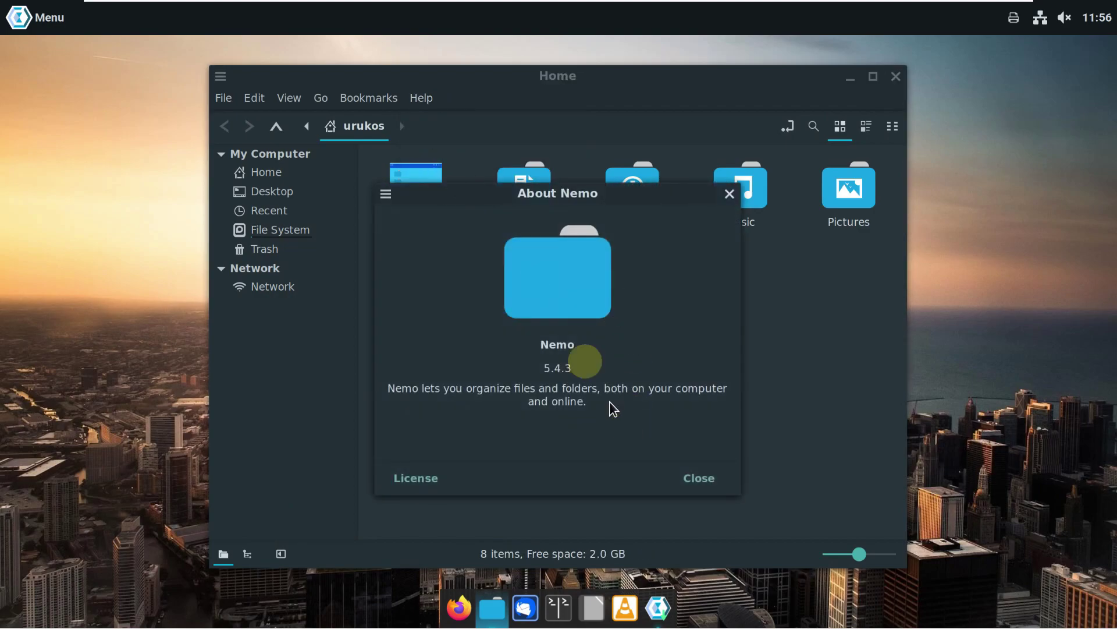
Step: Highlight the version number in the About Nemo dialog, and close the dialog and the Home window
{"action": "left_click_drag", "start_coordinate": [582, 365], "coordinate": [512, 349]}
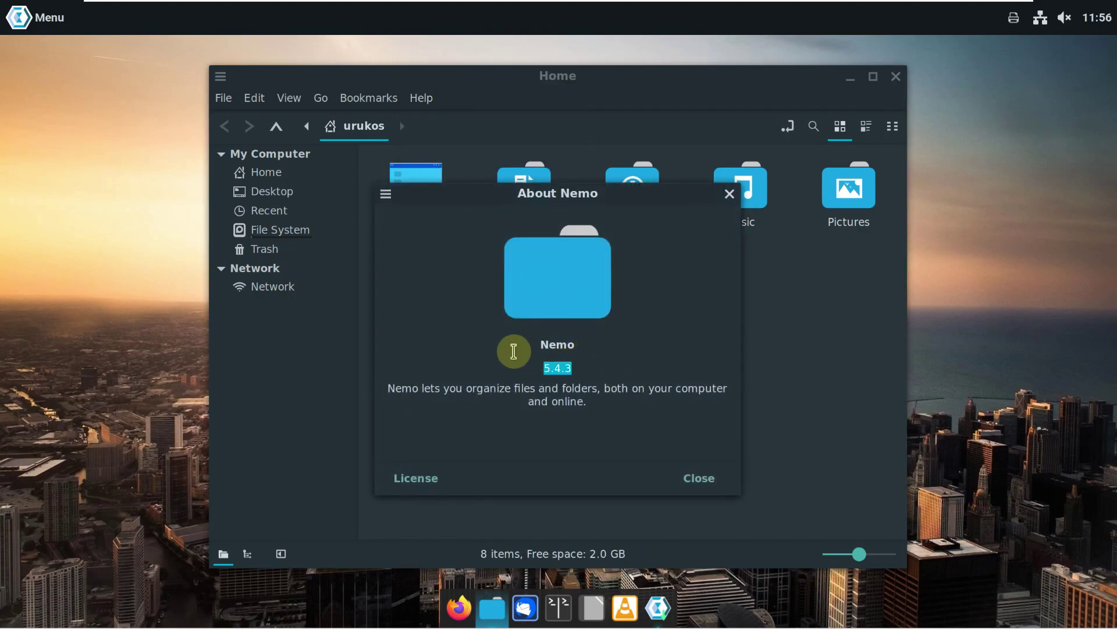
{"action": "left_click", "coordinate": [724, 483]}
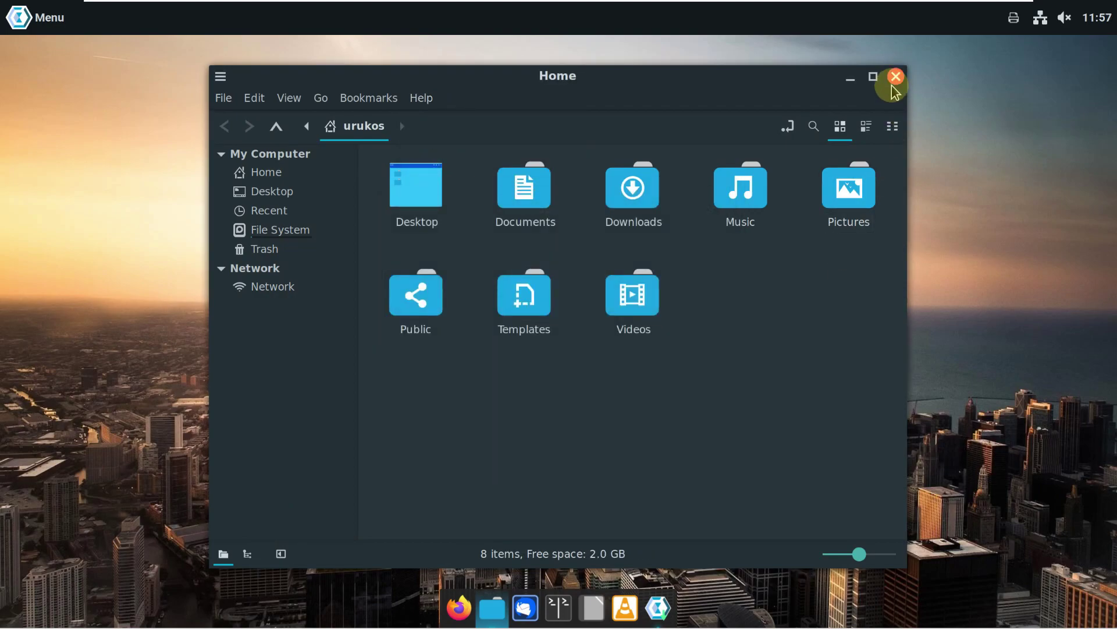
{"action": "left_click", "coordinate": [894, 85]}
Step: Launch the Uruk installer and continue with English (United States) as the language
{"action": "left_click", "coordinate": [658, 609]}
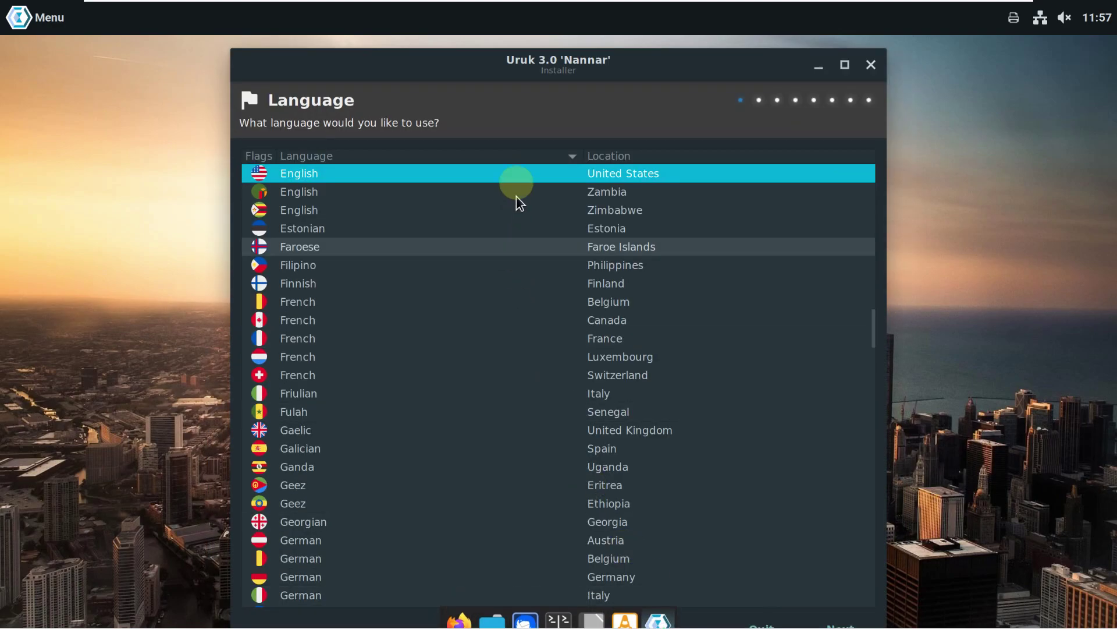
{"action": "scroll", "coordinate": [544, 392], "scroll_direction": "up", "scroll_amount": 6}
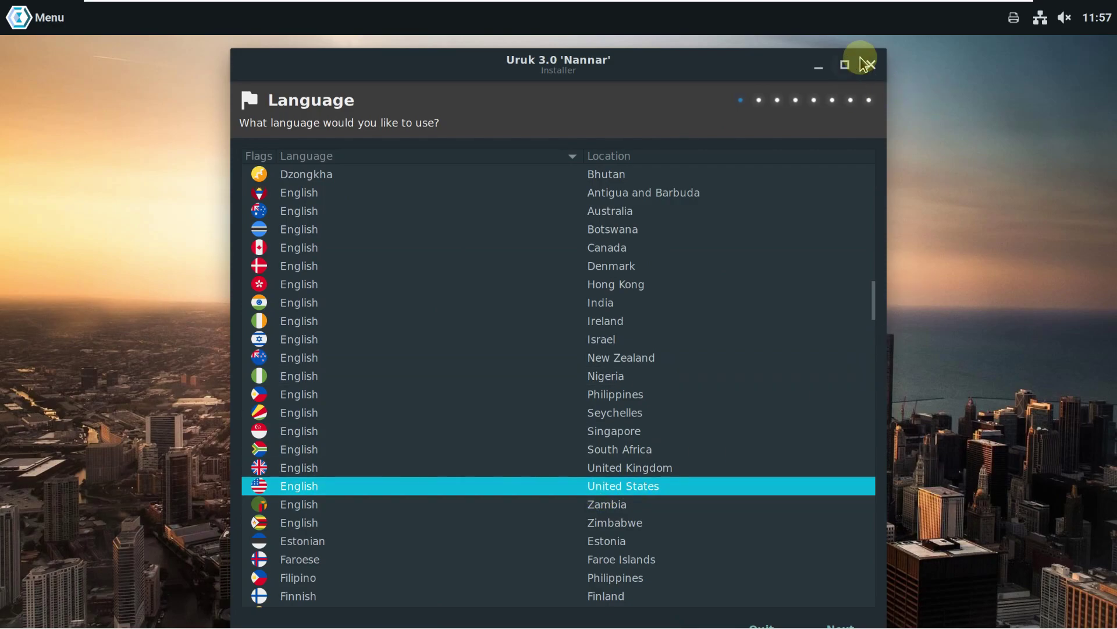
{"action": "left_click", "coordinate": [849, 624]}
Step: Set the installer's timezone to America, Los Angeles, and continue to the keyboard layout page
{"action": "left_click", "coordinate": [328, 349]}
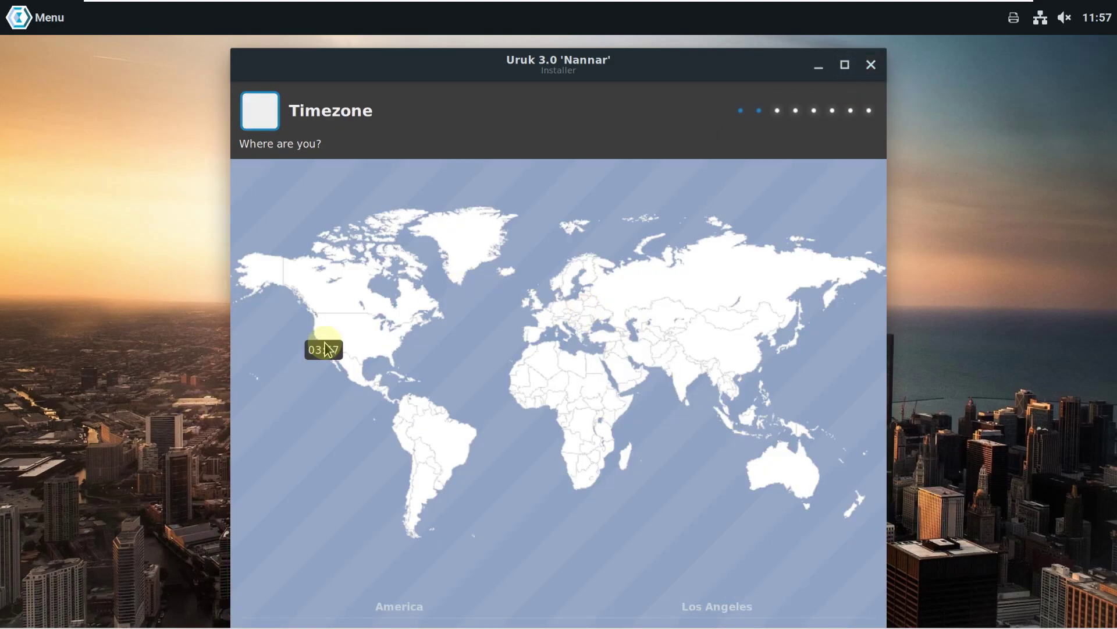
{"action": "left_click", "coordinate": [454, 608]}
{"action": "left_click", "coordinate": [493, 451]}
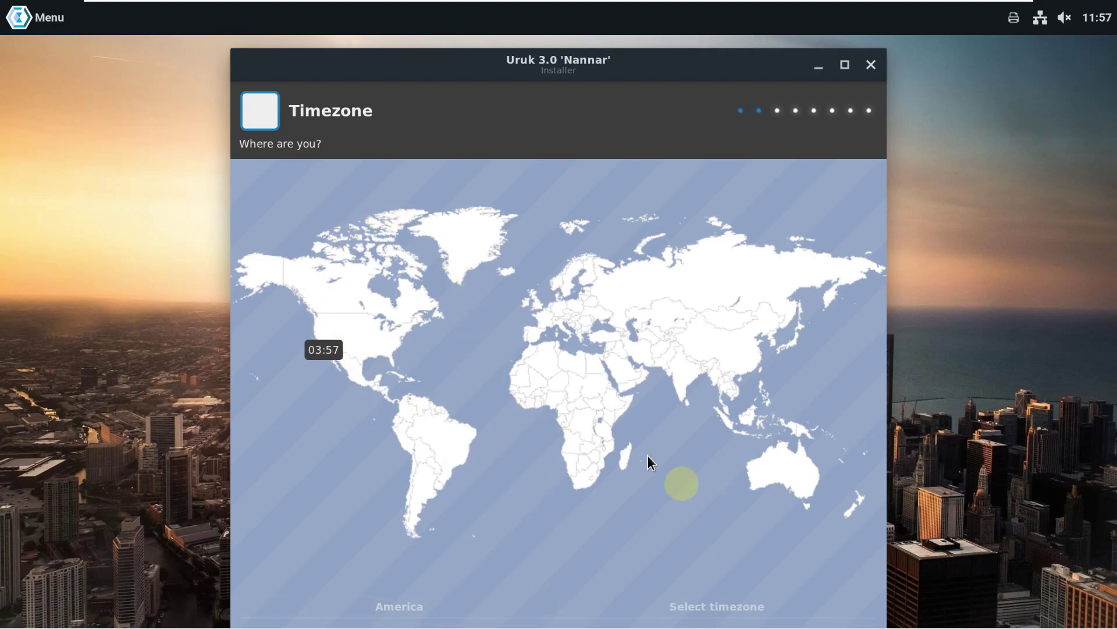
{"action": "left_click", "coordinate": [733, 605]}
{"action": "scroll", "coordinate": [761, 287], "scroll_direction": "down", "scroll_amount": 5}
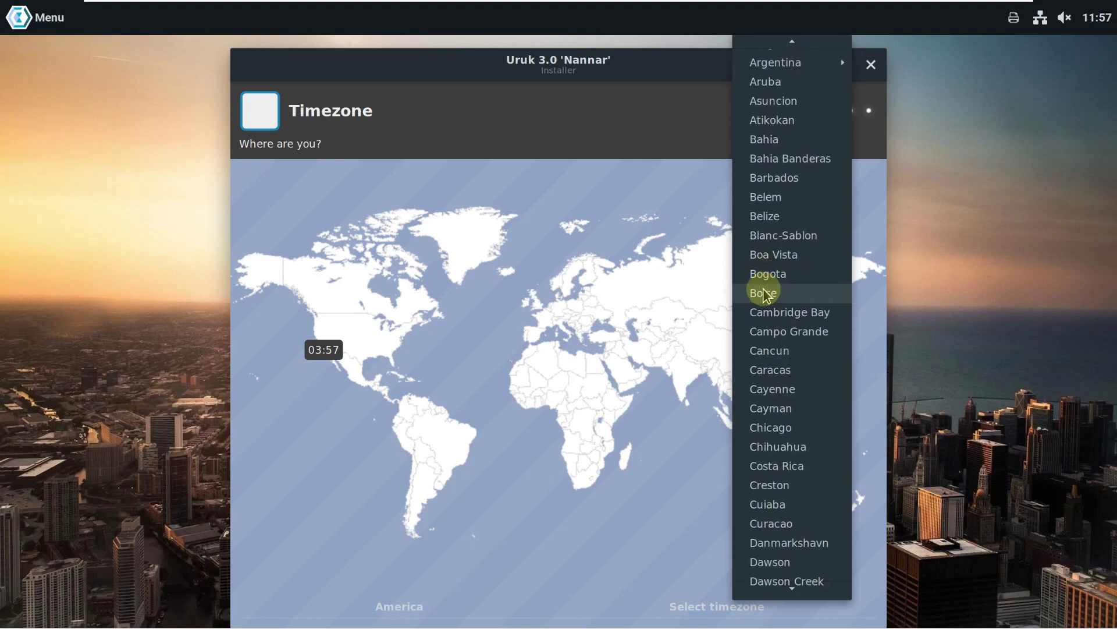
{"action": "scroll", "coordinate": [765, 294], "scroll_direction": "down", "scroll_amount": 6}
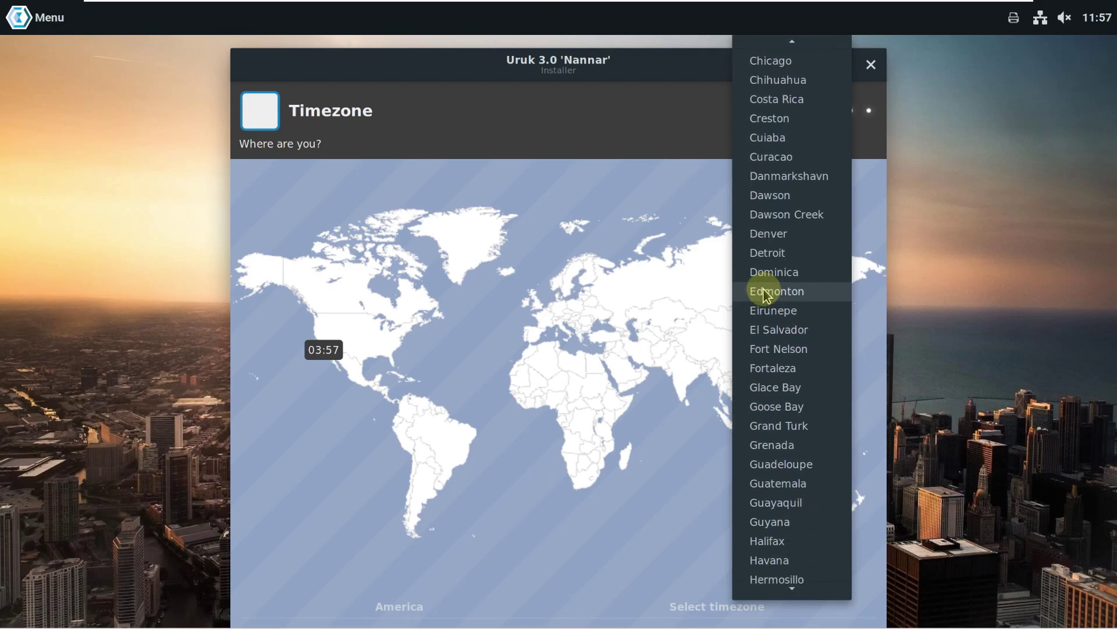
{"action": "scroll", "coordinate": [764, 294], "scroll_direction": "down", "scroll_amount": 4}
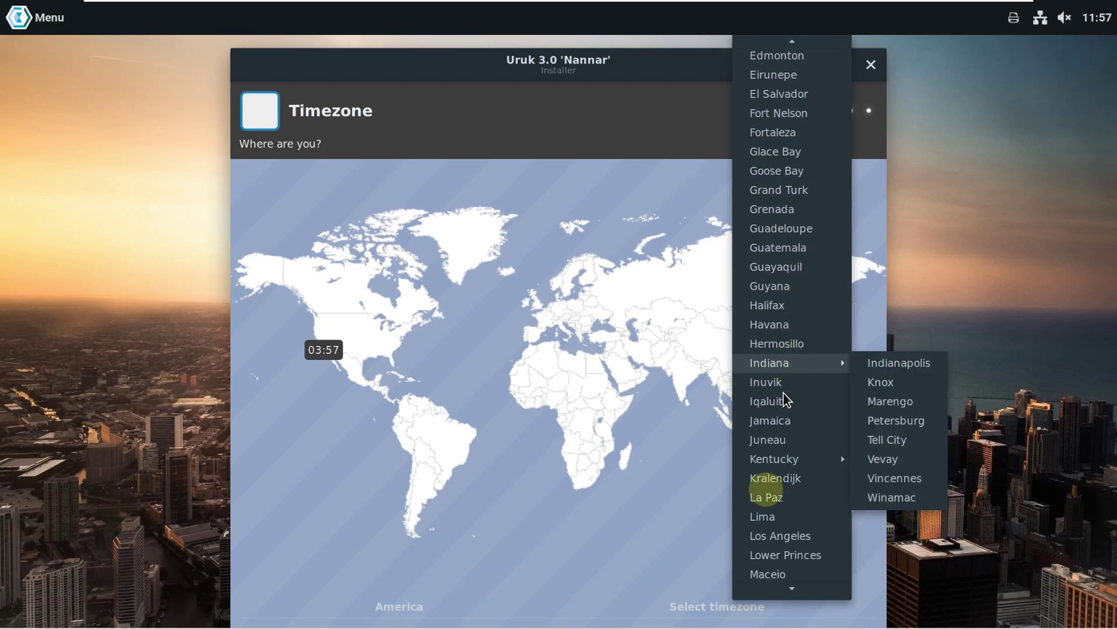
{"action": "left_click", "coordinate": [767, 534]}
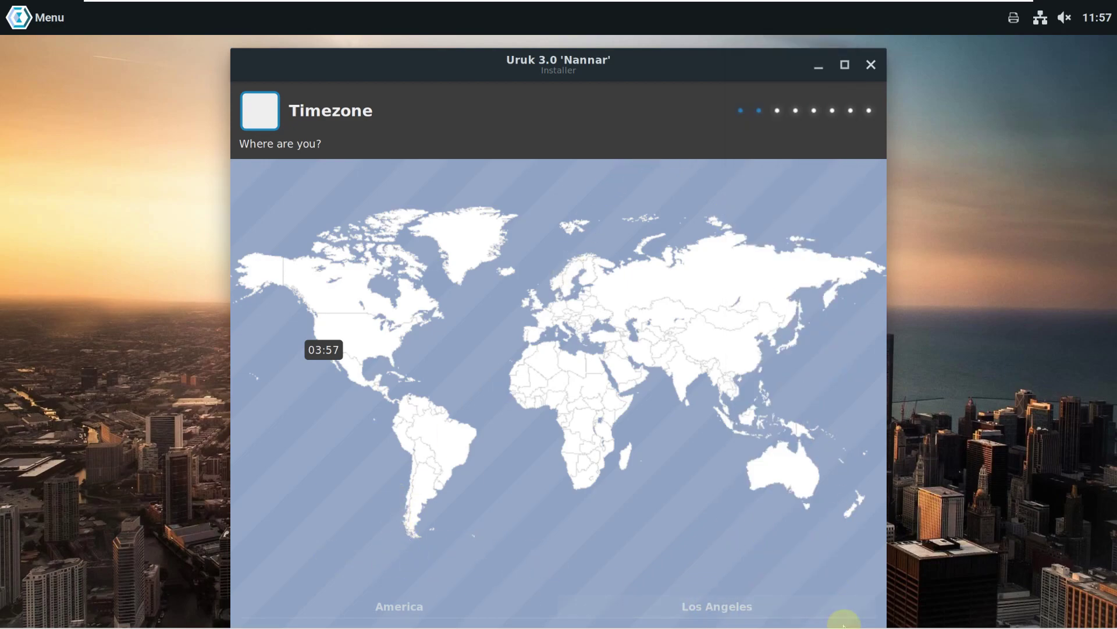
{"action": "mouse_move", "coordinate": [834, 626]}
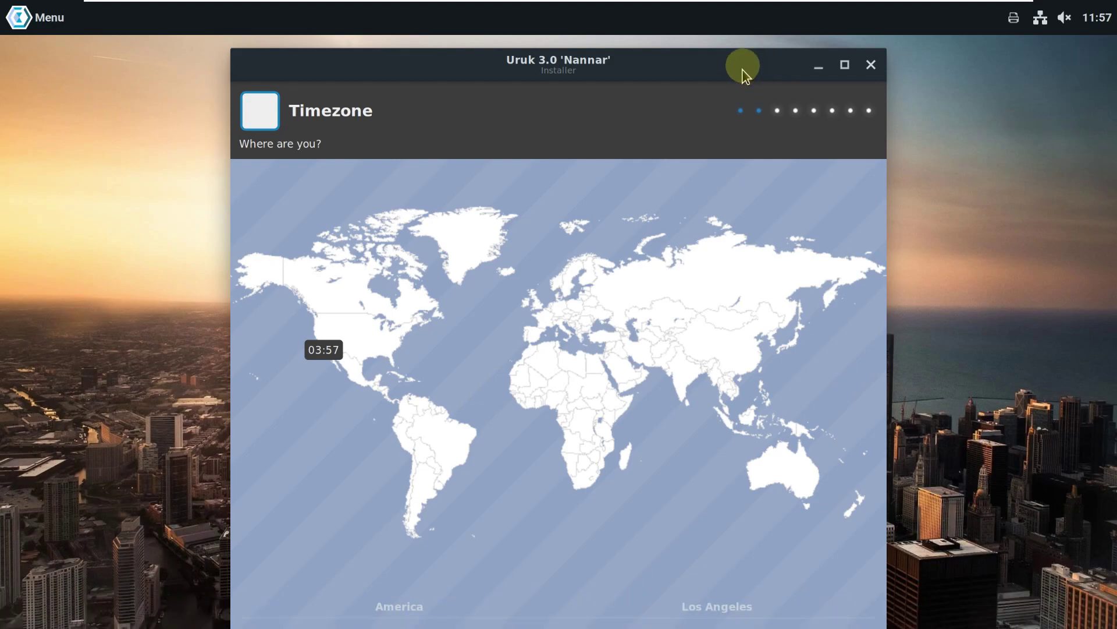
{"action": "left_click_drag", "start_coordinate": [743, 60], "coordinate": [751, 46]}
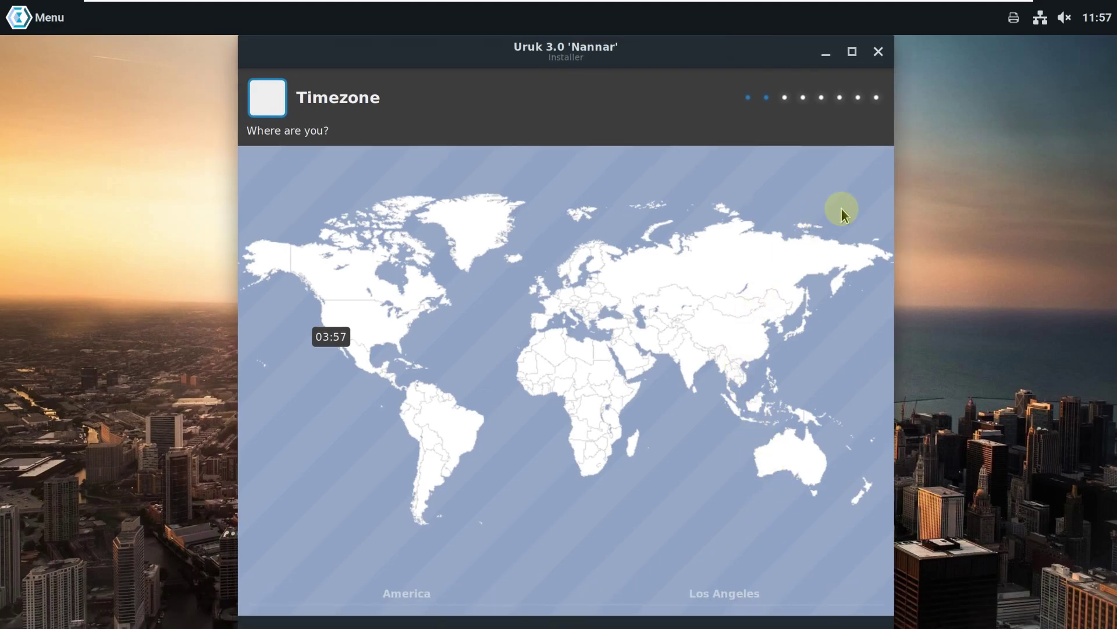
{"action": "key", "text": "Return"}
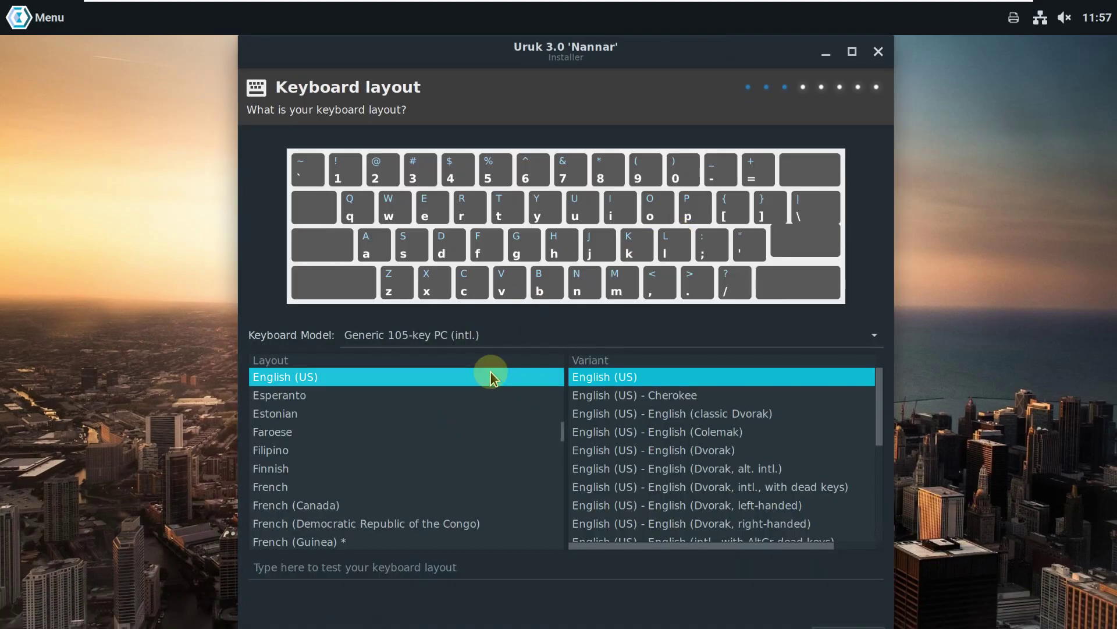
Step: Look through the available keyboard models and layouts, keeping Generic 105-key PC (intl.) and English (US)
{"action": "left_click", "coordinate": [484, 339]}
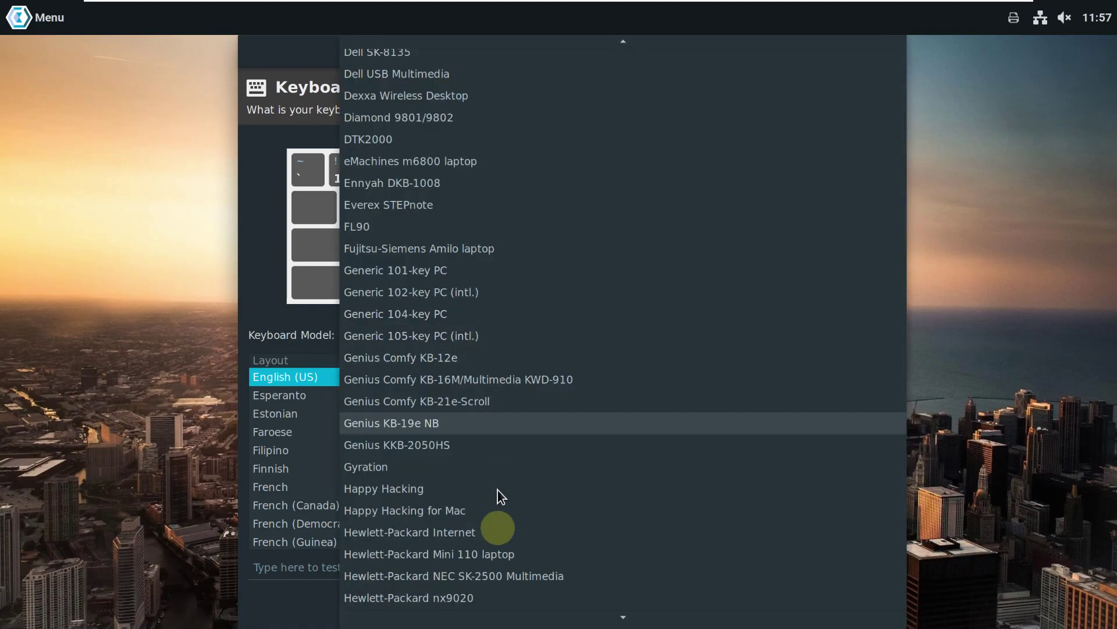
{"action": "scroll", "coordinate": [448, 399], "scroll_direction": "up", "scroll_amount": 1}
{"action": "scroll", "coordinate": [449, 396], "scroll_direction": "down", "scroll_amount": 3}
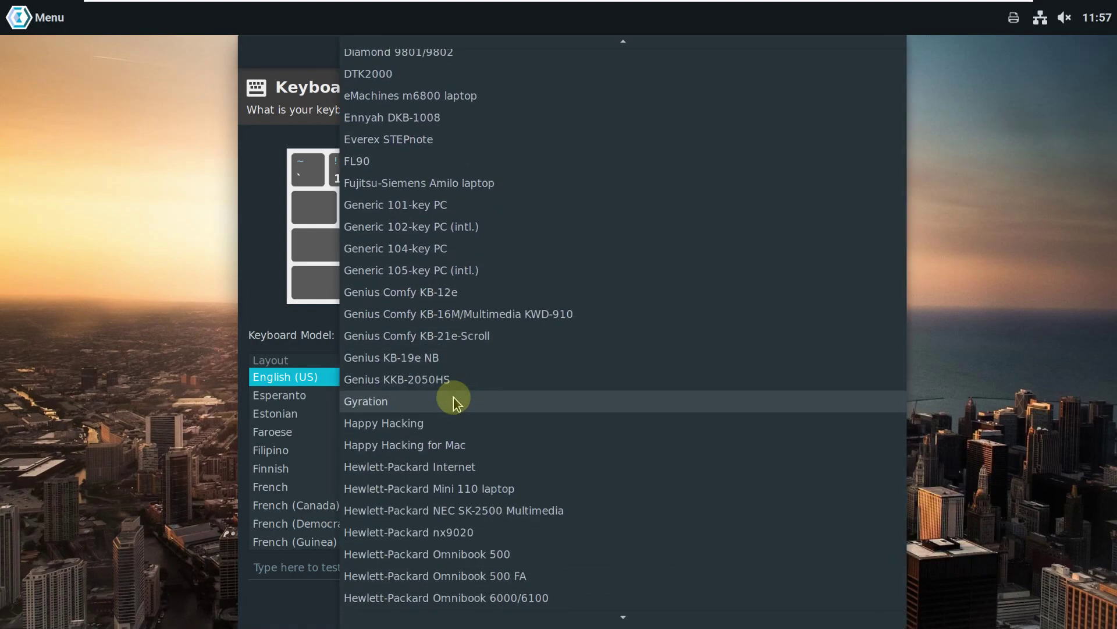
{"action": "left_click", "coordinate": [273, 45]}
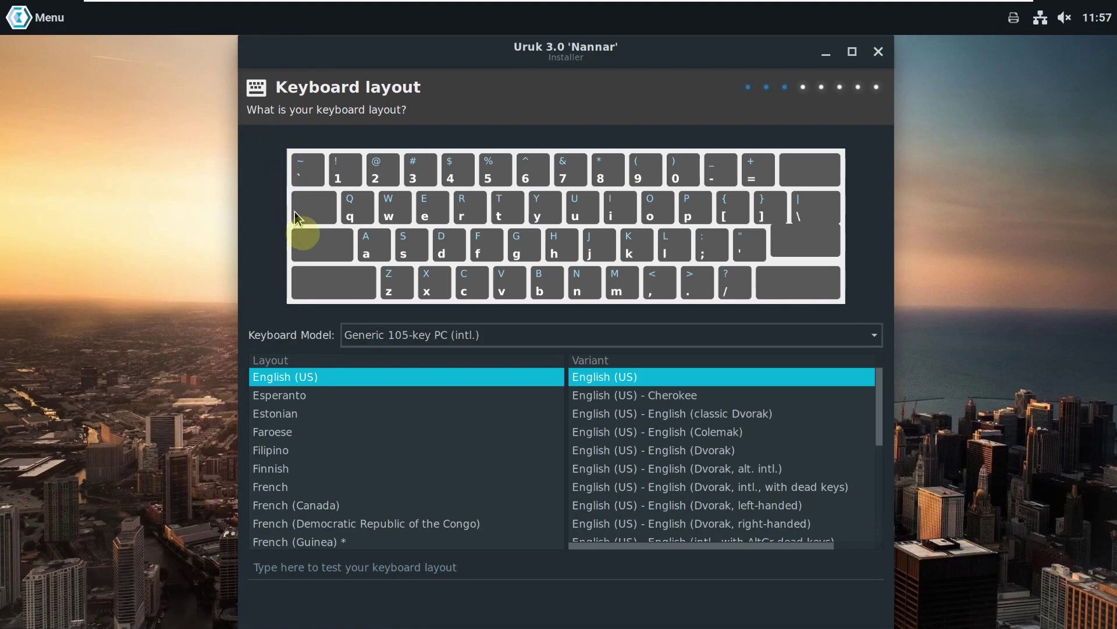
{"action": "scroll", "coordinate": [512, 386], "scroll_direction": "up", "scroll_amount": 2}
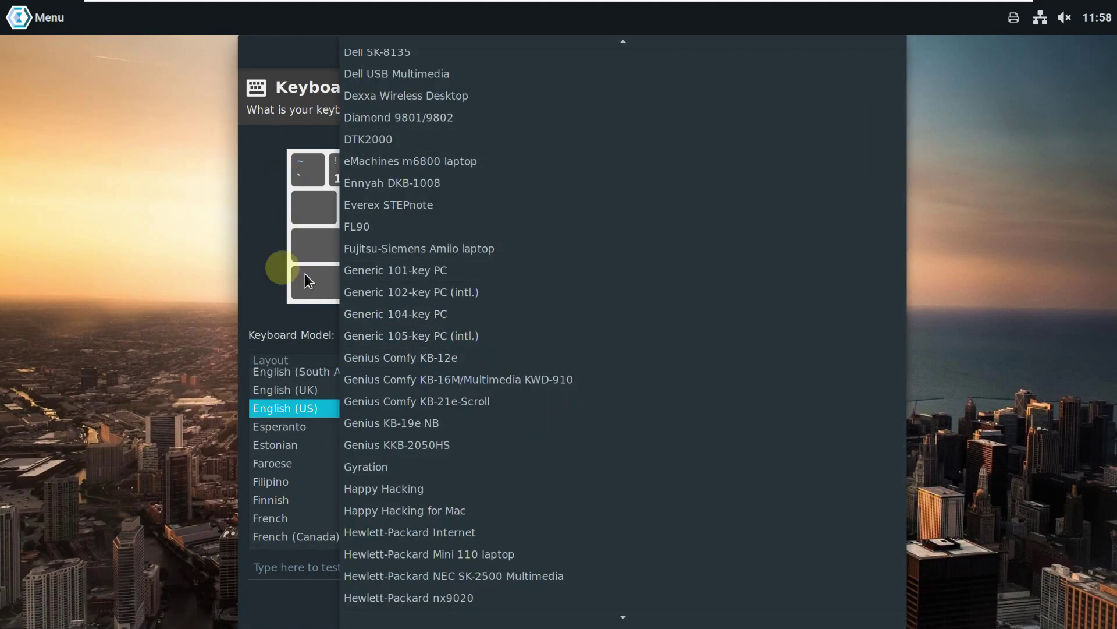
{"action": "left_click", "coordinate": [260, 271]}
{"action": "left_click", "coordinate": [260, 270]}
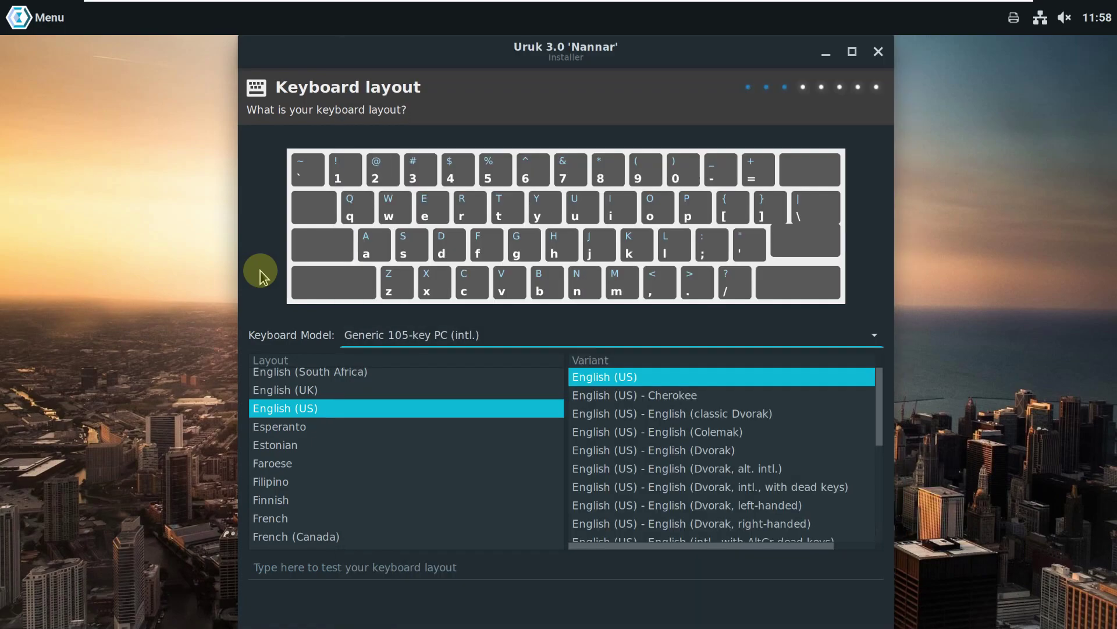
{"action": "key", "text": "Tab"}
{"action": "key", "text": "Tab"}
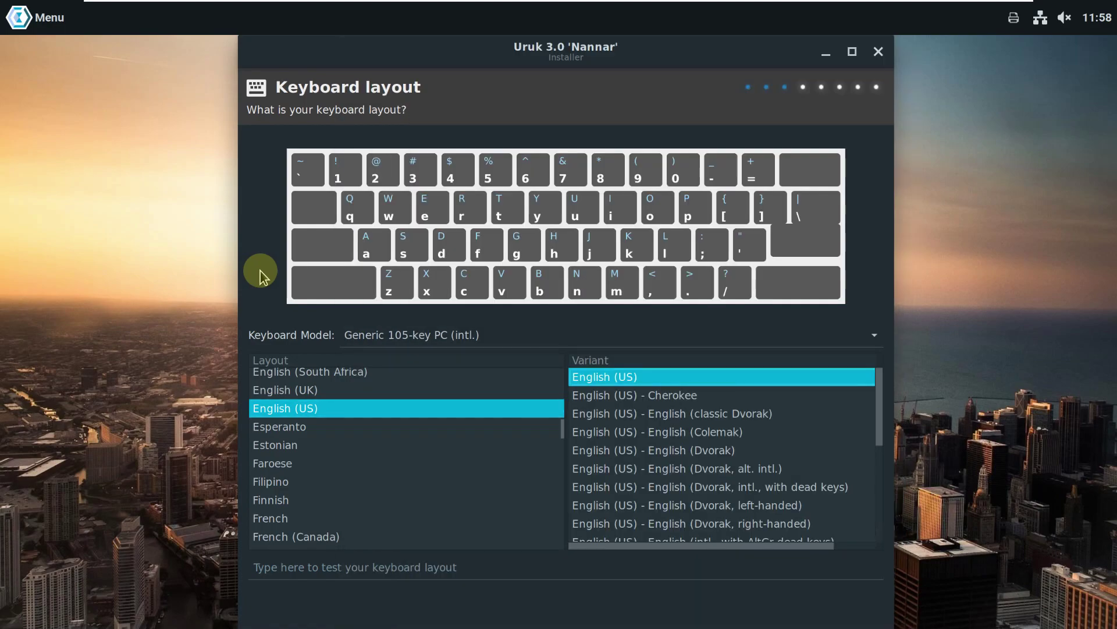
{"action": "key", "text": "Tab"}
{"action": "key", "text": "Tab"}
{"action": "key", "text": "Return"}
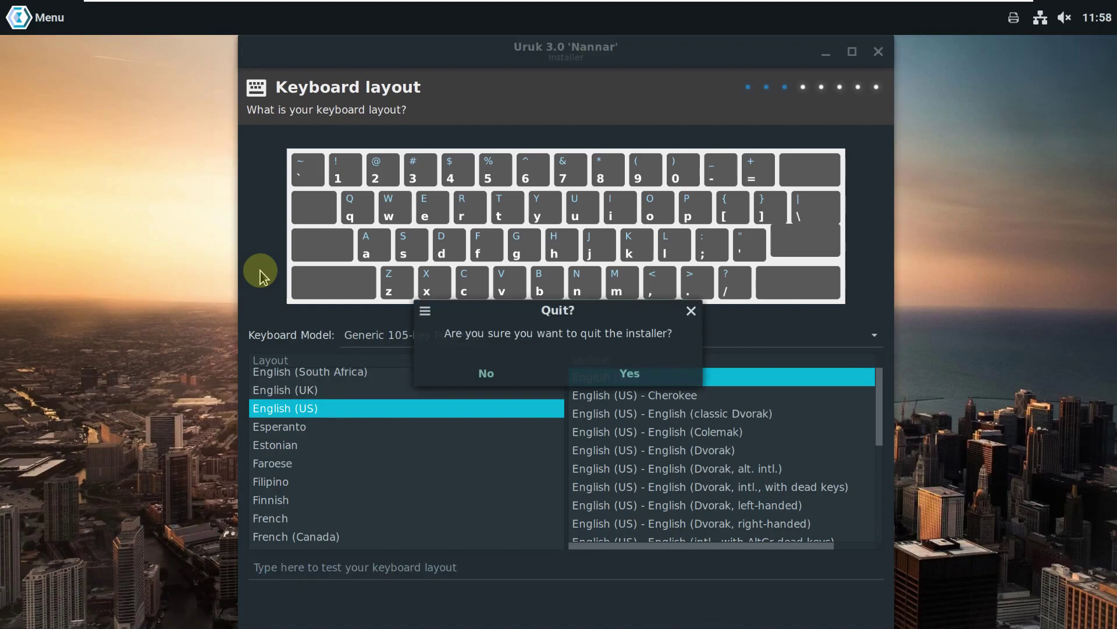
{"action": "key", "text": "Escape"}
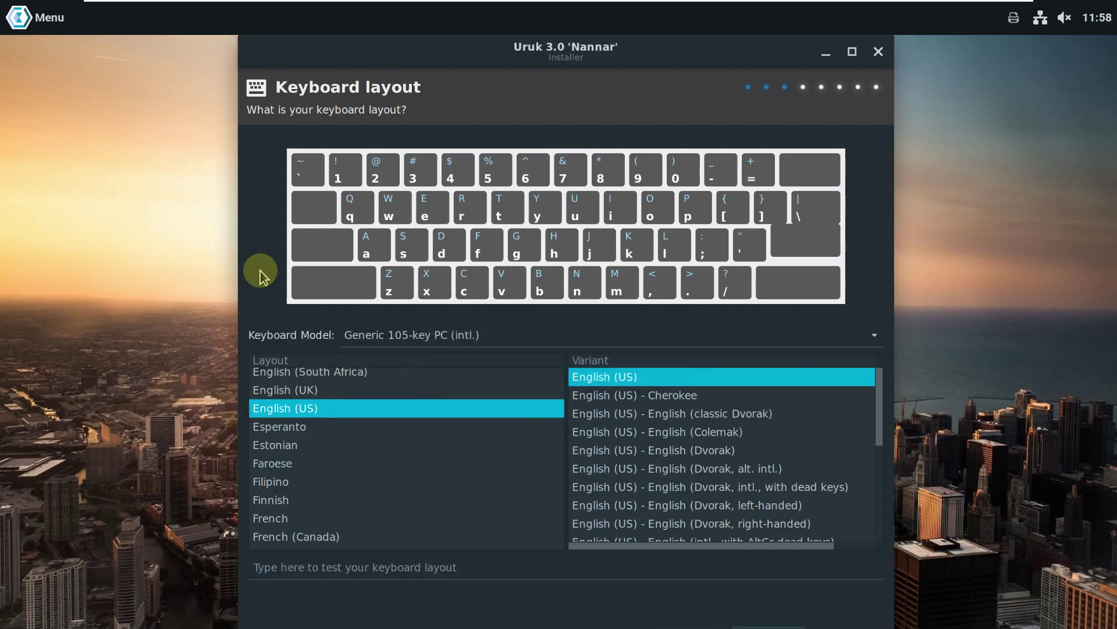
{"action": "key", "text": "Return"}
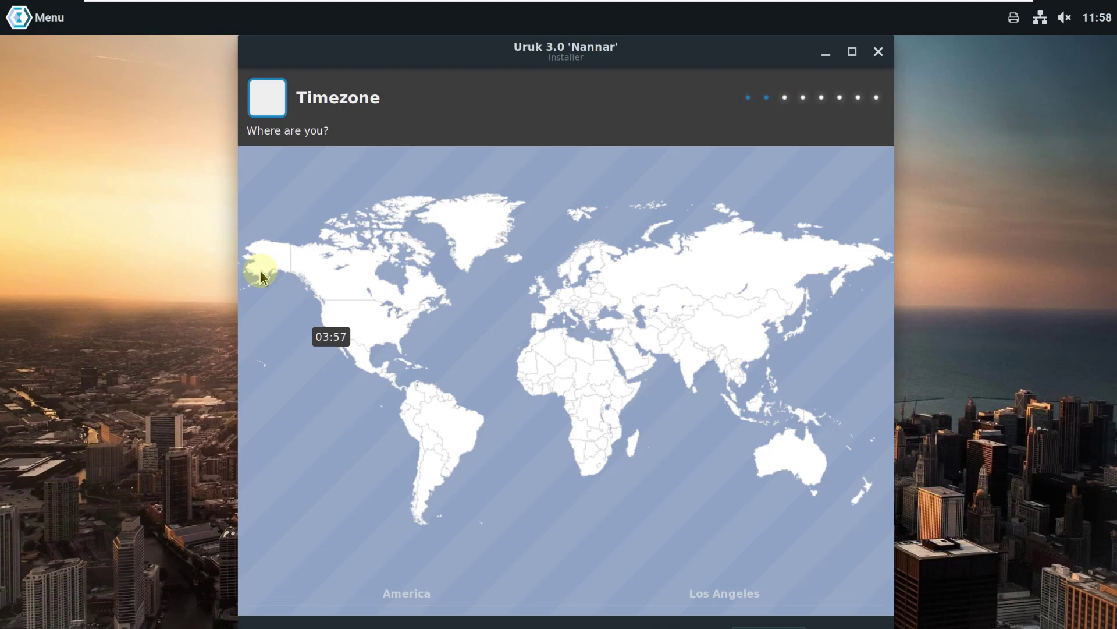
{"action": "key", "text": "Return"}
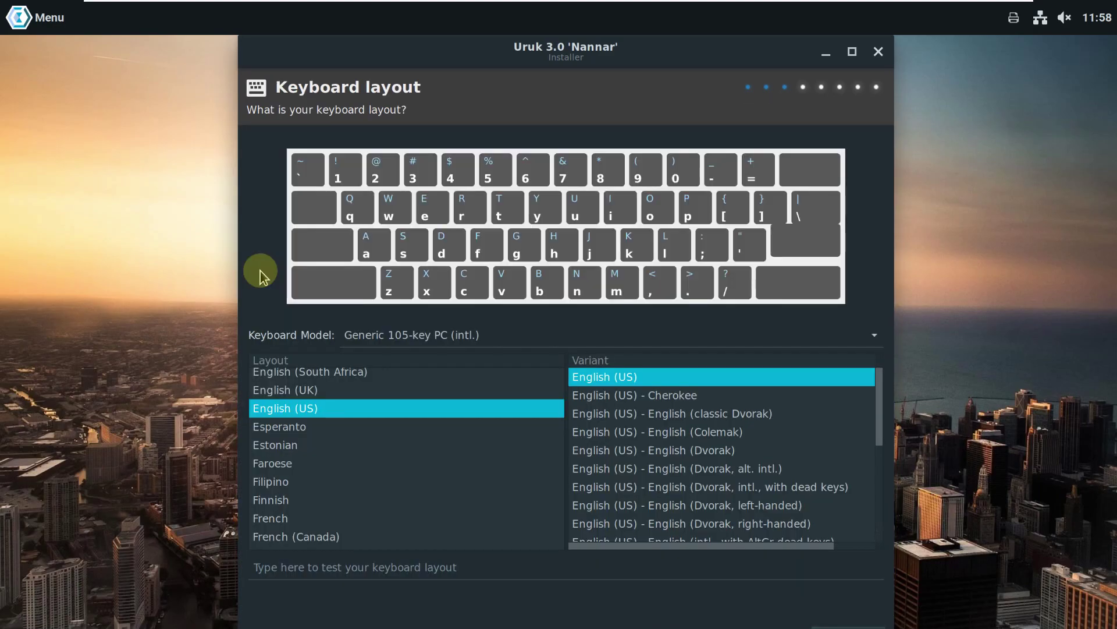
Step: Fill in the user account page with runboxing as name and computer's name, enter and confirm the account password, and enable automatic login
{"action": "key", "text": "Return"}
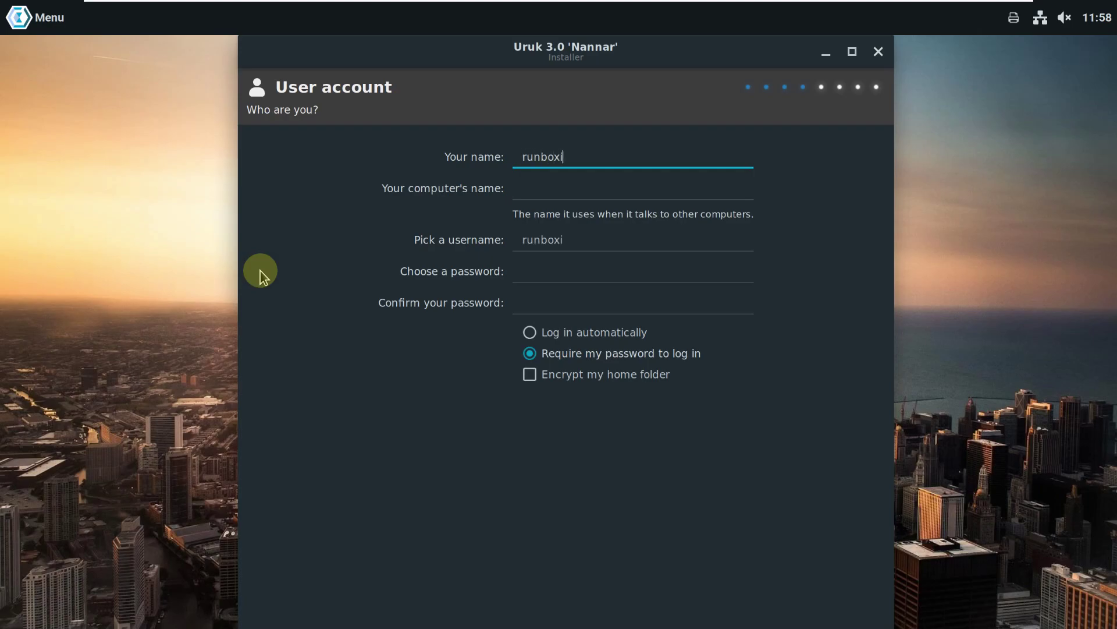
{"action": "left_click", "coordinate": [581, 193]}
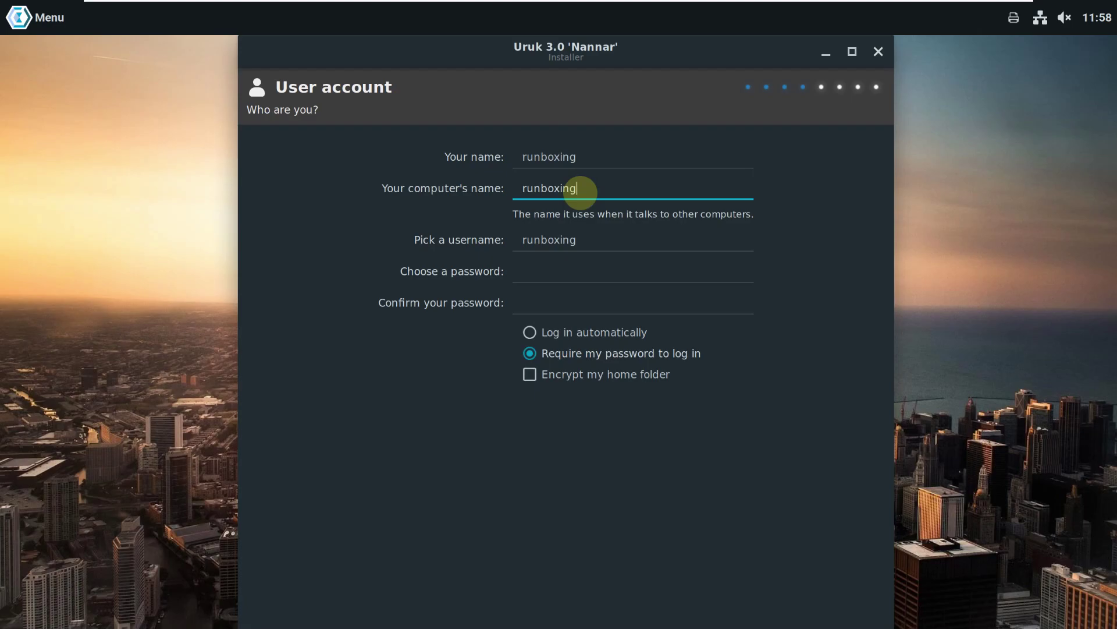
{"action": "left_click", "coordinate": [579, 273]}
{"action": "type", "text": "••"}
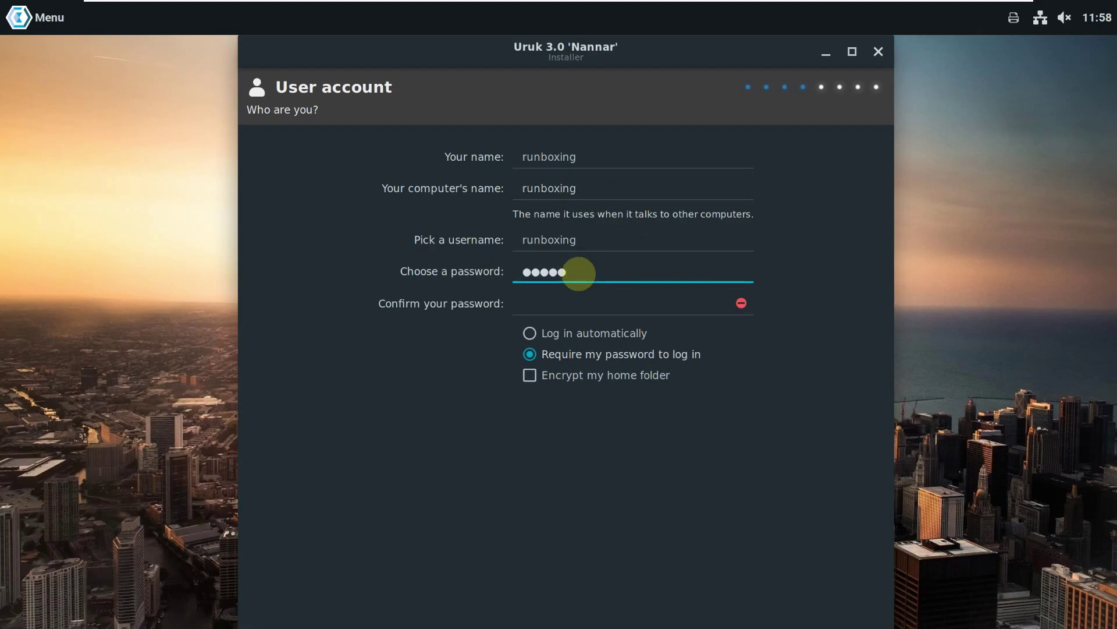
{"action": "left_click", "coordinate": [555, 305]}
{"action": "type", "text": "••"}
{"action": "left_click", "coordinate": [633, 332]}
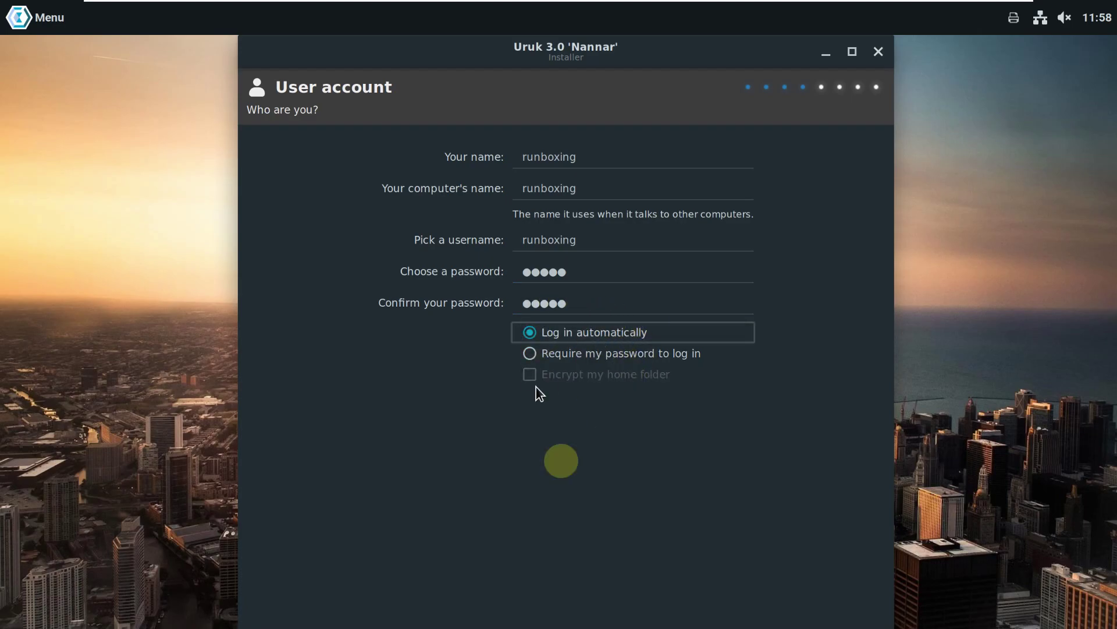
{"action": "key", "text": "Tab"}
{"action": "key", "text": "Return"}
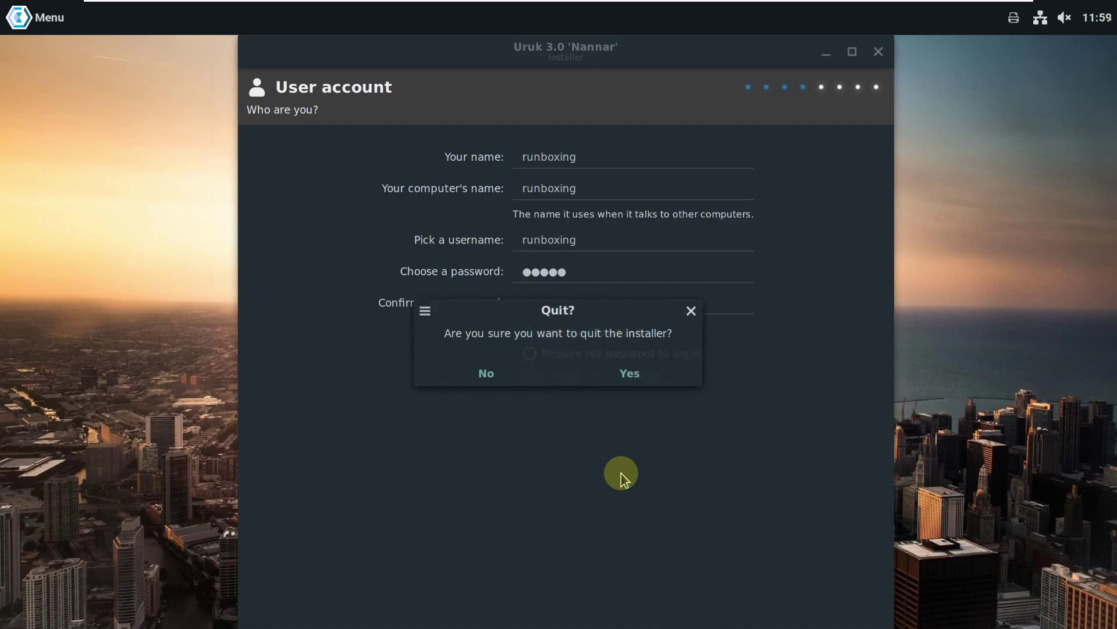
{"action": "left_click", "coordinate": [545, 377]}
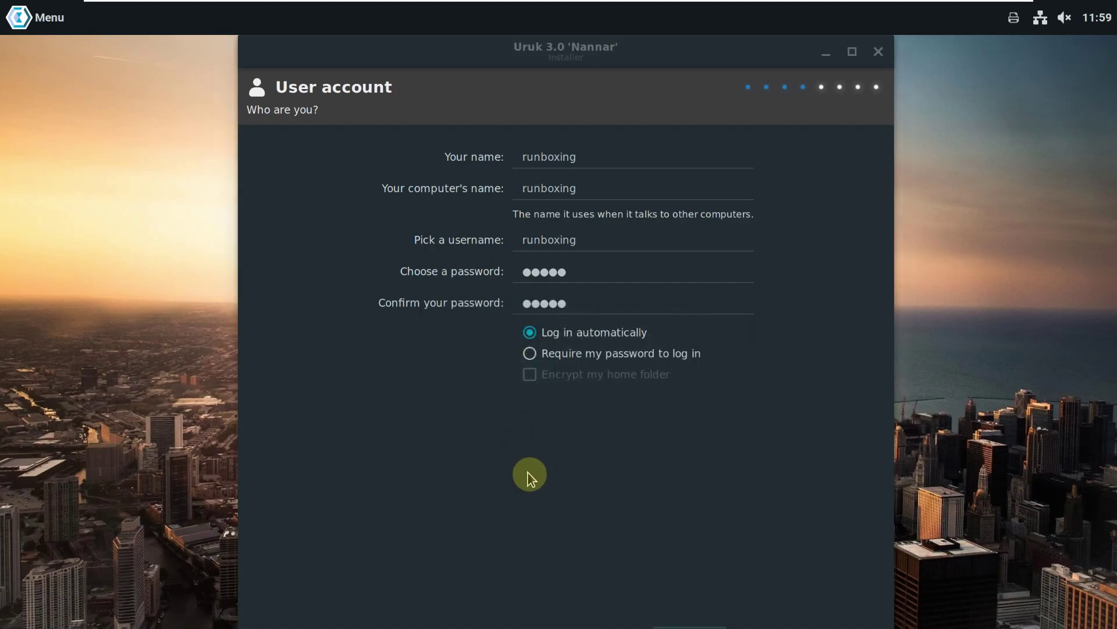
{"action": "key", "text": "Return"}
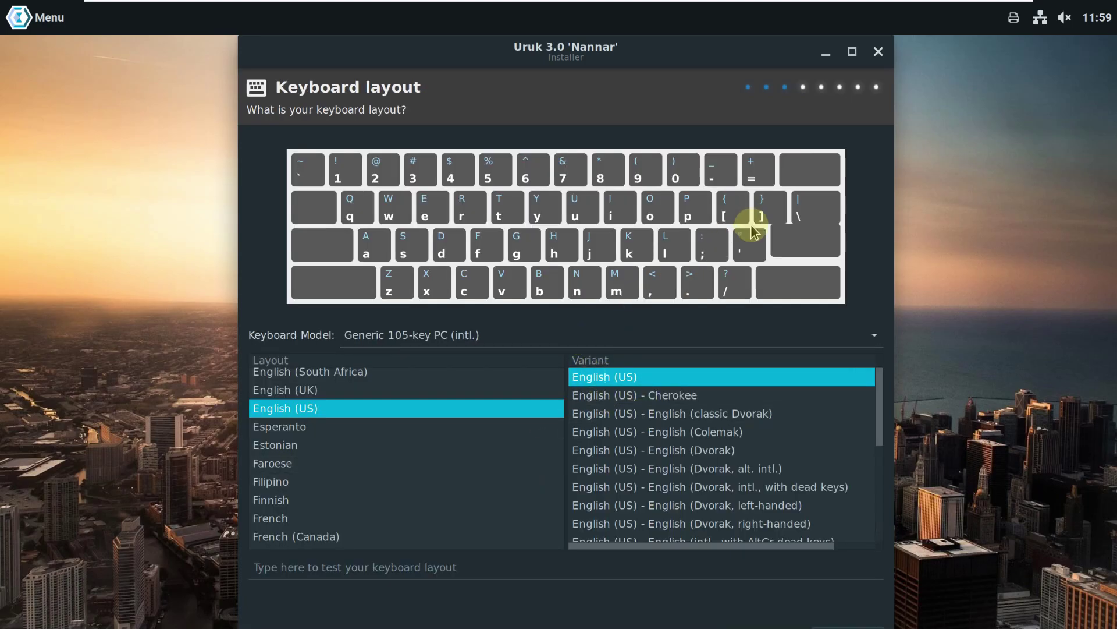
{"action": "key", "text": "Return"}
Step: Continue to the Installation Type page, and quit the Uruk installer with confirmation
{"action": "key", "text": "Return"}
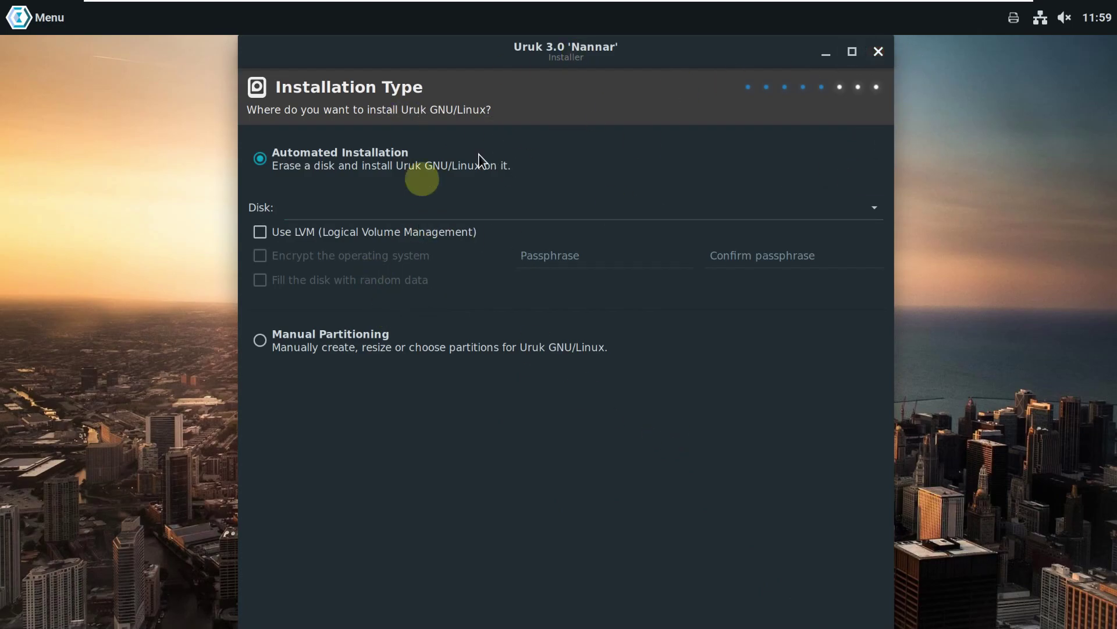
{"action": "left_click", "coordinate": [878, 52]}
{"action": "left_click", "coordinate": [617, 369]}
Step: Look through the full list of installed applications, from Accessibility down to Uruk Update Manager
{"action": "left_click", "coordinate": [47, 22]}
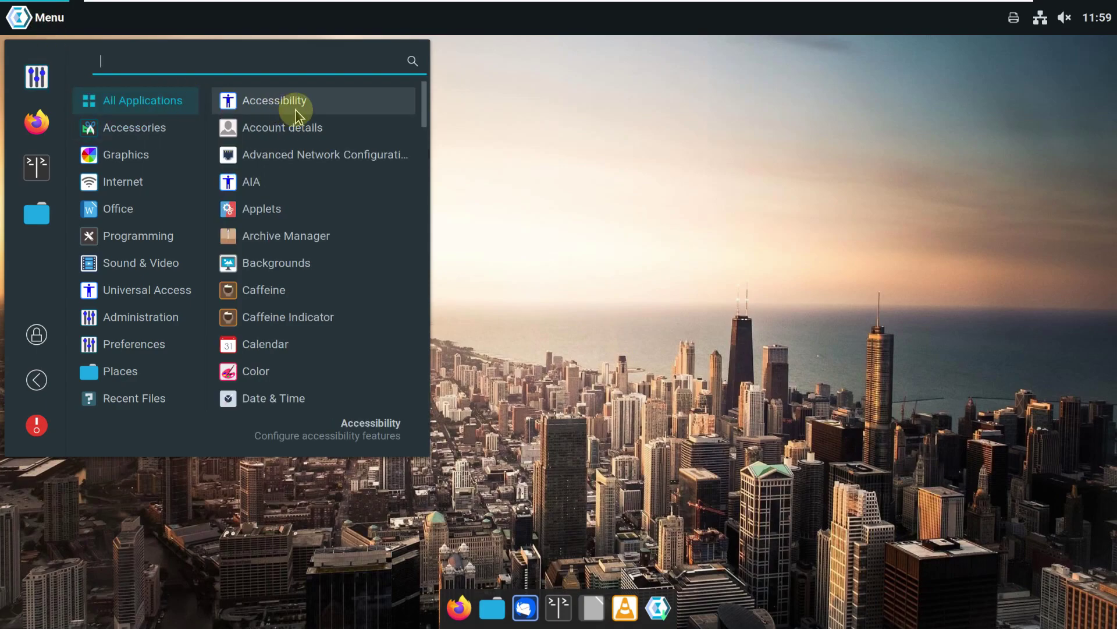
{"action": "scroll", "coordinate": [332, 209], "scroll_direction": "down", "scroll_amount": 5}
{"action": "scroll", "coordinate": [333, 213], "scroll_direction": "down", "scroll_amount": 12}
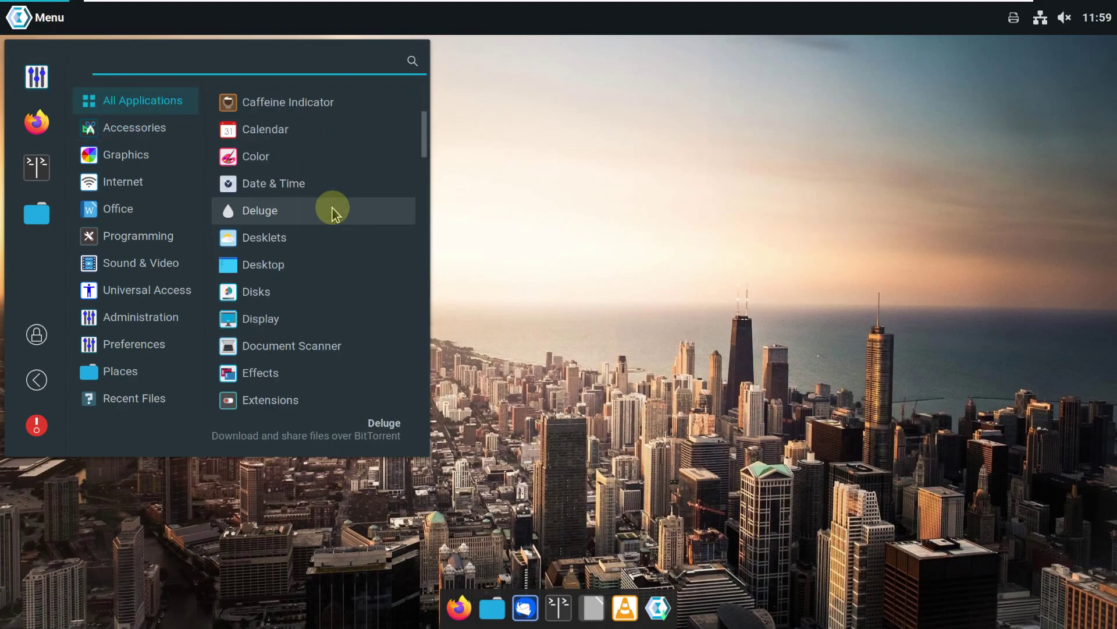
{"action": "scroll", "coordinate": [333, 213], "scroll_direction": "down", "scroll_amount": 16}
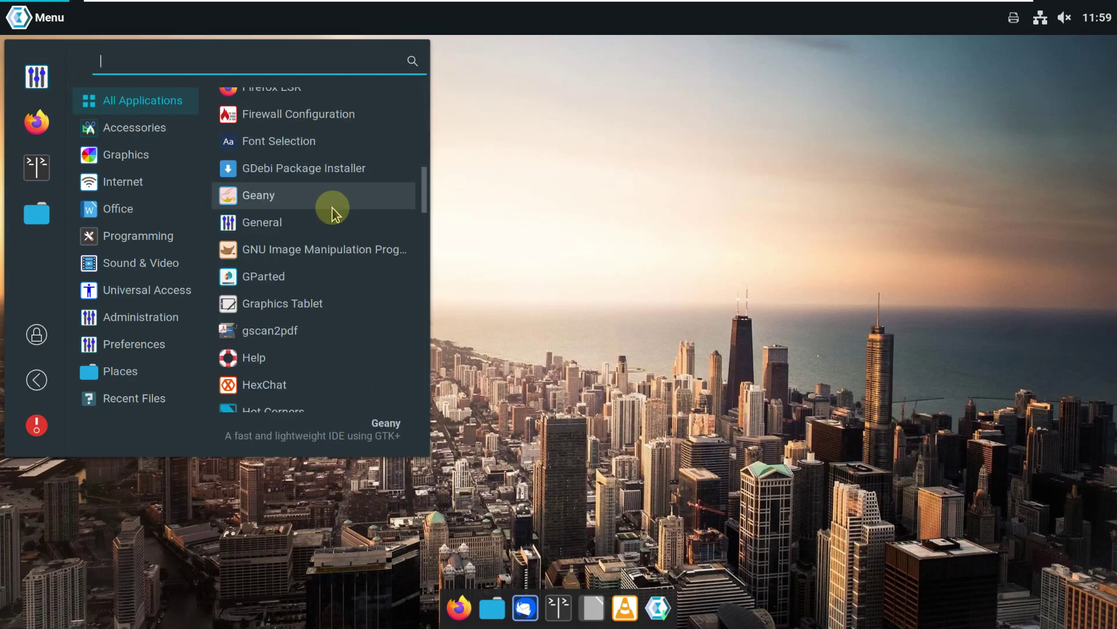
{"action": "scroll", "coordinate": [333, 209], "scroll_direction": "down", "scroll_amount": 20}
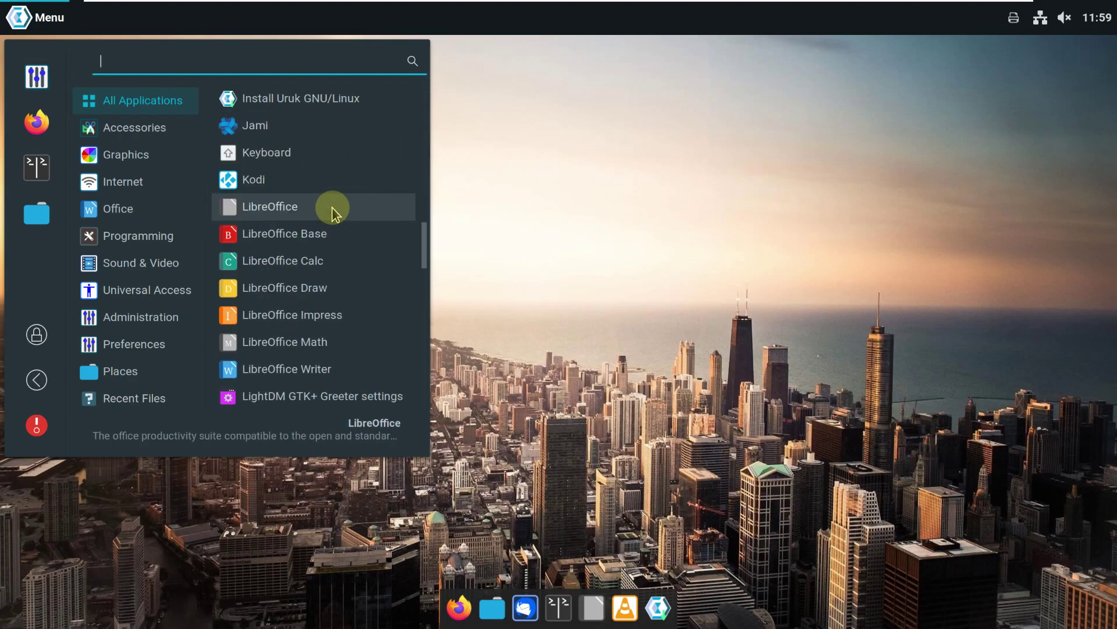
{"action": "scroll", "coordinate": [331, 207], "scroll_direction": "down", "scroll_amount": 11}
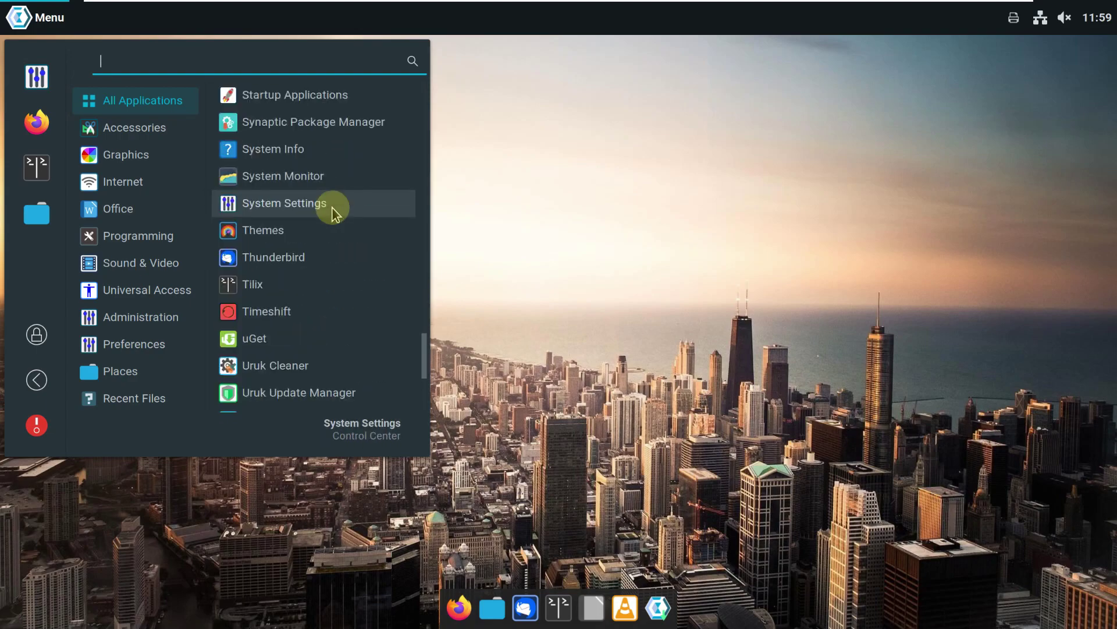
Step: Open Firefox ESR and close its extra Mozilla privacy tab
{"action": "mouse_move", "coordinate": [142, 186]}
{"action": "left_click", "coordinate": [285, 138]}
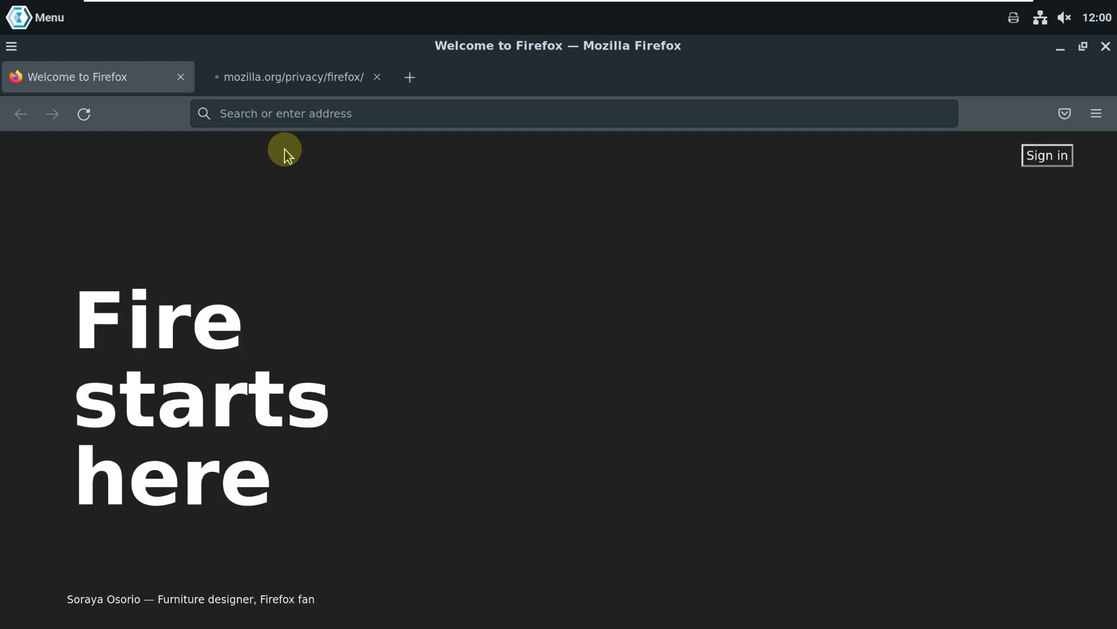
{"action": "left_click", "coordinate": [378, 78]}
Step: Check the version number in the About Mozilla Firefox window, highlight it, and close the window
{"action": "left_click", "coordinate": [1097, 113]}
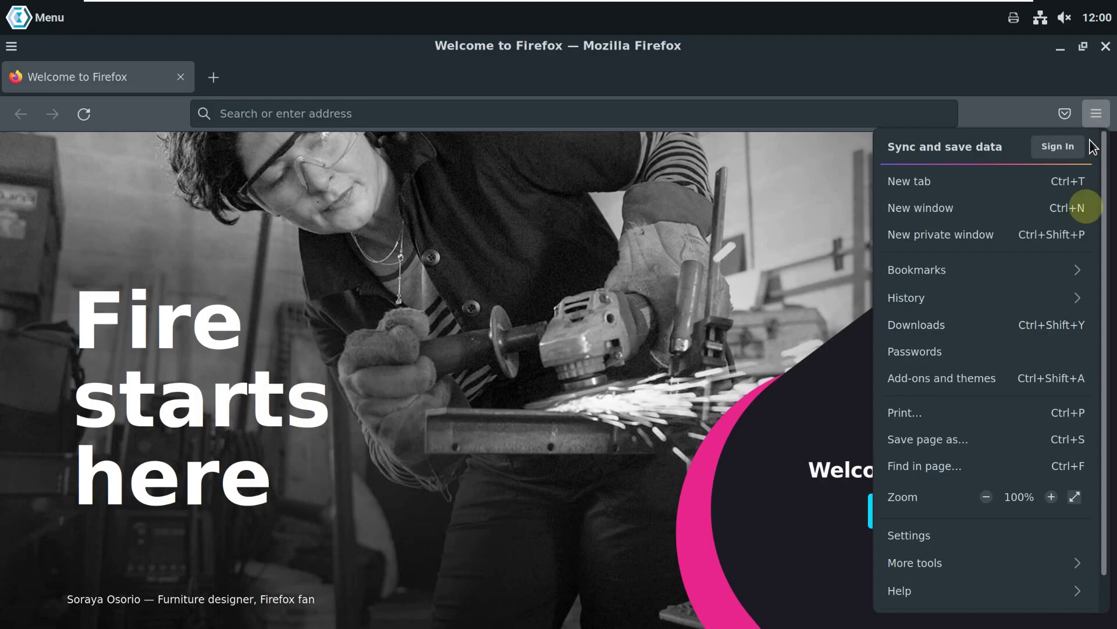
{"action": "left_click", "coordinate": [980, 590]}
{"action": "left_click", "coordinate": [934, 333]}
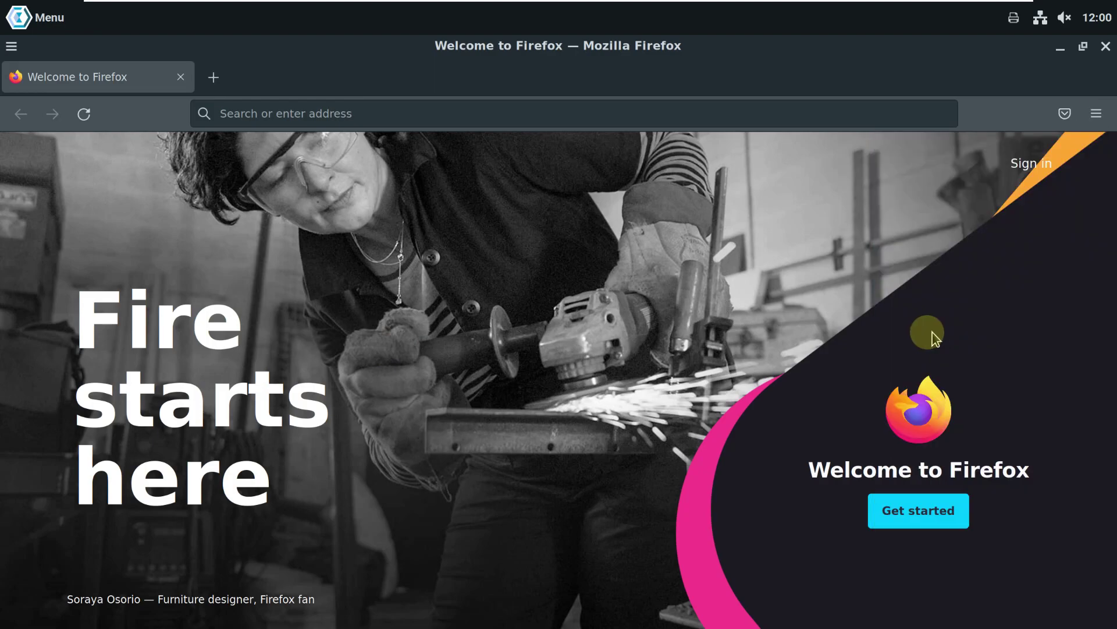
{"action": "left_click_drag", "start_coordinate": [525, 299], "coordinate": [636, 301]}
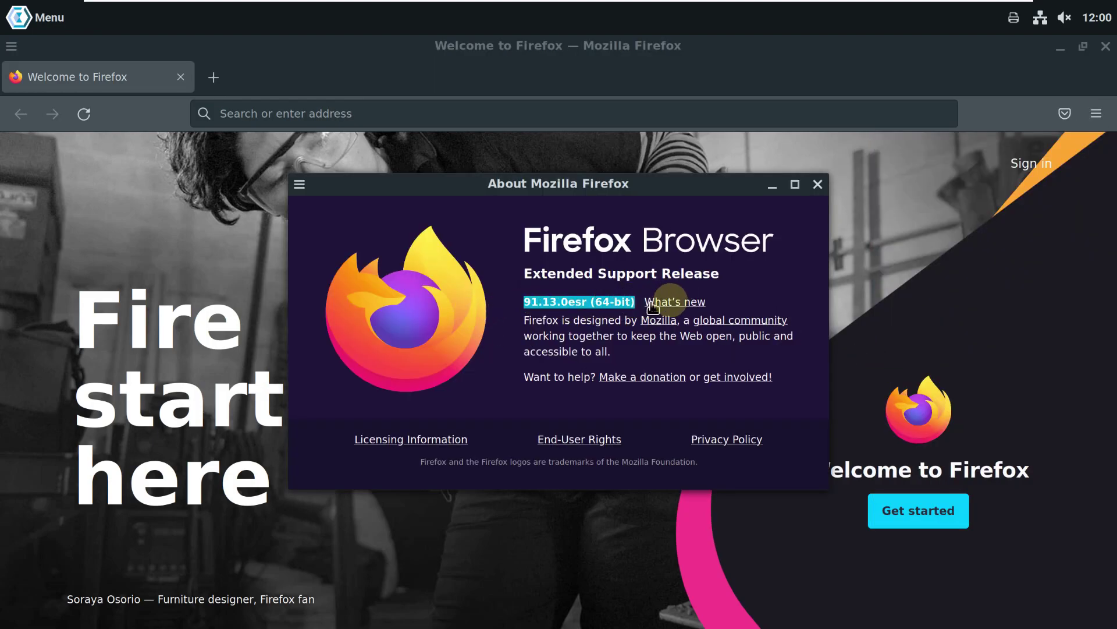
{"action": "left_click", "coordinate": [818, 184]}
Step: Search the web for urukos and restore the Firefox window to a smaller size
{"action": "left_click", "coordinate": [693, 114]}
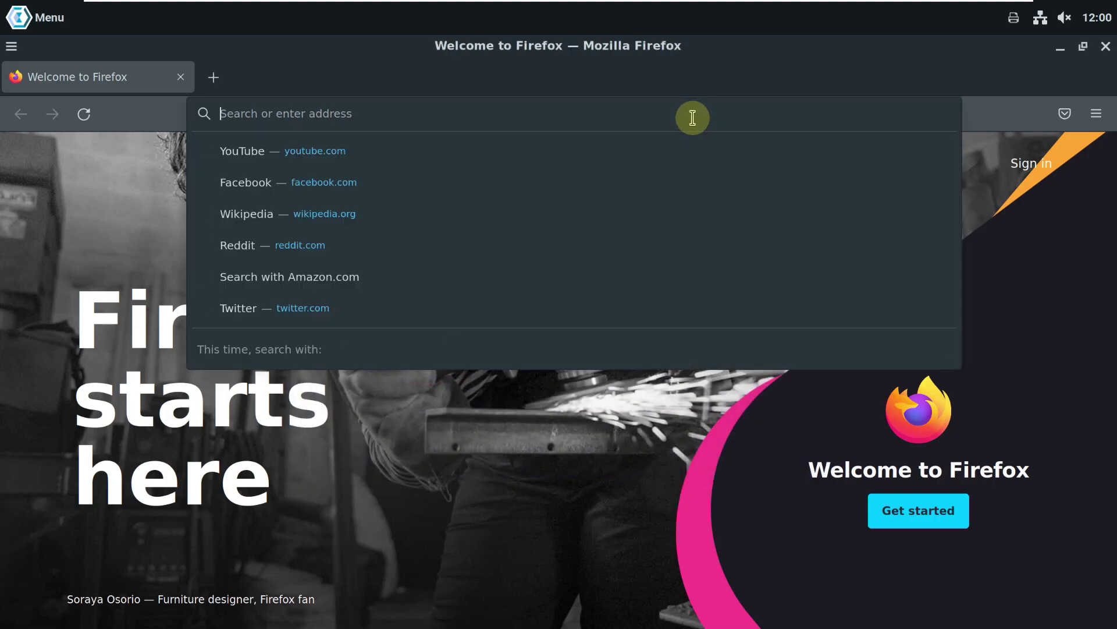
{"action": "type", "text": "urukos"}
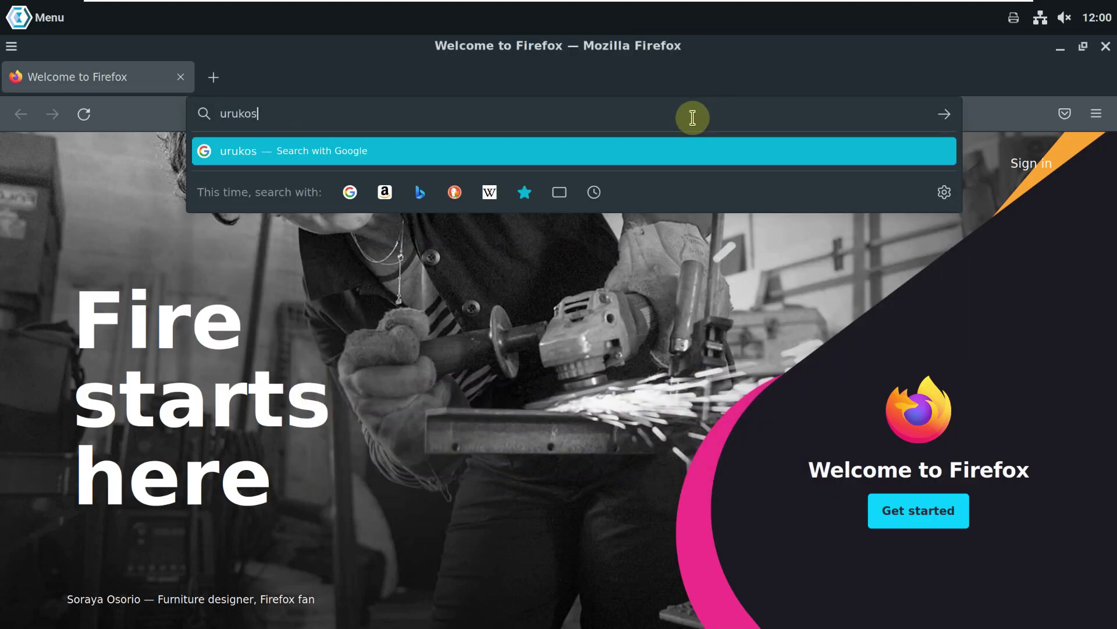
{"action": "key", "text": "Return"}
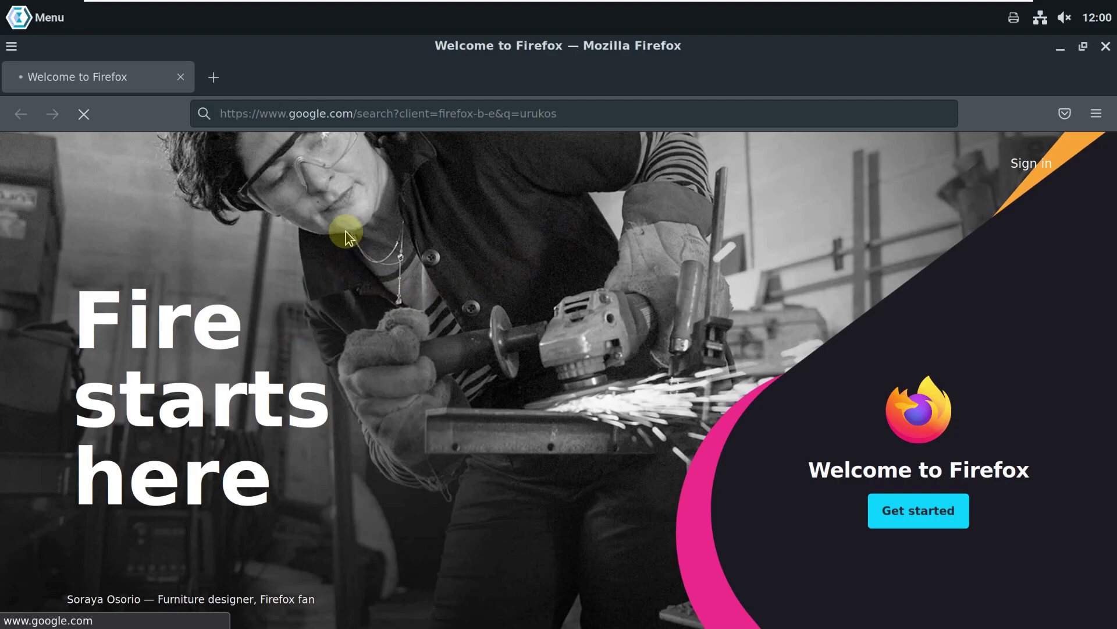
{"action": "left_click", "coordinate": [1082, 46]}
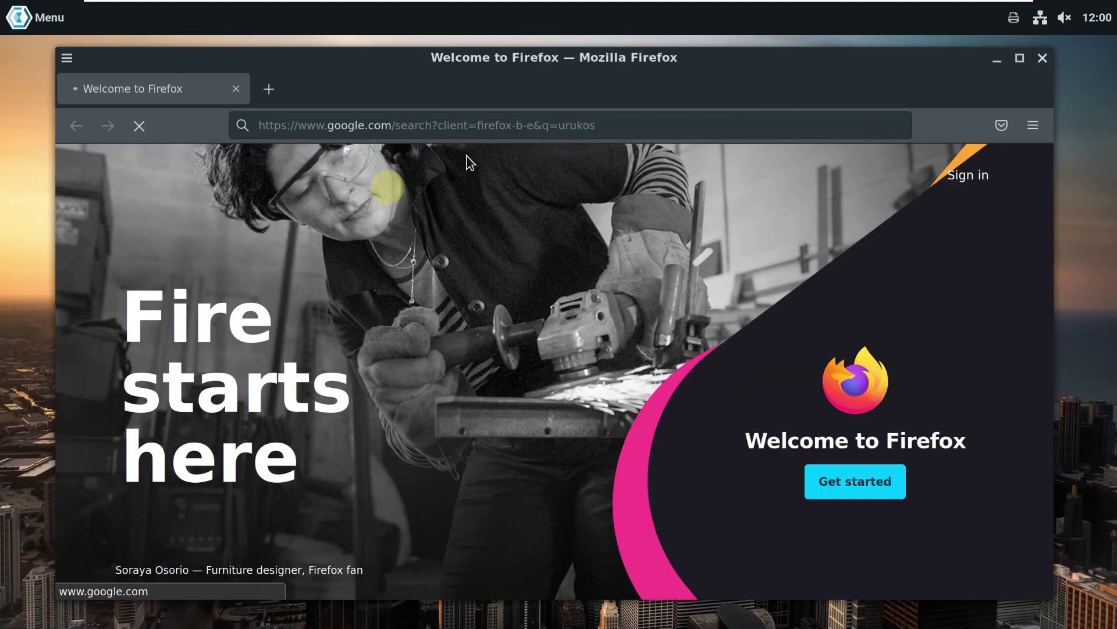
Step: Browse the full application list again and retry loading the urukos search page
{"action": "left_click", "coordinate": [61, 22]}
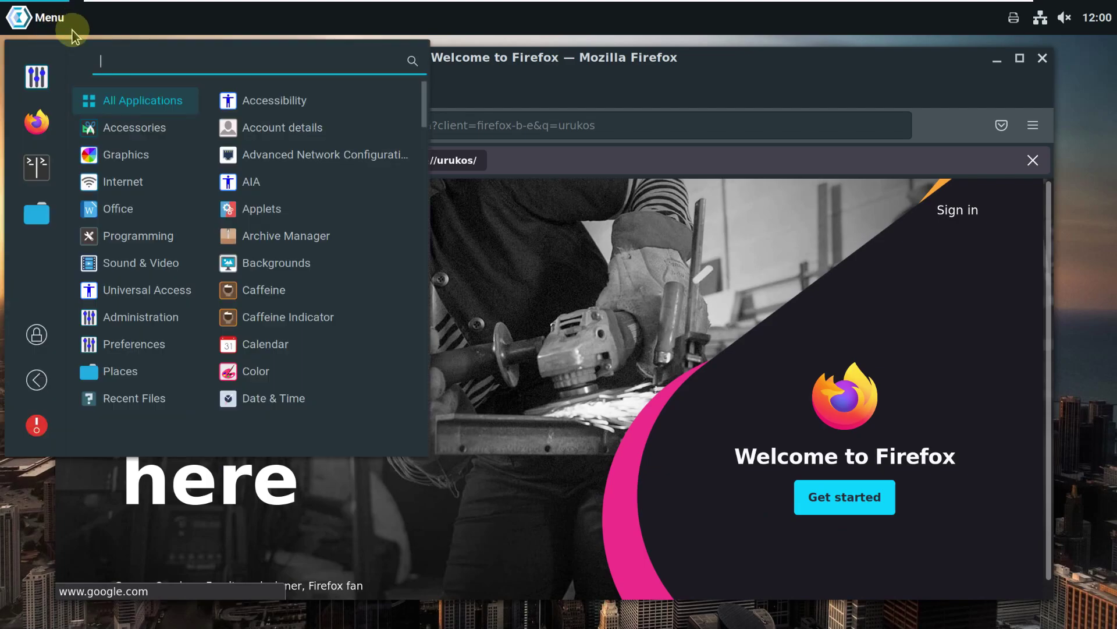
{"action": "scroll", "coordinate": [256, 125], "scroll_direction": "down", "scroll_amount": 2}
{"action": "scroll", "coordinate": [259, 126], "scroll_direction": "down", "scroll_amount": 9}
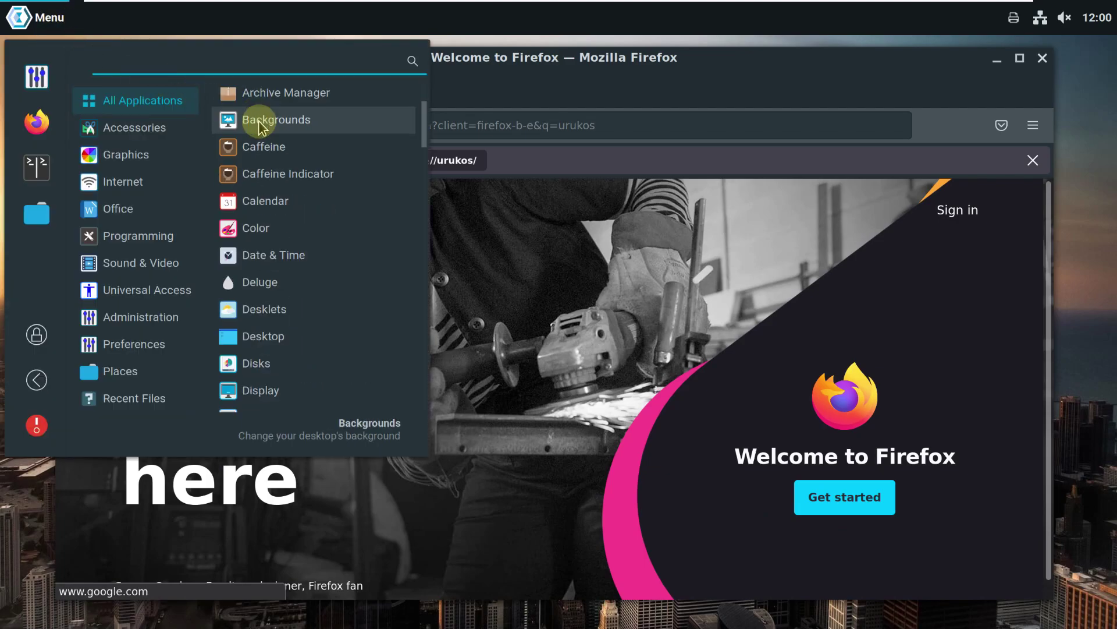
{"action": "scroll", "coordinate": [256, 122], "scroll_direction": "down", "scroll_amount": 8}
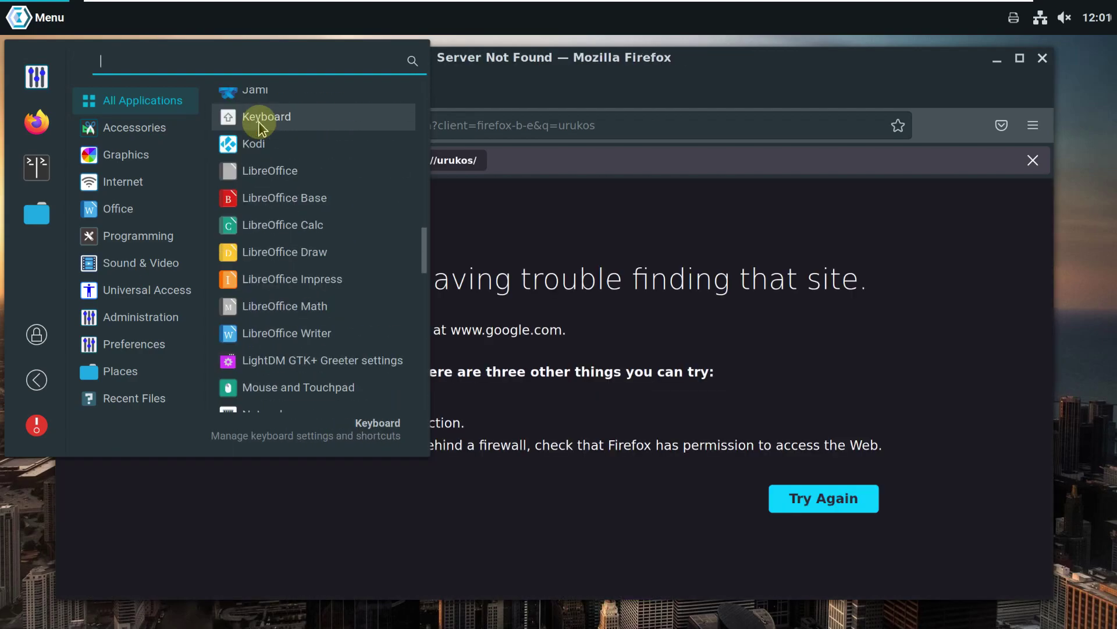
{"action": "left_click", "coordinate": [555, 82]}
{"action": "left_click", "coordinate": [851, 501]}
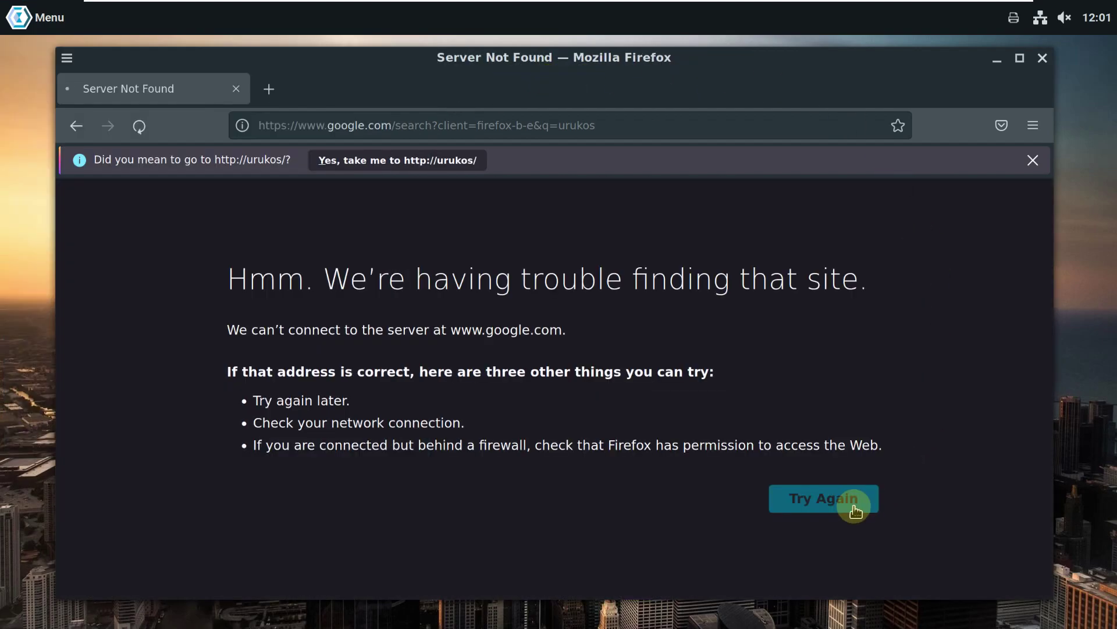
Step: Check the sound applet's options, and view and close the About window of the Network Manager applet
{"action": "left_click", "coordinate": [1063, 22]}
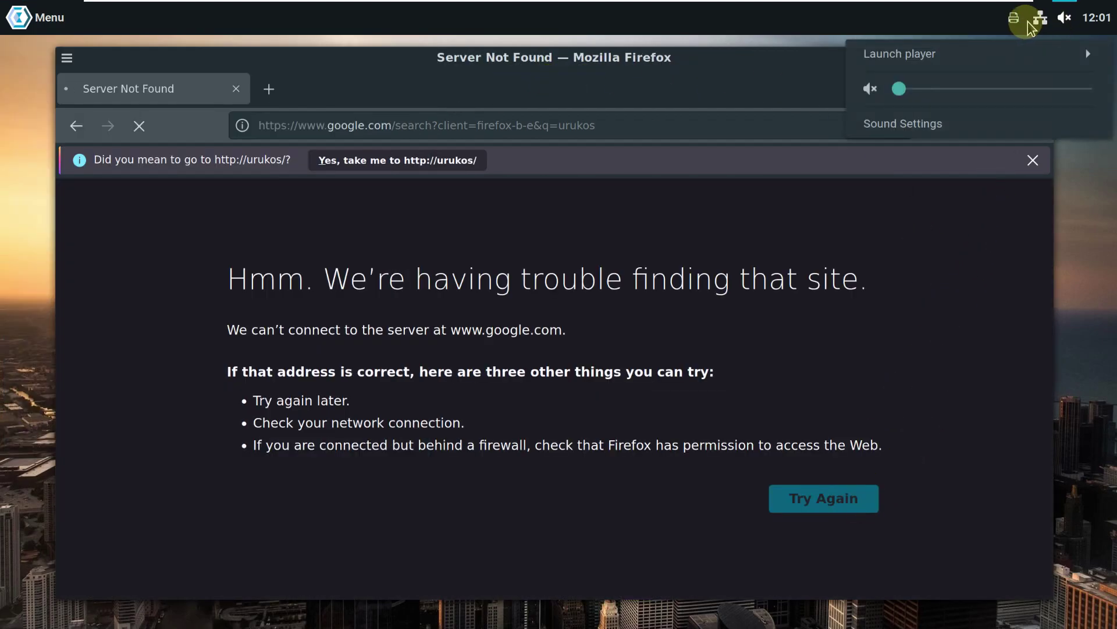
{"action": "left_click", "coordinate": [1039, 15]}
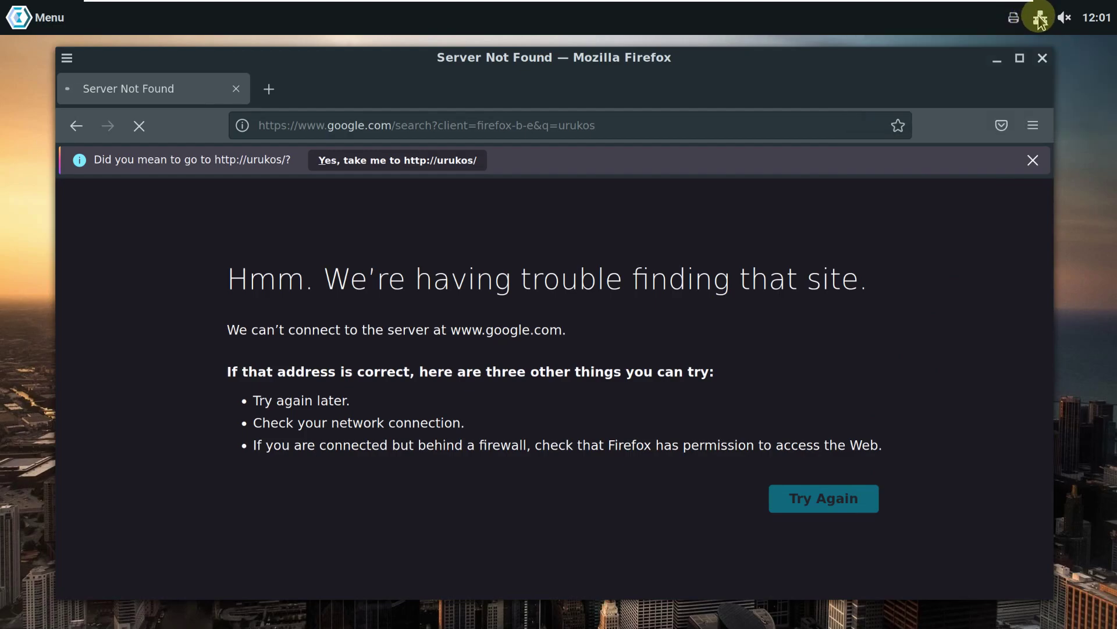
{"action": "right_click", "coordinate": [1040, 19]}
{"action": "left_click", "coordinate": [1029, 51]}
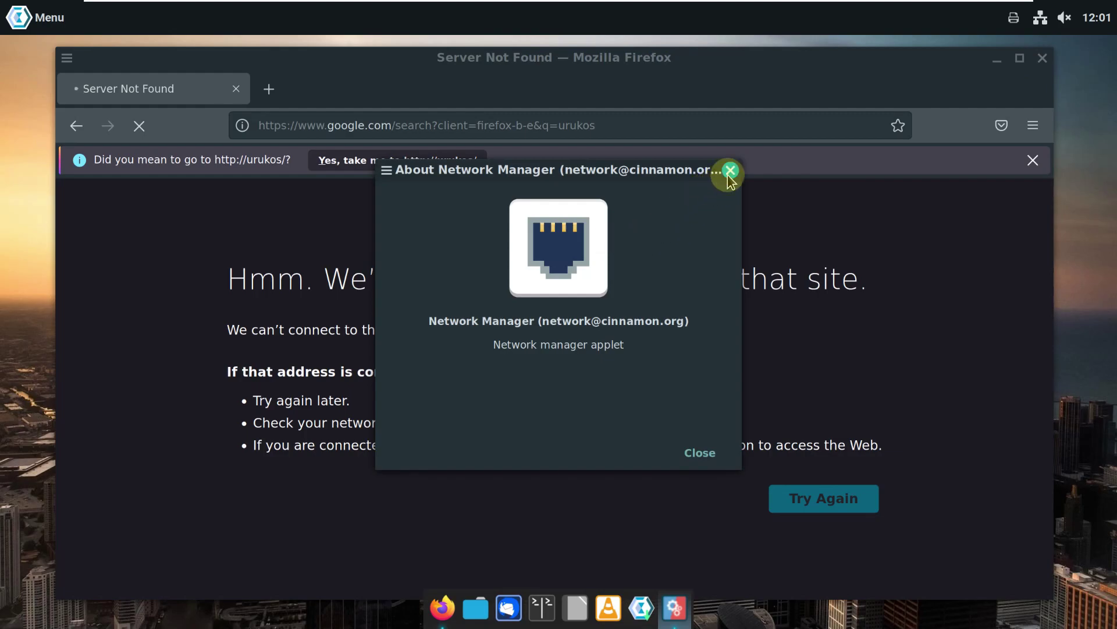
{"action": "left_click", "coordinate": [730, 170]}
Step: View the list of Network Connections and close it
{"action": "left_click", "coordinate": [1040, 18]}
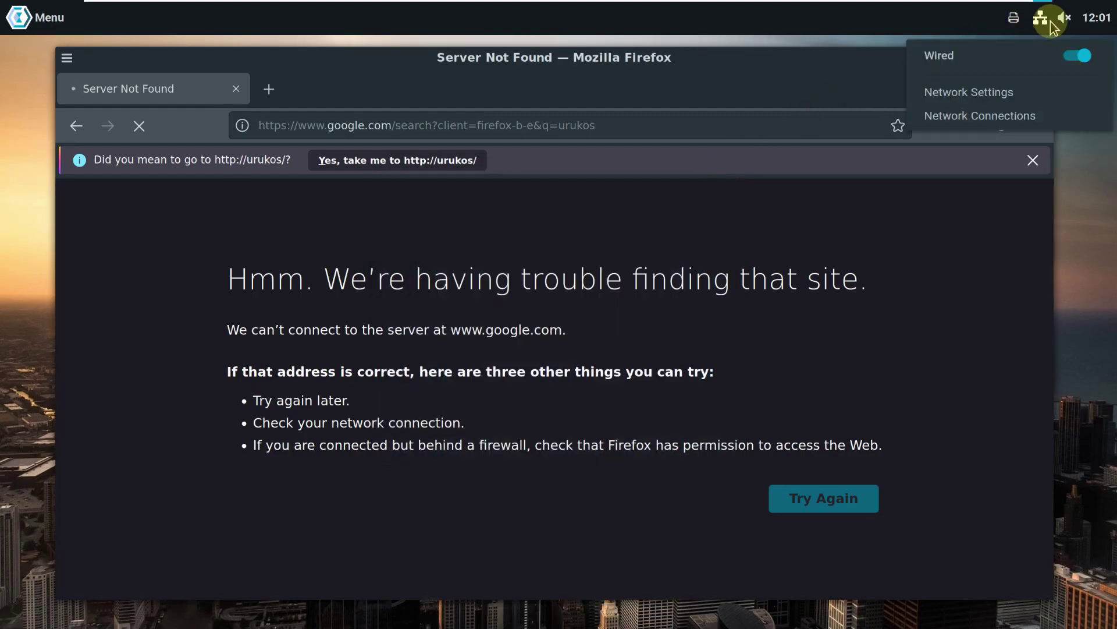
{"action": "left_click", "coordinate": [1010, 119]}
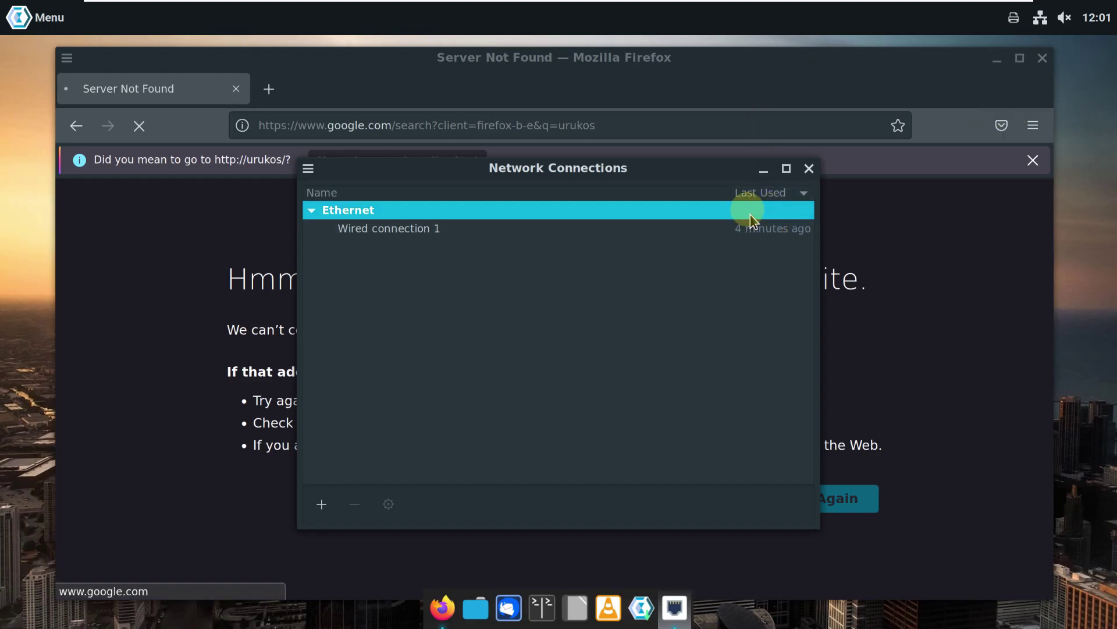
{"action": "left_click", "coordinate": [809, 169]}
Step: Toggle the wired connection off and on in Network Settings and dismiss the disconnection notification
{"action": "left_click", "coordinate": [1040, 19]}
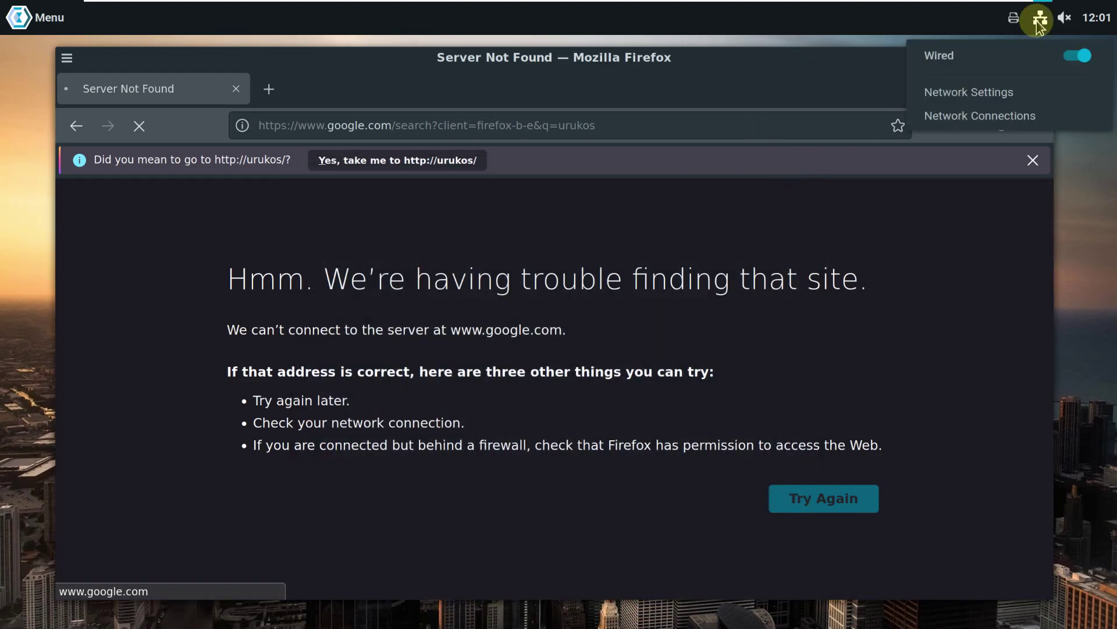
{"action": "left_click", "coordinate": [969, 92]}
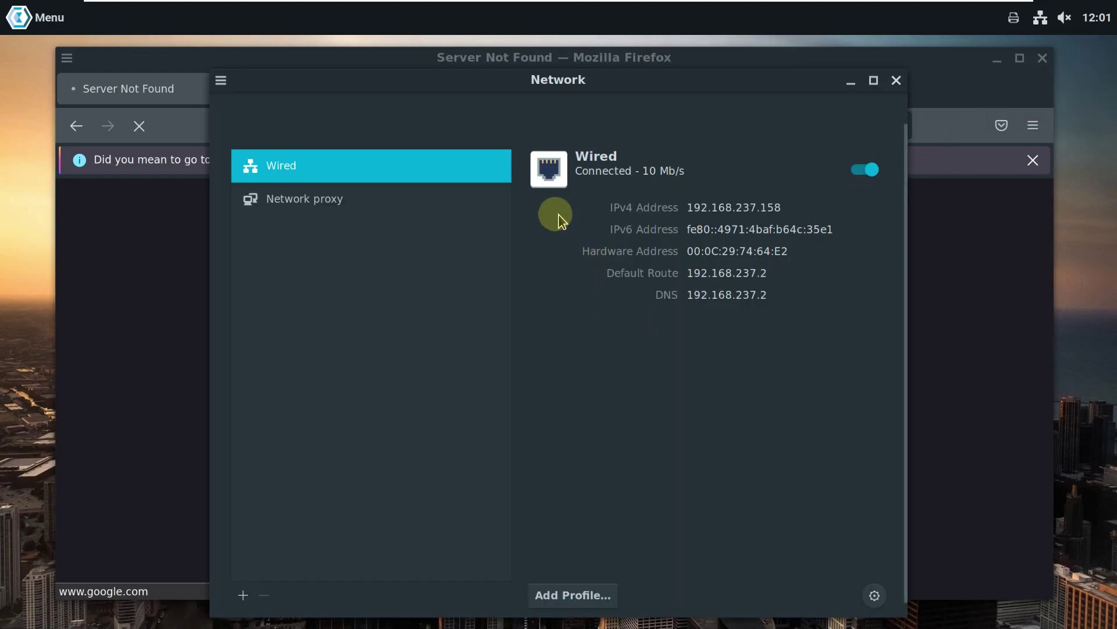
{"action": "left_click", "coordinate": [868, 172]}
{"action": "left_click", "coordinate": [867, 170]}
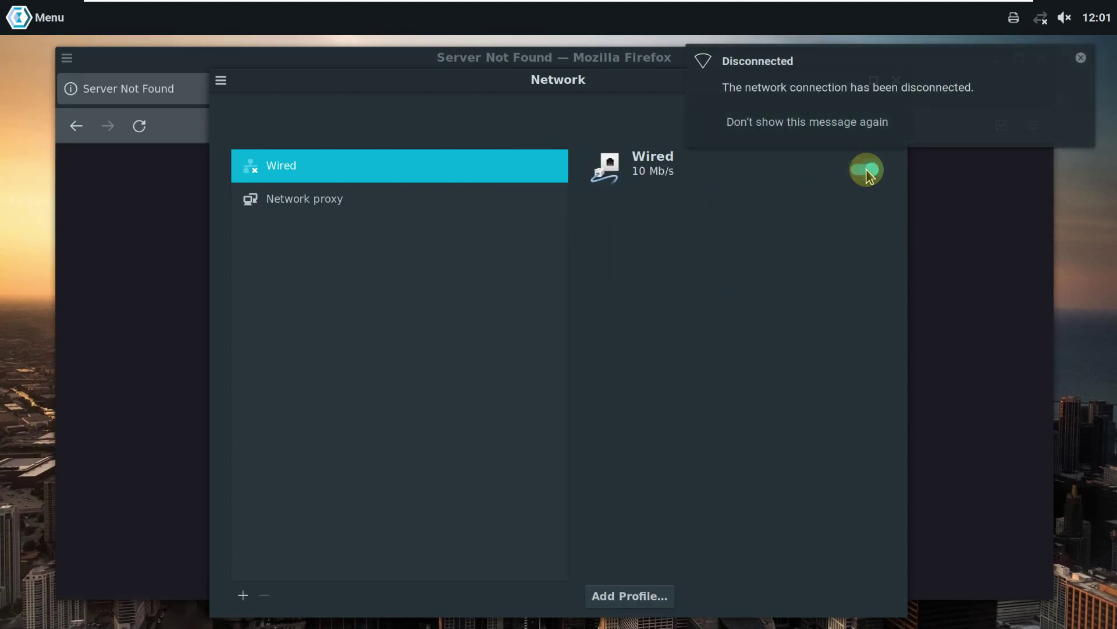
{"action": "left_click", "coordinate": [1081, 58]}
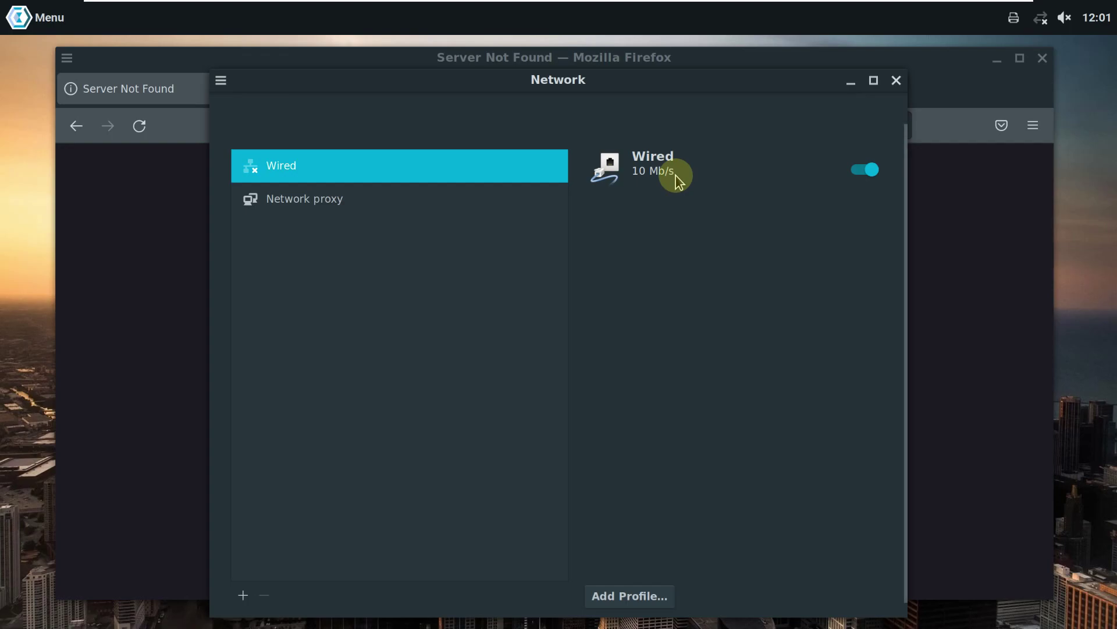
Step: Visit the Network proxy page, return to Wired, toggle the wired connection again, and close the Network window
{"action": "left_click", "coordinate": [468, 202]}
{"action": "left_click", "coordinate": [445, 176]}
{"action": "left_click", "coordinate": [868, 173]}
{"action": "left_click", "coordinate": [863, 169]}
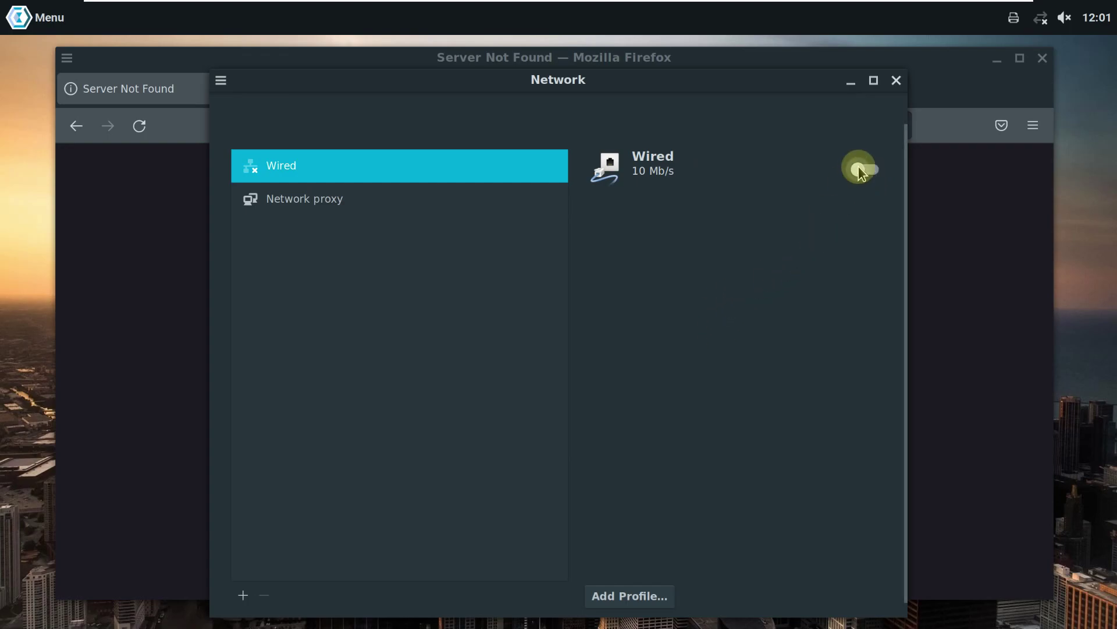
{"action": "left_click", "coordinate": [896, 81]}
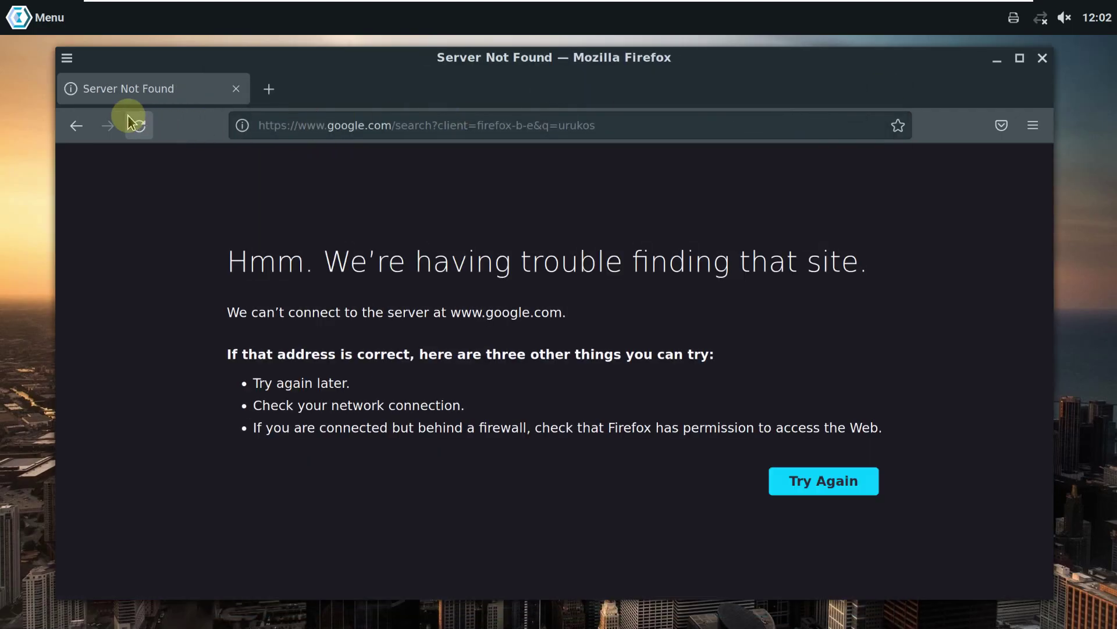
Step: Turn the wired connection back on from the network applet
{"action": "left_click", "coordinate": [1041, 17]}
{"action": "left_click", "coordinate": [1079, 55]}
{"action": "left_click", "coordinate": [1084, 267]}
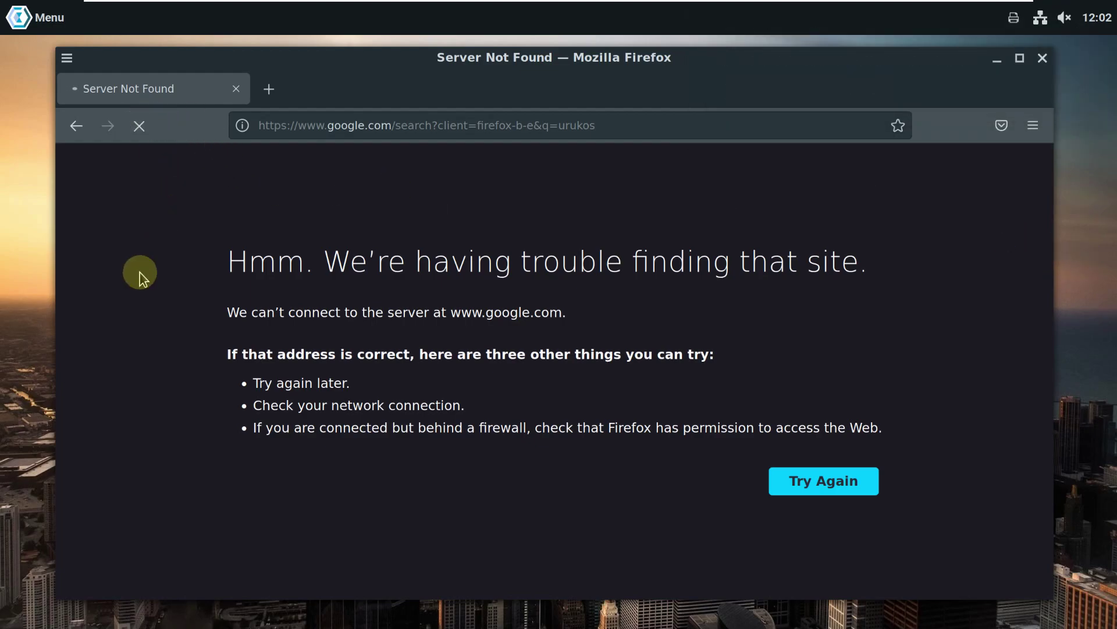
Step: Look through the entries of the Preferences category and the full application list
{"action": "left_click", "coordinate": [66, 65]}
{"action": "left_click", "coordinate": [131, 446]}
{"action": "left_click", "coordinate": [42, 19]}
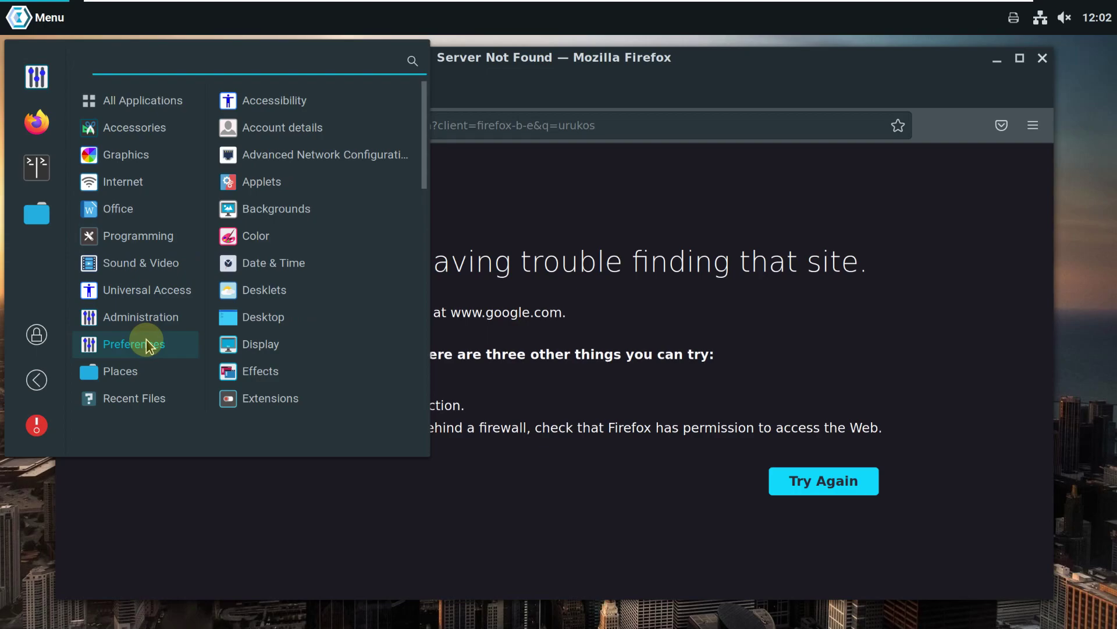
{"action": "scroll", "coordinate": [256, 233], "scroll_direction": "down", "scroll_amount": 7}
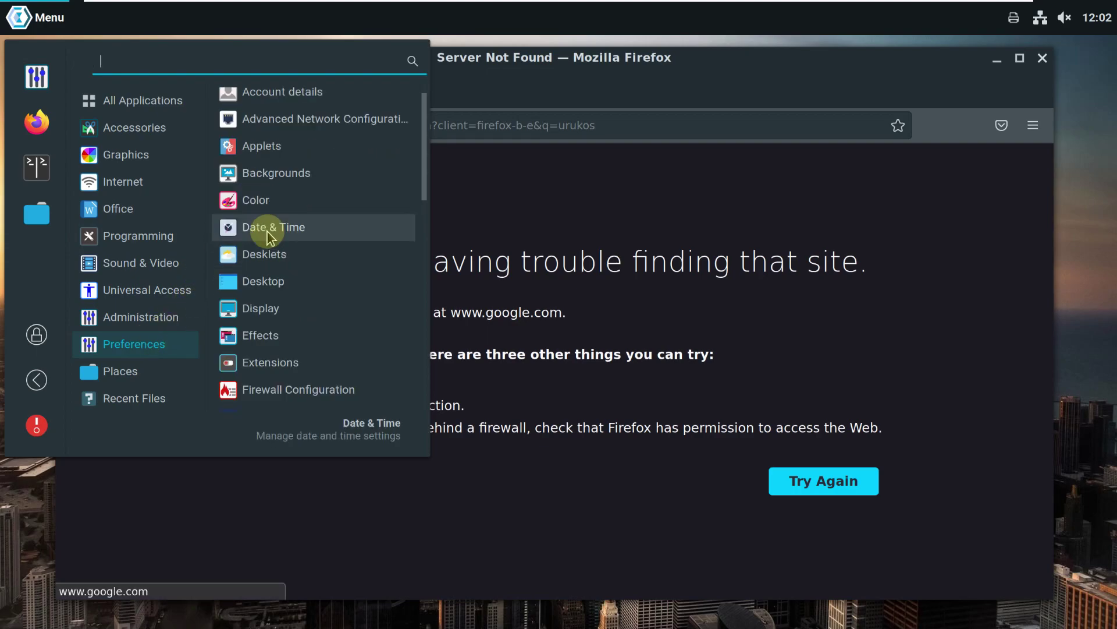
{"action": "scroll", "coordinate": [268, 234], "scroll_direction": "down", "scroll_amount": 5}
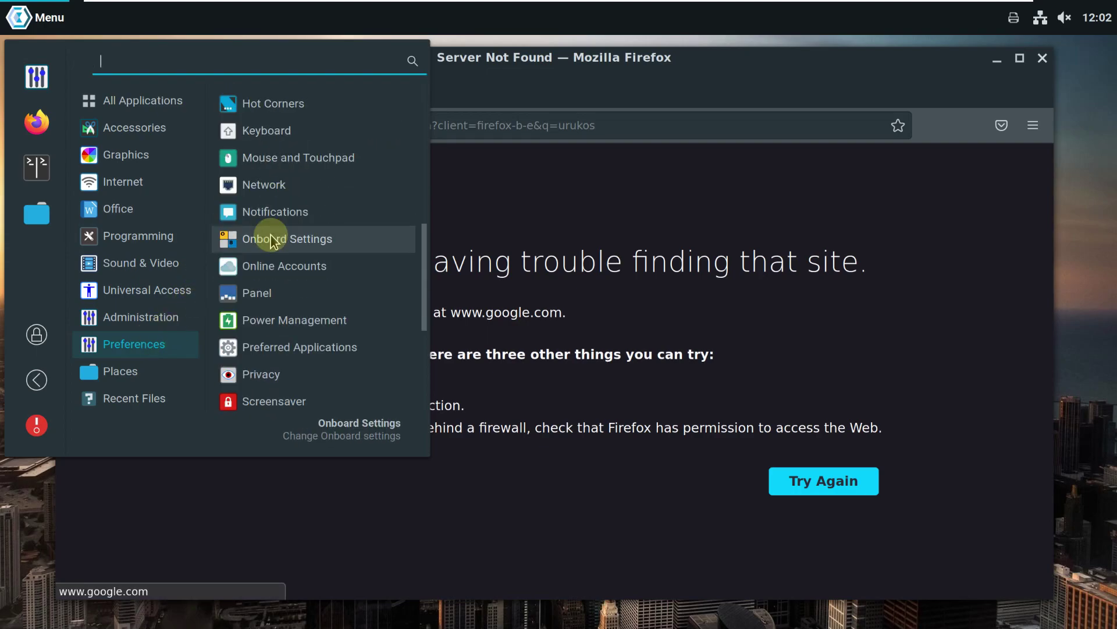
{"action": "scroll", "coordinate": [279, 119], "scroll_direction": "down", "scroll_amount": 5}
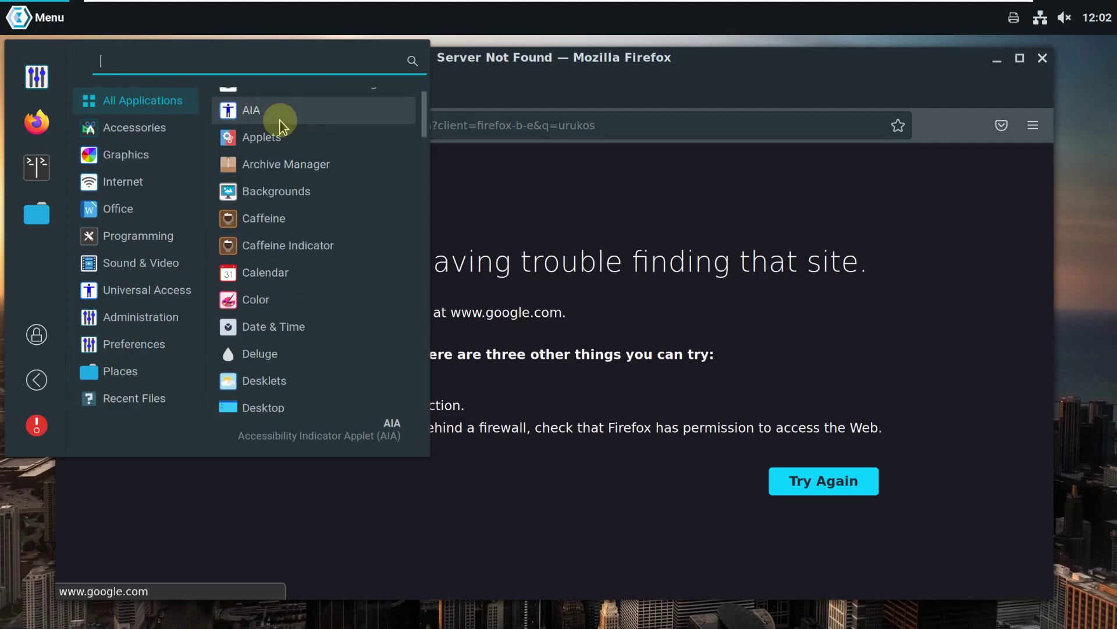
{"action": "scroll", "coordinate": [285, 314], "scroll_direction": "down", "scroll_amount": 7}
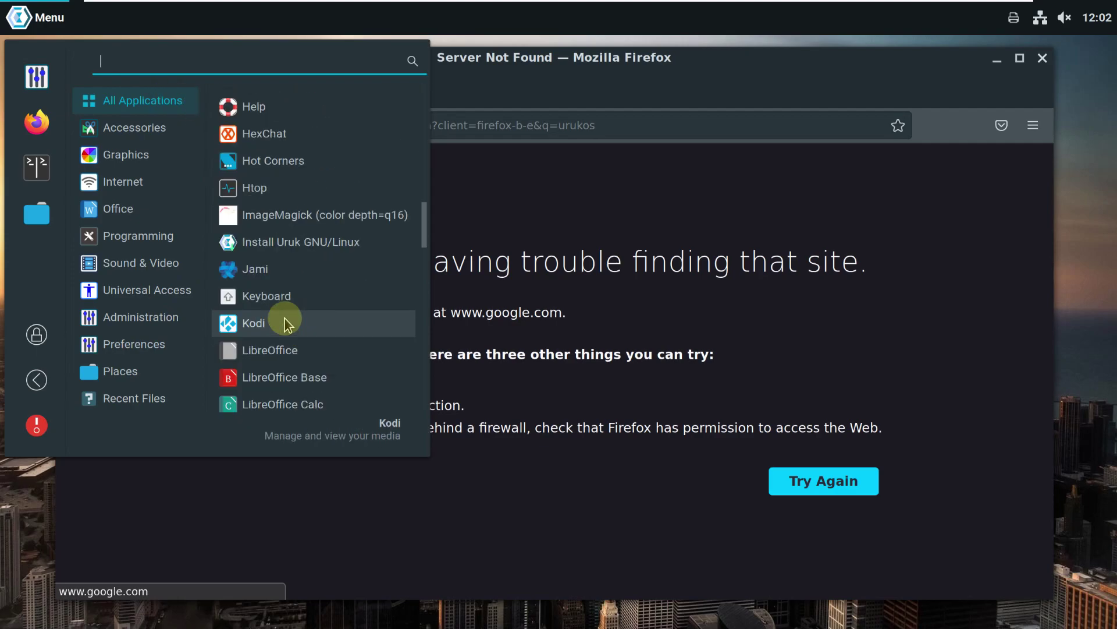
{"action": "scroll", "coordinate": [284, 319], "scroll_direction": "down", "scroll_amount": 2}
{"action": "scroll", "coordinate": [285, 315], "scroll_direction": "down", "scroll_amount": 4}
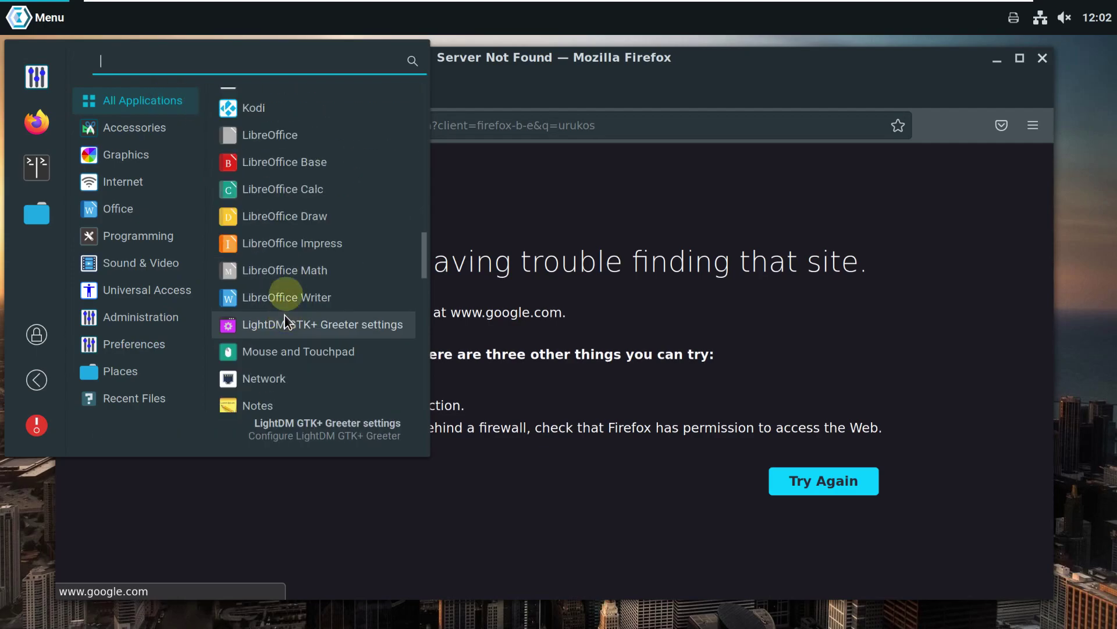
Step: Launch LibreOffice Calc, close the failed Firefox tab, and go to youtube.com/9to5linux in a fresh tab
{"action": "left_click", "coordinate": [310, 186]}
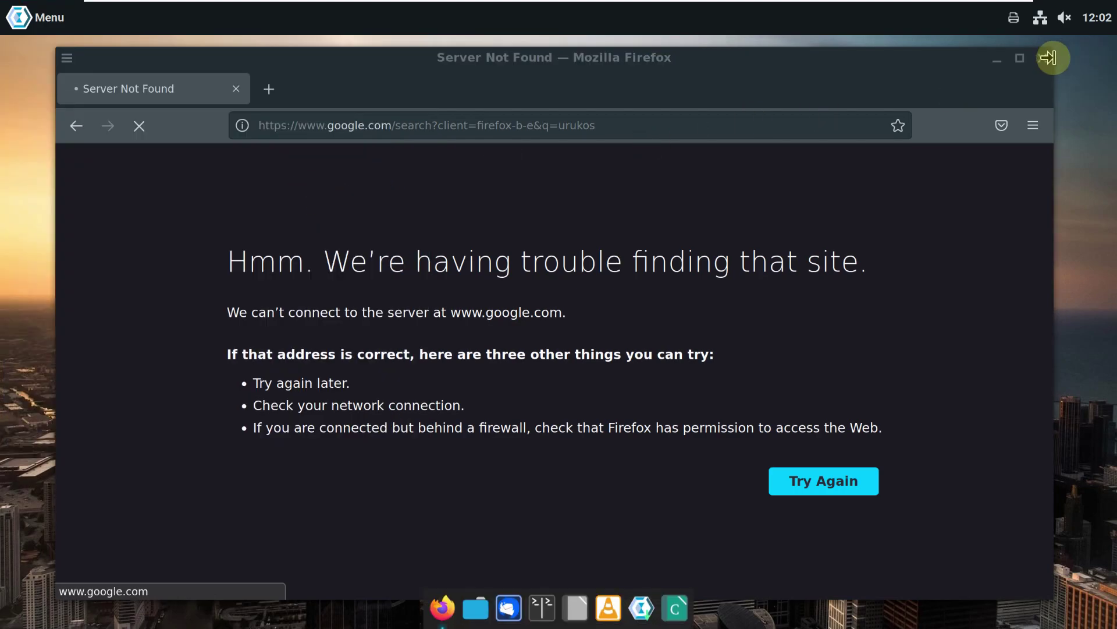
{"action": "left_click", "coordinate": [235, 91]}
{"action": "left_click", "coordinate": [236, 90]}
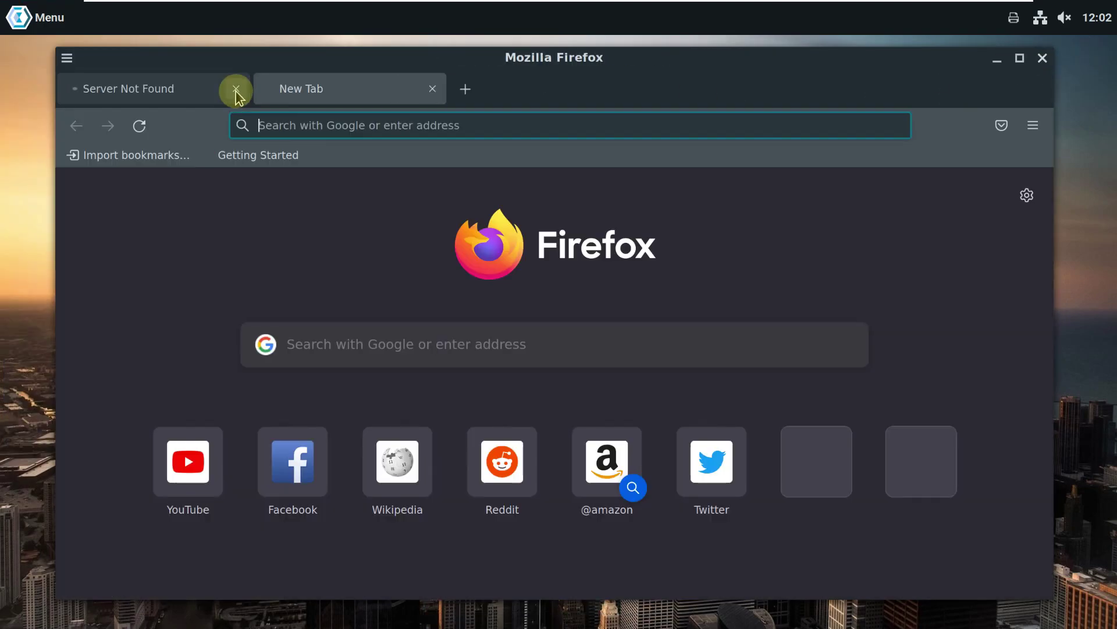
{"action": "left_click", "coordinate": [322, 134]}
{"action": "type", "text": "y"}
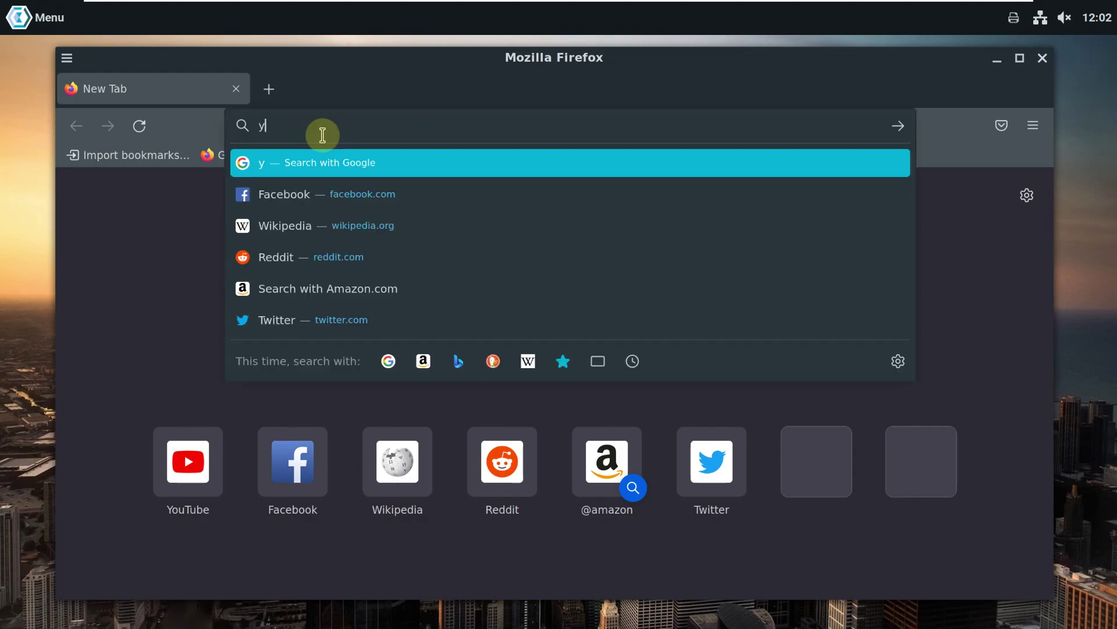
{"action": "type", "text": "outube."}
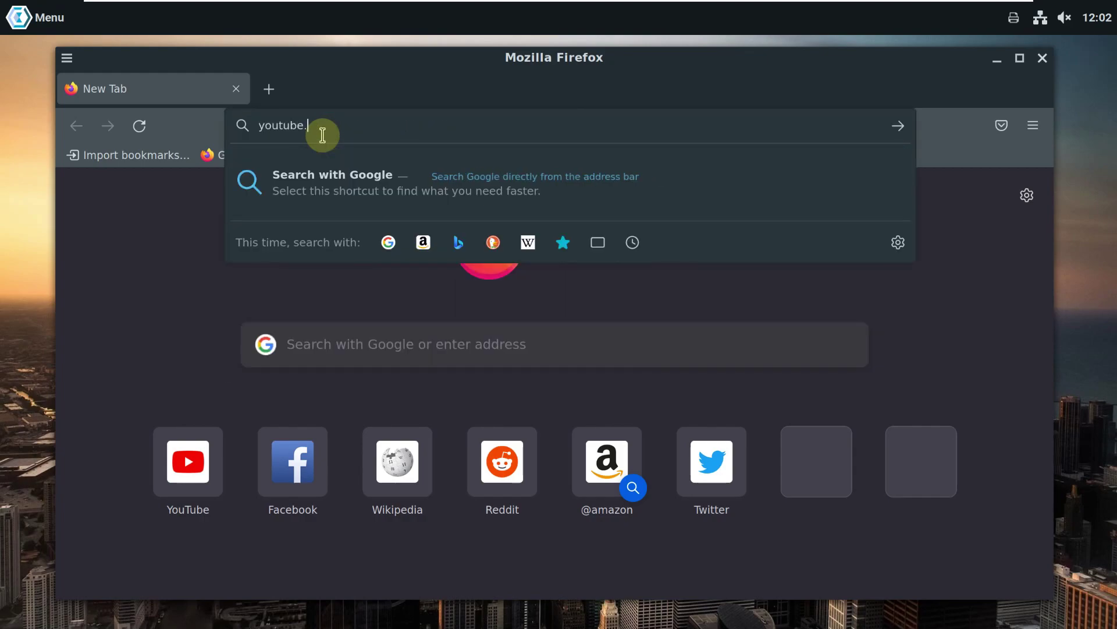
{"action": "type", "text": "com/"}
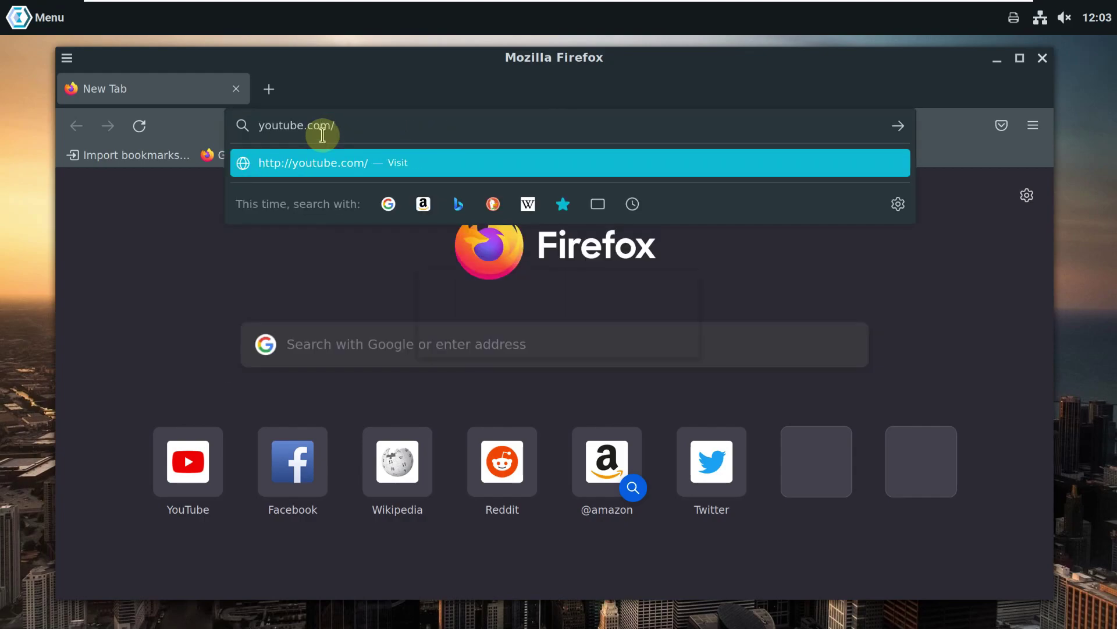
{"action": "type", "text": "9to5linux"}
{"action": "key", "text": "Return"}
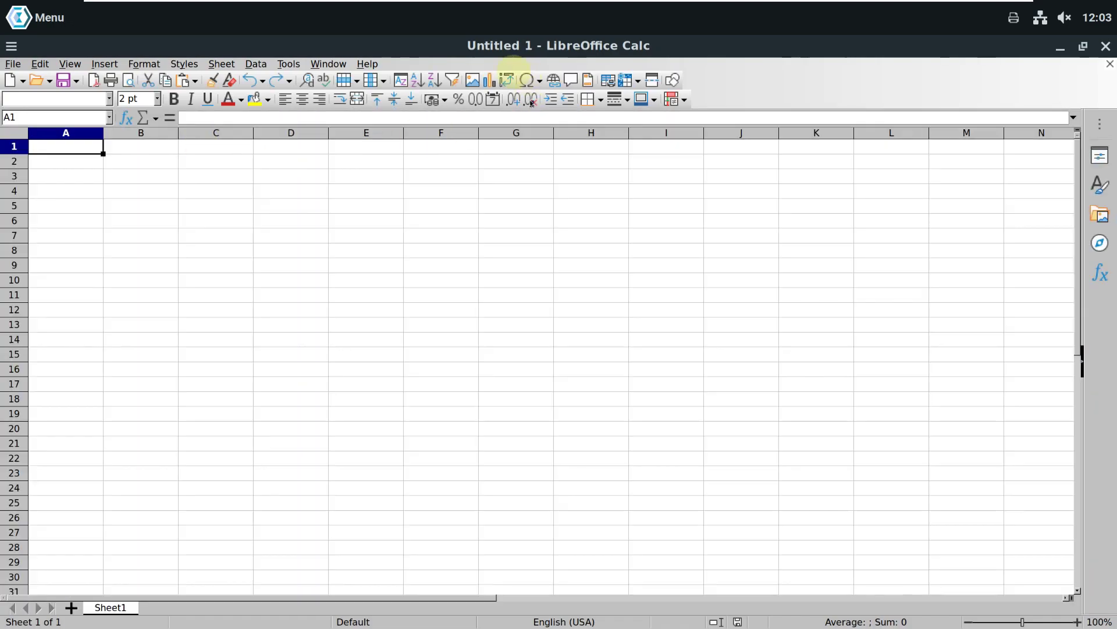
Step: Dismiss Calc's Tip of the Day, view the About LibreOffice version information, and close Calc
{"action": "left_click", "coordinate": [708, 283]}
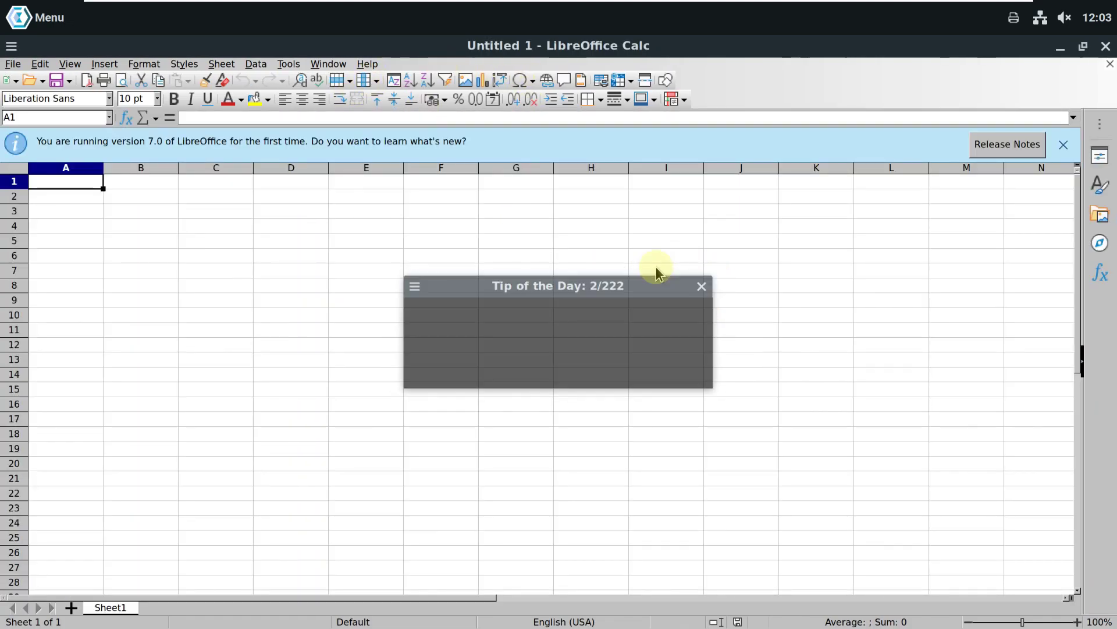
{"action": "left_click", "coordinate": [369, 65]}
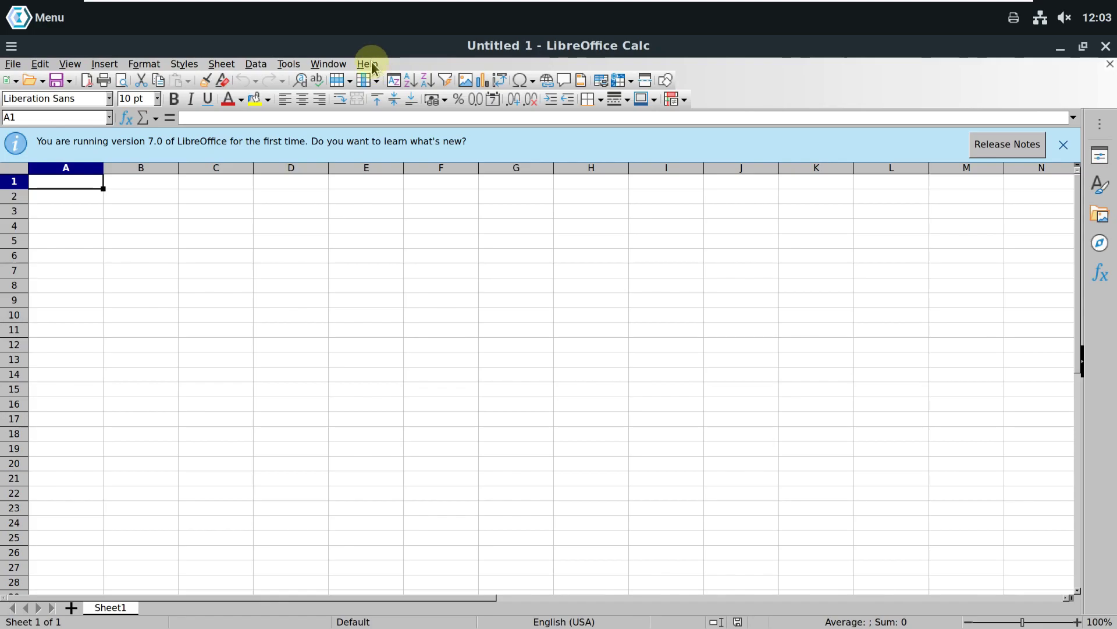
{"action": "left_click", "coordinate": [11, 46]}
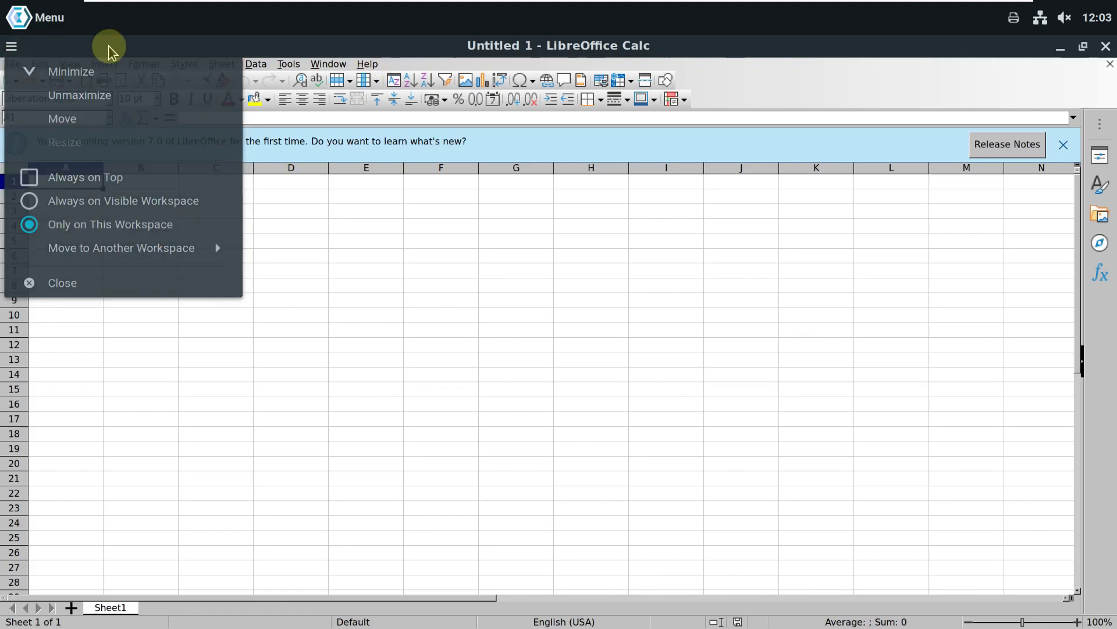
{"action": "left_click", "coordinate": [109, 52]}
{"action": "left_click", "coordinate": [365, 64]}
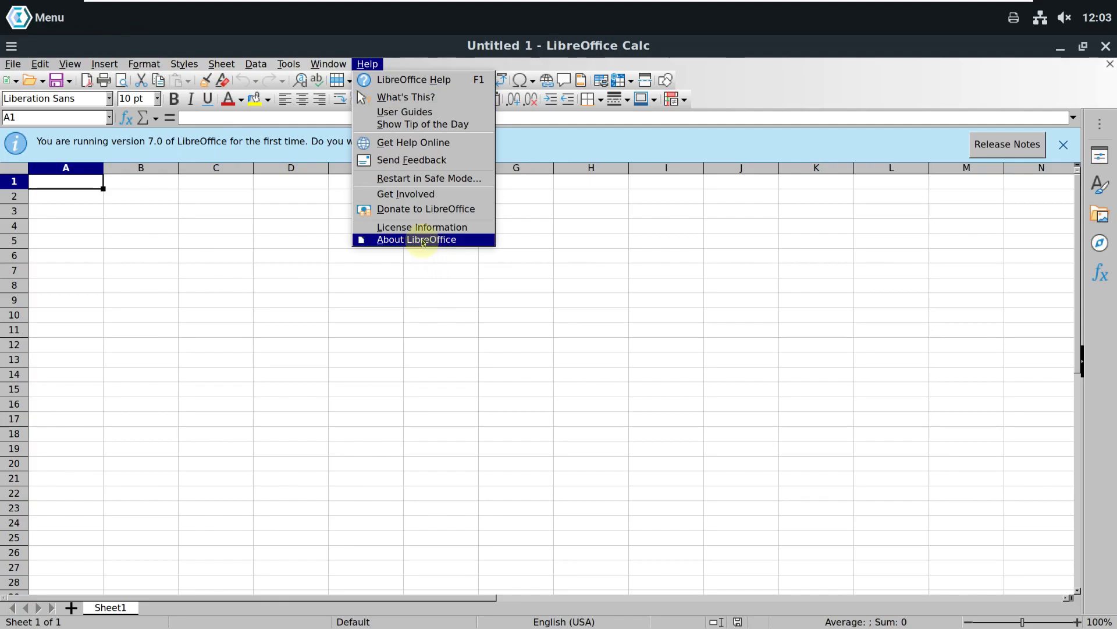
{"action": "left_click", "coordinate": [423, 240]}
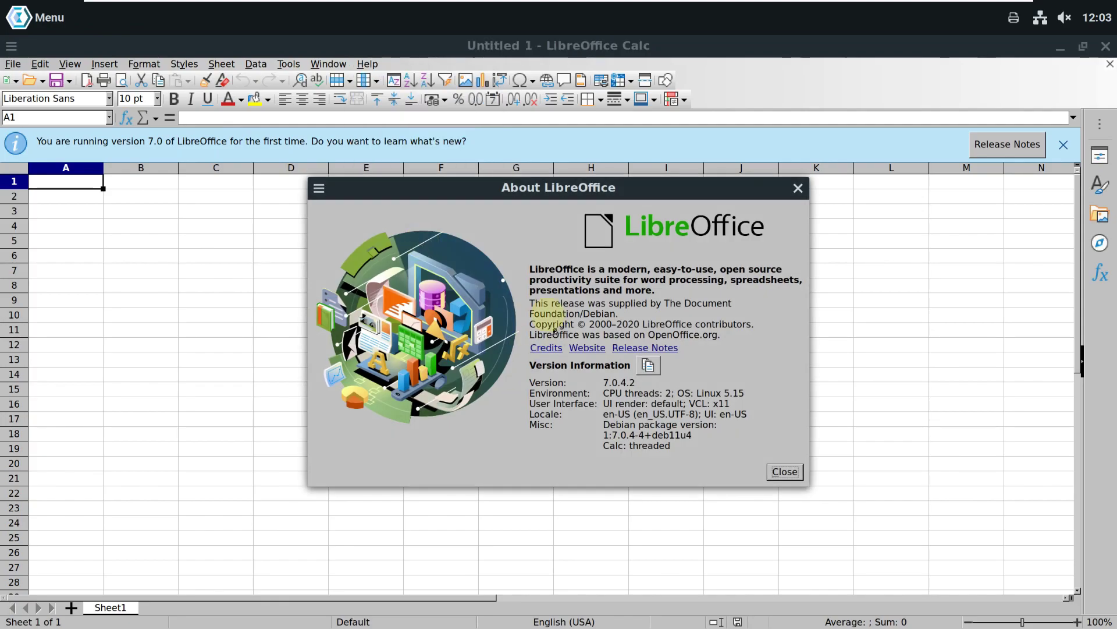
{"action": "left_click", "coordinate": [798, 187]}
{"action": "left_click", "coordinate": [1105, 46]}
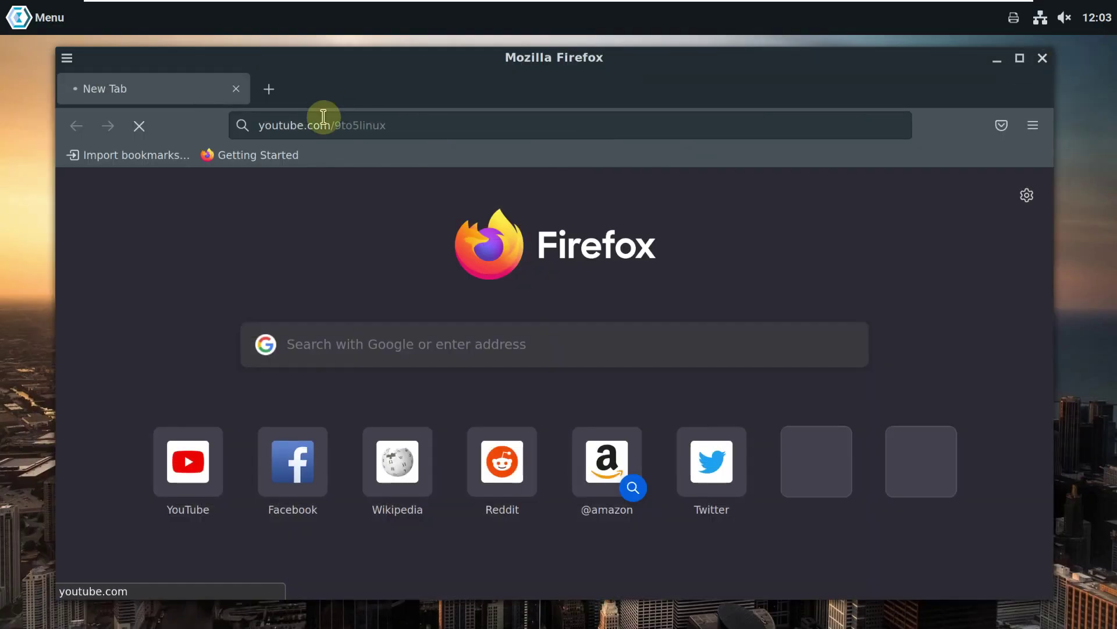
Step: Close Firefox's remaining tab and look through the full list of installed applications
{"action": "left_click", "coordinate": [244, 96]}
{"action": "left_click", "coordinate": [39, 23]}
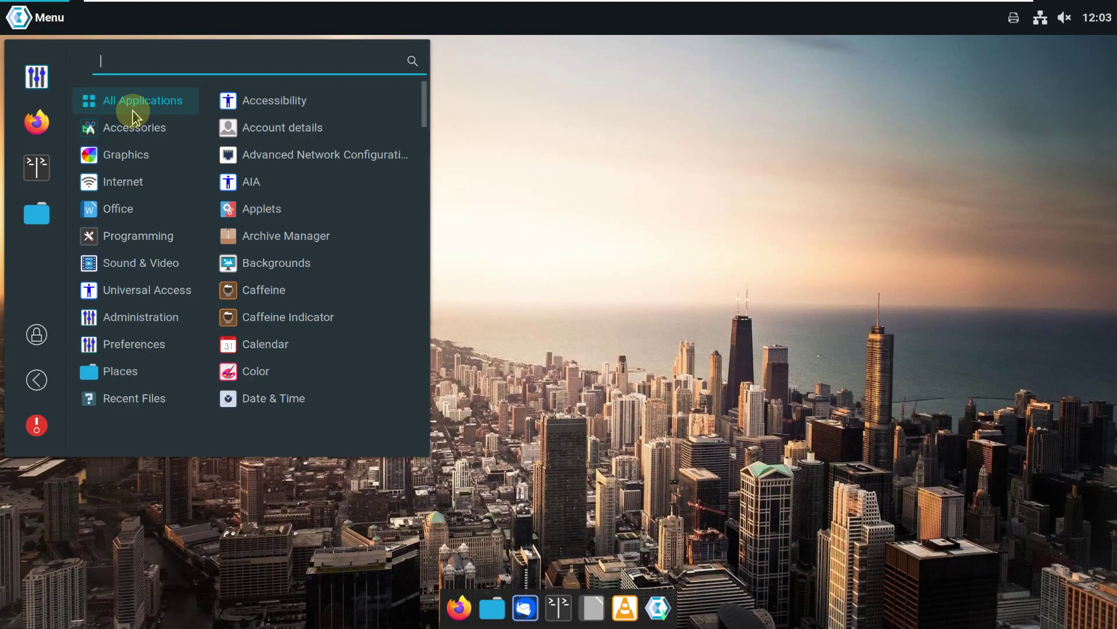
{"action": "scroll", "coordinate": [256, 262], "scroll_direction": "down", "scroll_amount": 5}
{"action": "scroll", "coordinate": [288, 315], "scroll_direction": "down", "scroll_amount": 6}
{"action": "scroll", "coordinate": [288, 317], "scroll_direction": "down", "scroll_amount": 5}
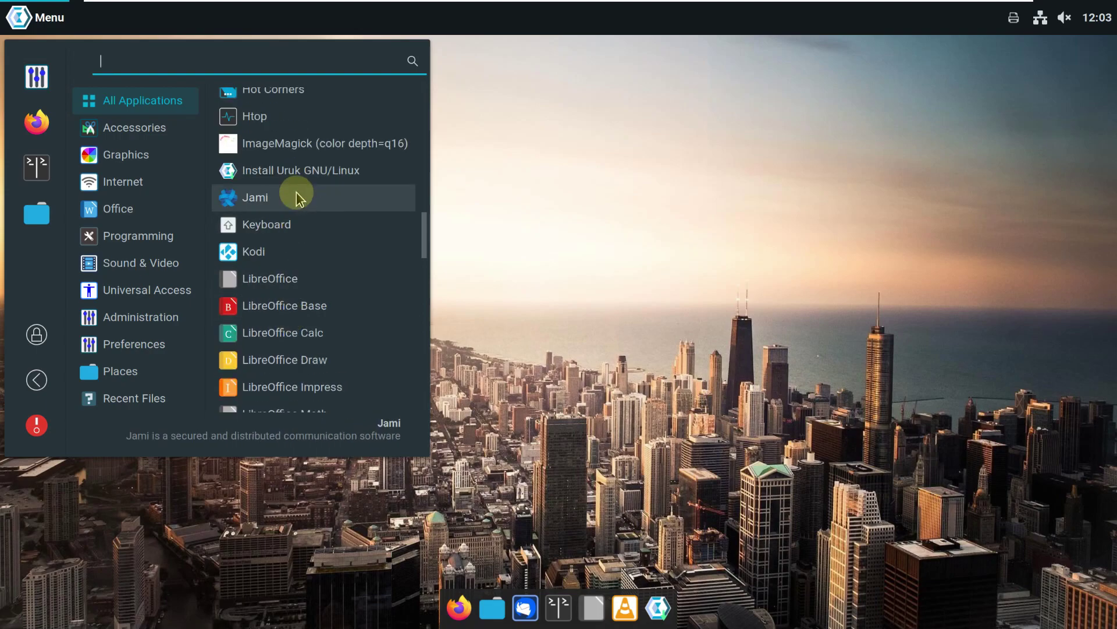
{"action": "scroll", "coordinate": [379, 445], "scroll_direction": "down", "scroll_amount": 12}
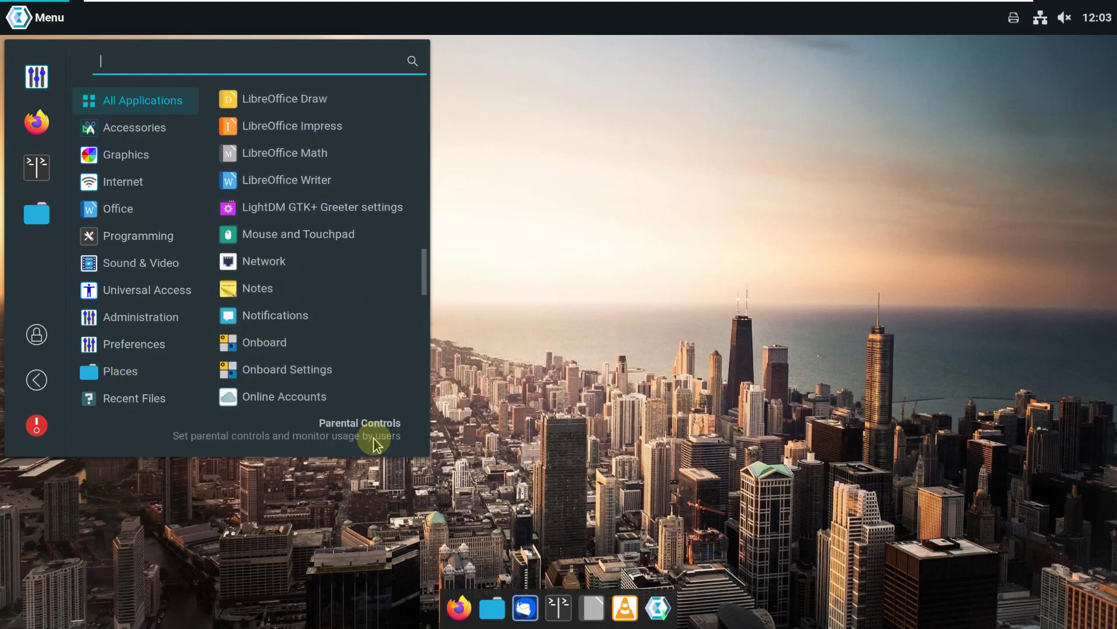
{"action": "scroll", "coordinate": [383, 439], "scroll_direction": "down", "scroll_amount": 10}
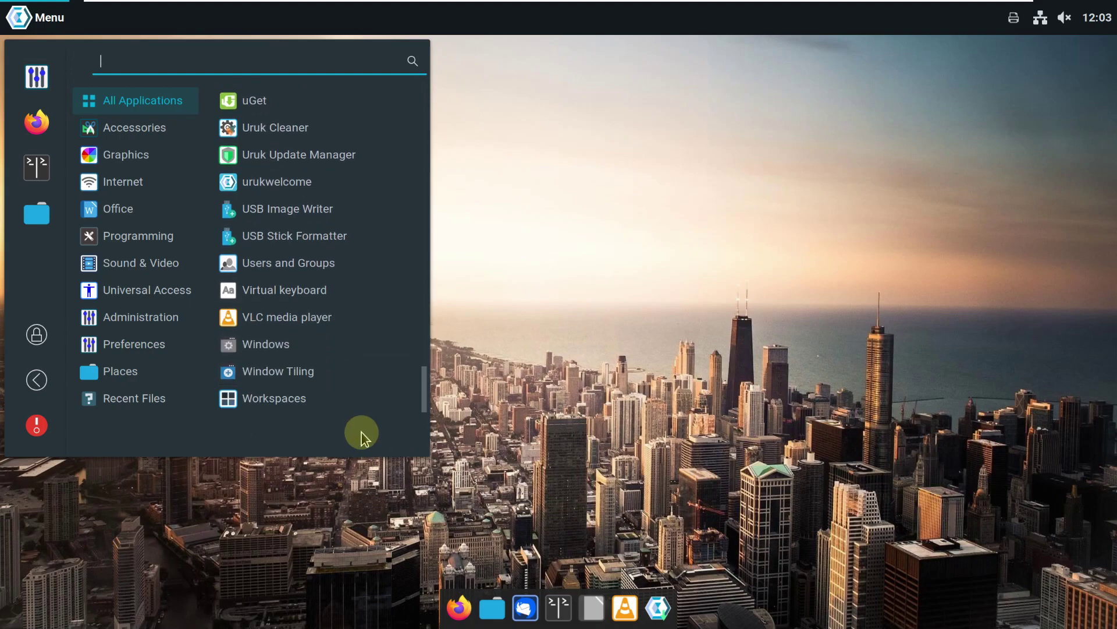
{"action": "scroll", "coordinate": [336, 385], "scroll_direction": "up", "scroll_amount": 6}
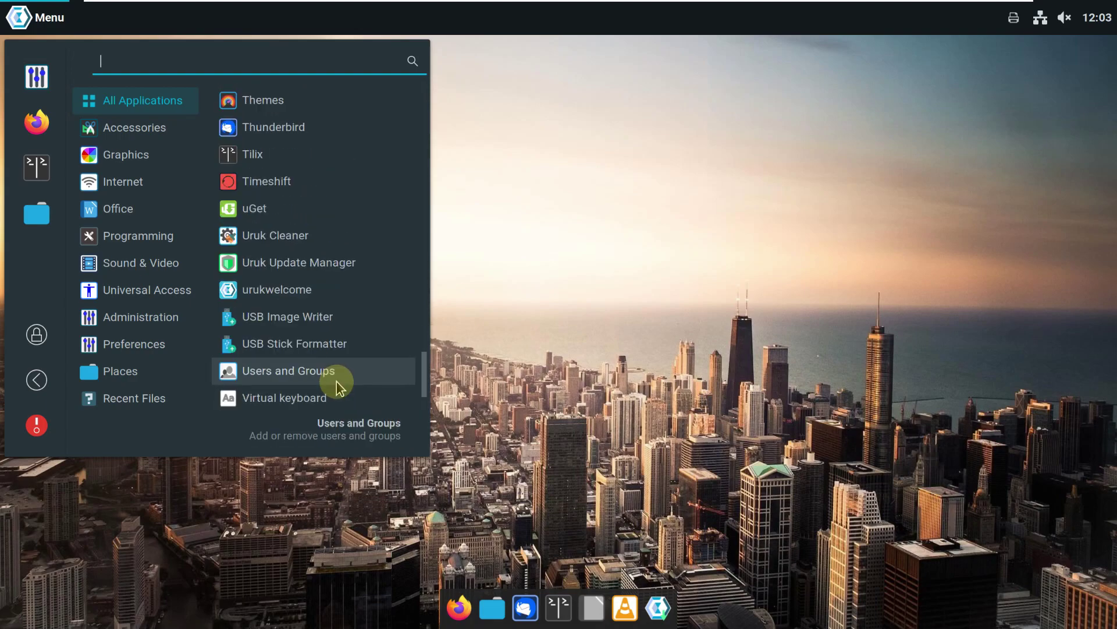
{"action": "scroll", "coordinate": [418, 111], "scroll_direction": "up", "scroll_amount": 5}
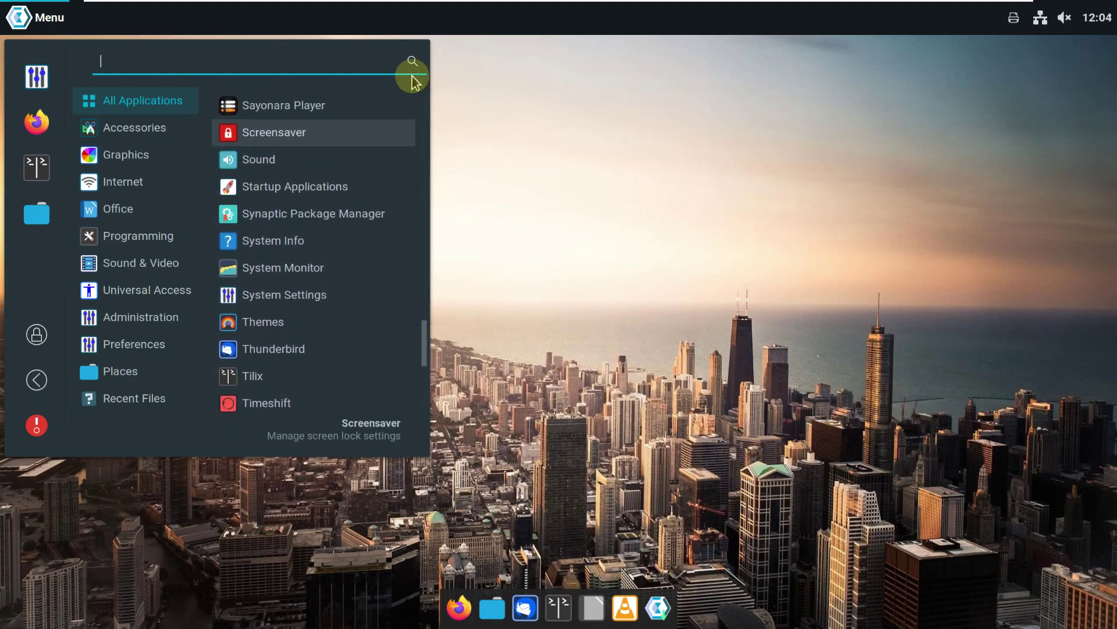
{"action": "scroll", "coordinate": [413, 85], "scroll_direction": "up", "scroll_amount": 5}
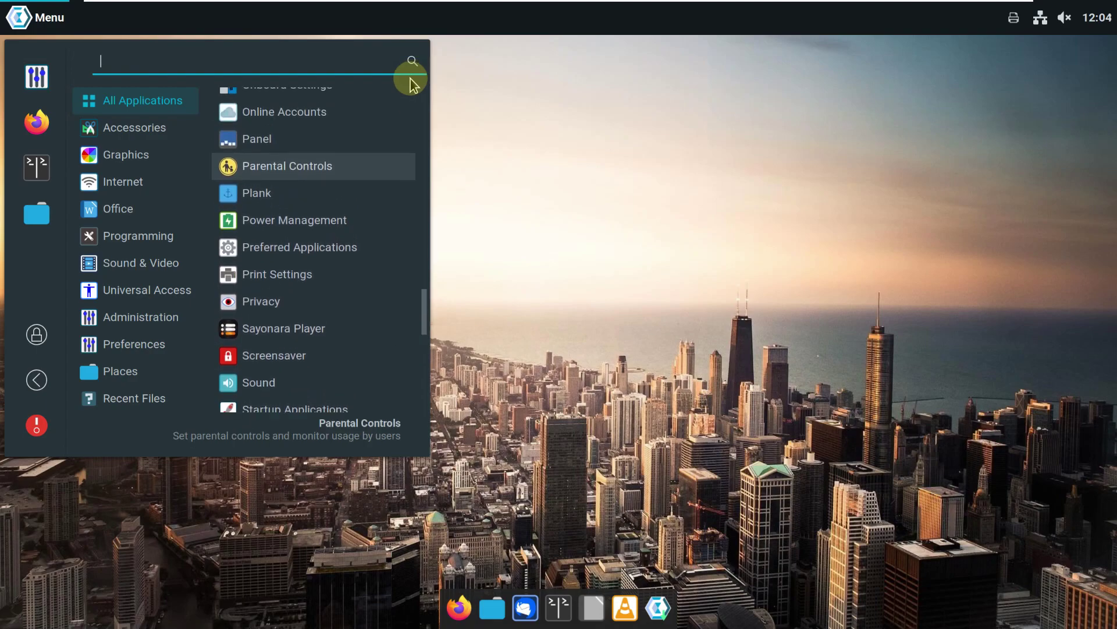
{"action": "scroll", "coordinate": [413, 85], "scroll_direction": "up", "scroll_amount": 5}
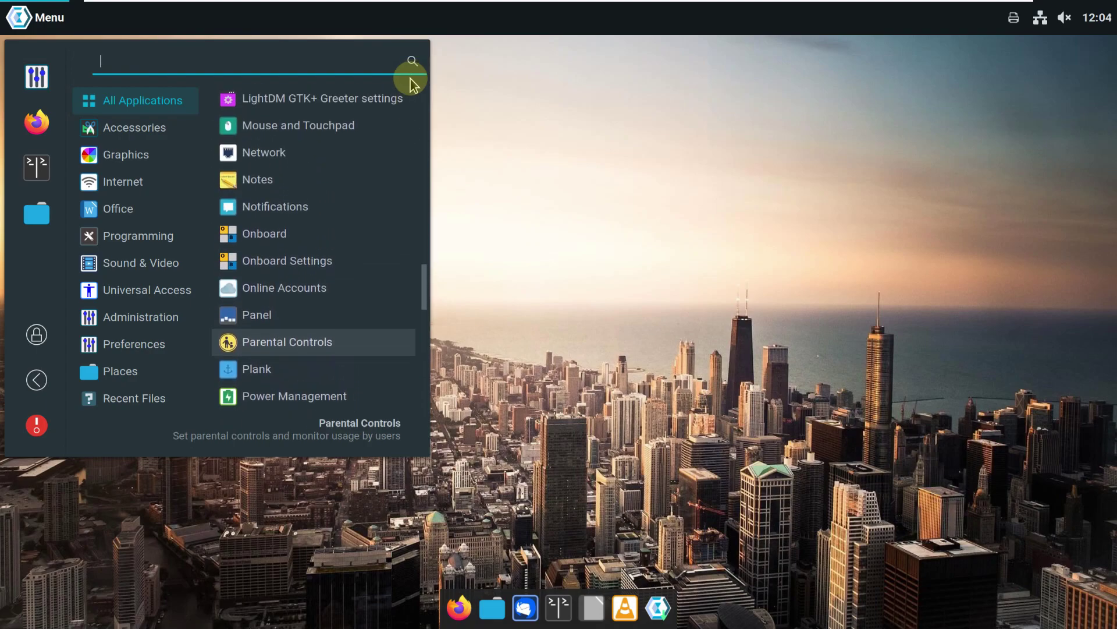
{"action": "scroll", "coordinate": [413, 84], "scroll_direction": "up", "scroll_amount": 5}
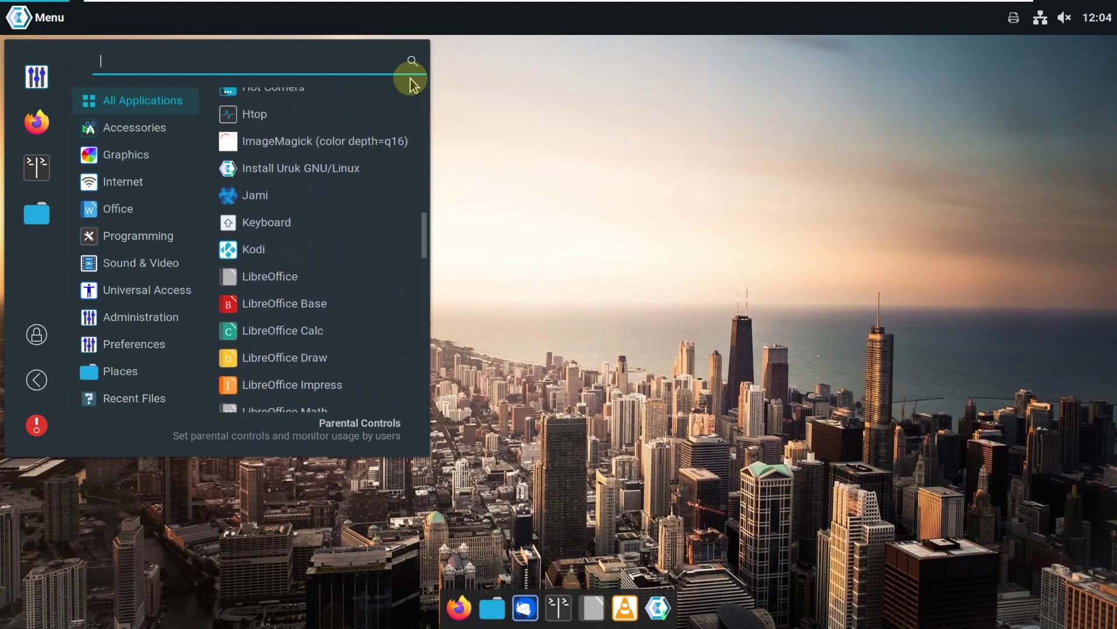
{"action": "key", "text": "Up"}
{"action": "key", "text": "Up"}
{"action": "key", "text": "Up"}
{"action": "key", "text": "Up"}
{"action": "key", "text": "Up"}
{"action": "key", "text": "Up"}
{"action": "key", "text": "Up"}
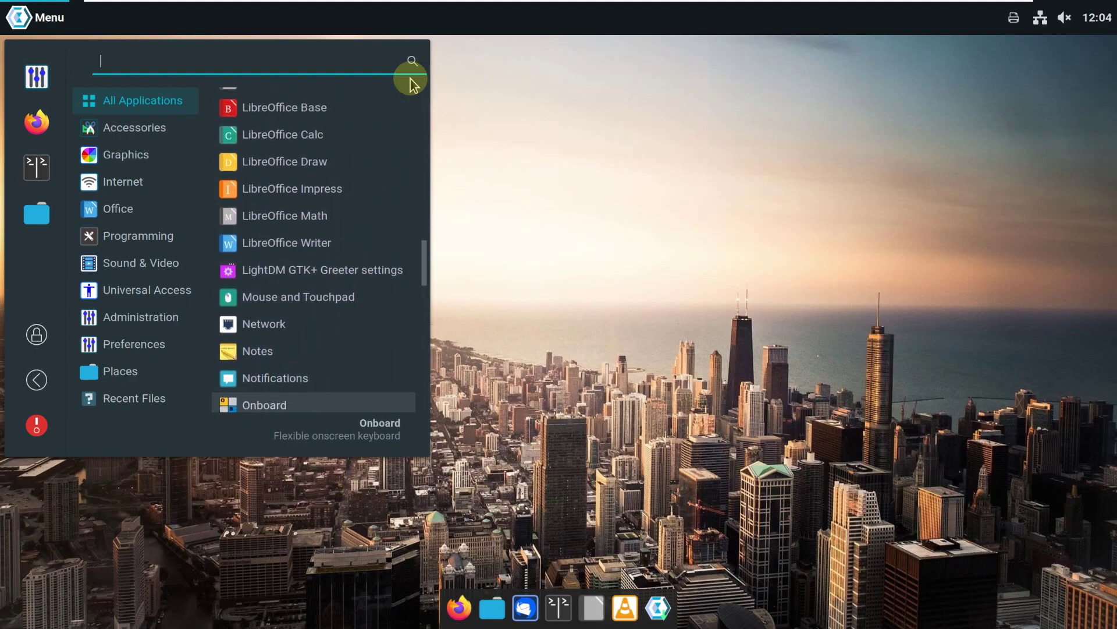
{"action": "key", "text": "Up"}
{"action": "key", "text": "Up"}
{"action": "key", "text": "Up"}
{"action": "key", "text": "Up"}
{"action": "key", "text": "Up"}
{"action": "key", "text": "Up"}
{"action": "key", "text": "Up"}
{"action": "key", "text": "Up"}
{"action": "key", "text": "Up"}
{"action": "key", "text": "Up"}
{"action": "key", "text": "Up"}
{"action": "key", "text": "Up"}
{"action": "key", "text": "Up"}
{"action": "key", "text": "Up"}
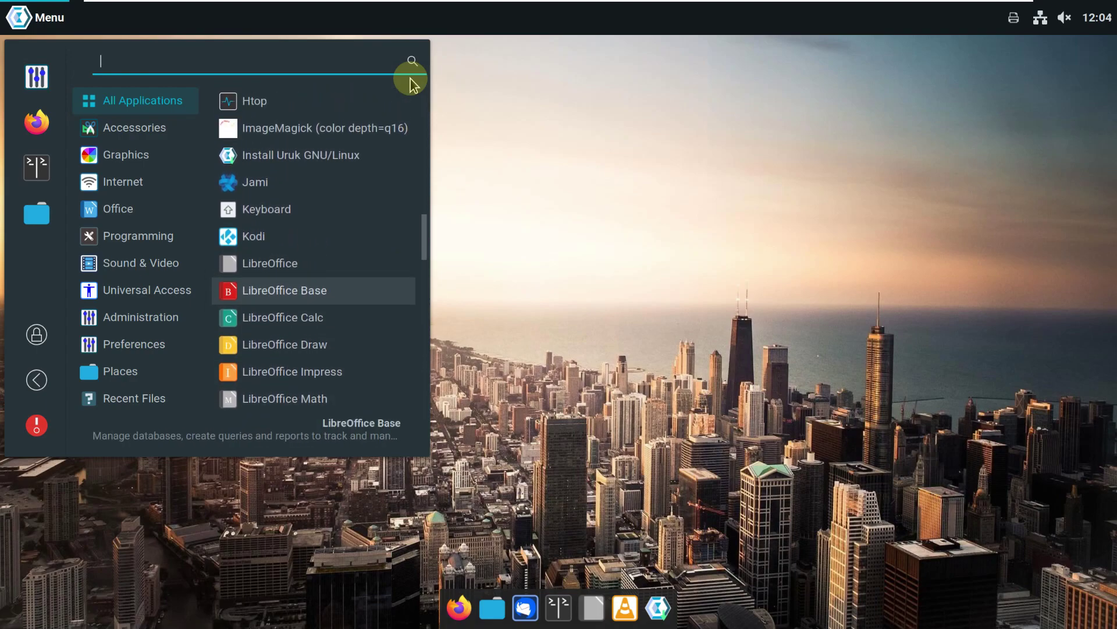
{"action": "key", "text": "Up"}
{"action": "key", "text": "Up"}
{"action": "key", "text": "Up"}
{"action": "key", "text": "Up"}
{"action": "key", "text": "Up"}
{"action": "key", "text": "Up"}
{"action": "key", "text": "Up"}
{"action": "key", "text": "Up"}
{"action": "key", "text": "Up"}
{"action": "key", "text": "Up"}
{"action": "key", "text": "Up"}
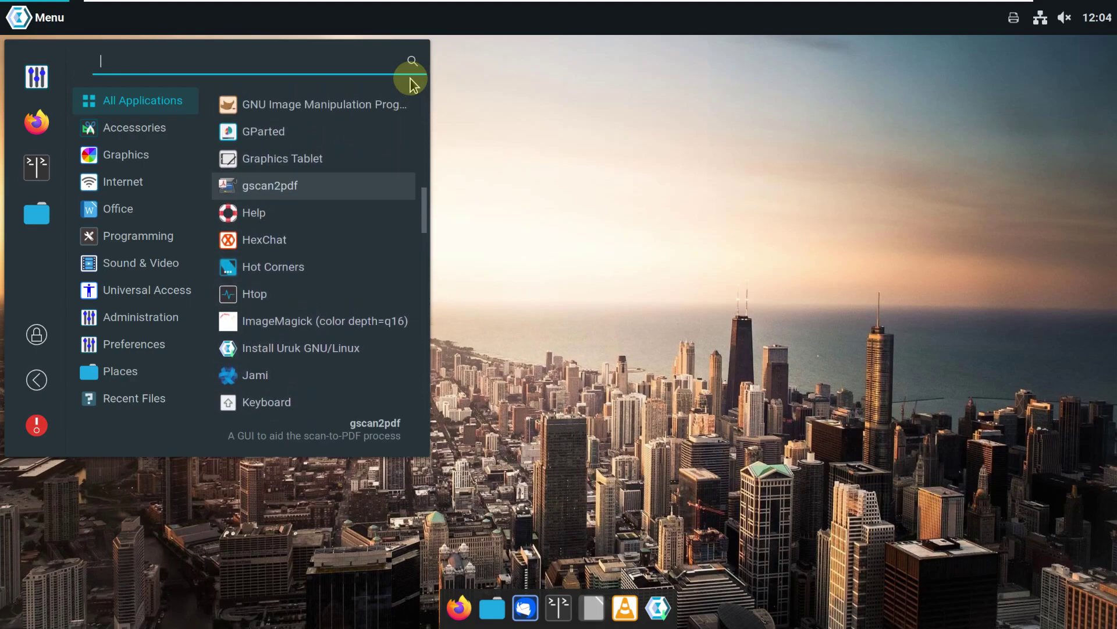
{"action": "key", "text": "Up"}
{"action": "key", "text": "Up"}
{"action": "key", "text": "Up"}
{"action": "key", "text": "Up"}
{"action": "key", "text": "Up"}
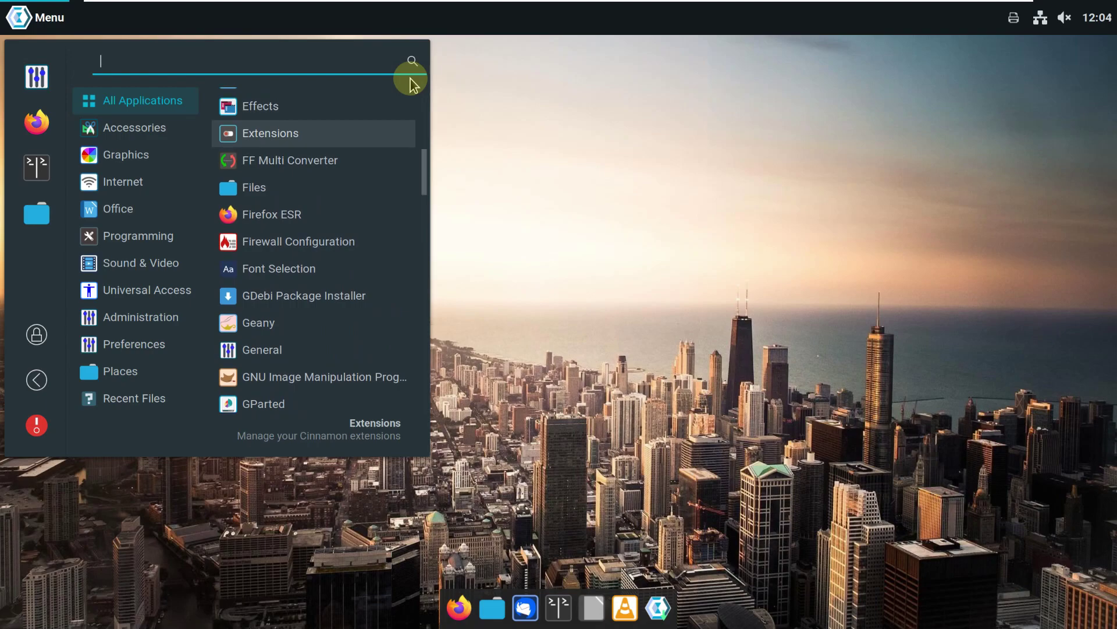
{"action": "key", "text": "Home"}
{"action": "key", "text": "Up"}
{"action": "key", "text": "Up"}
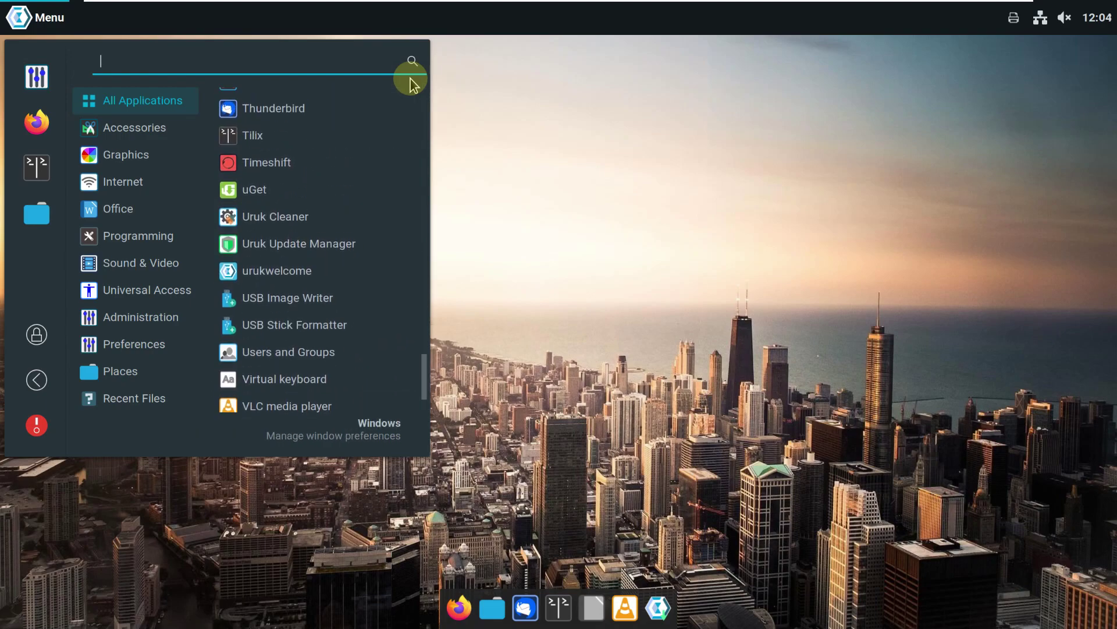
{"action": "left_click", "coordinate": [599, 257]}
Step: Launch urukwelcome from the Preferences category, view the Uruk GNU/Linux welcome window, and close it
{"action": "left_click", "coordinate": [16, 7]}
{"action": "mouse_move", "coordinate": [148, 349]}
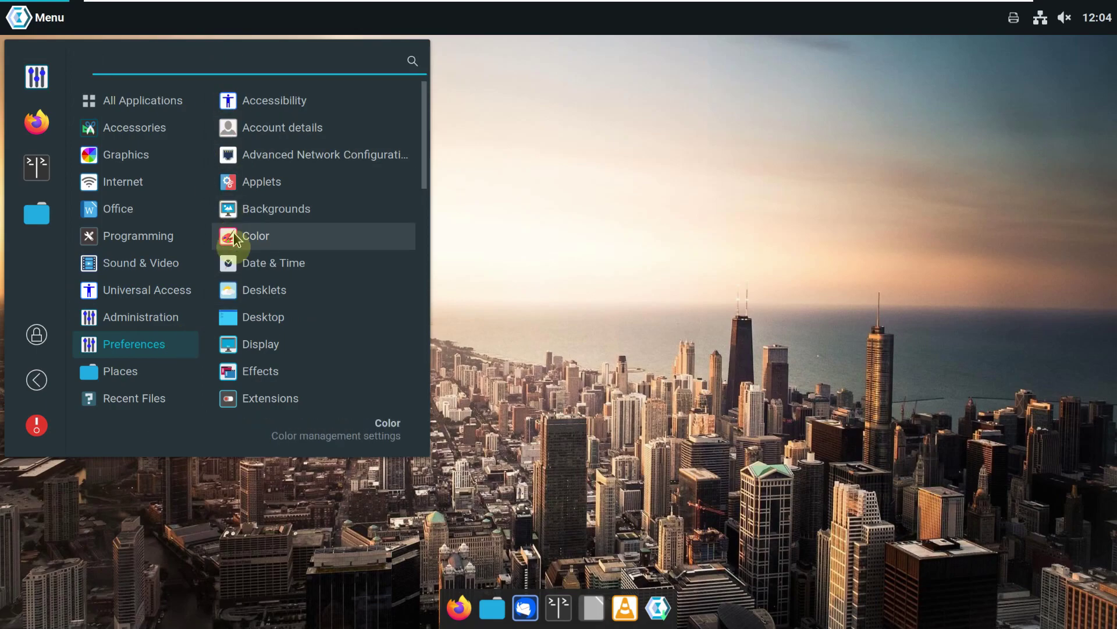
{"action": "scroll", "coordinate": [239, 309], "scroll_direction": "down", "scroll_amount": 6}
{"action": "scroll", "coordinate": [242, 311], "scroll_direction": "down", "scroll_amount": 5}
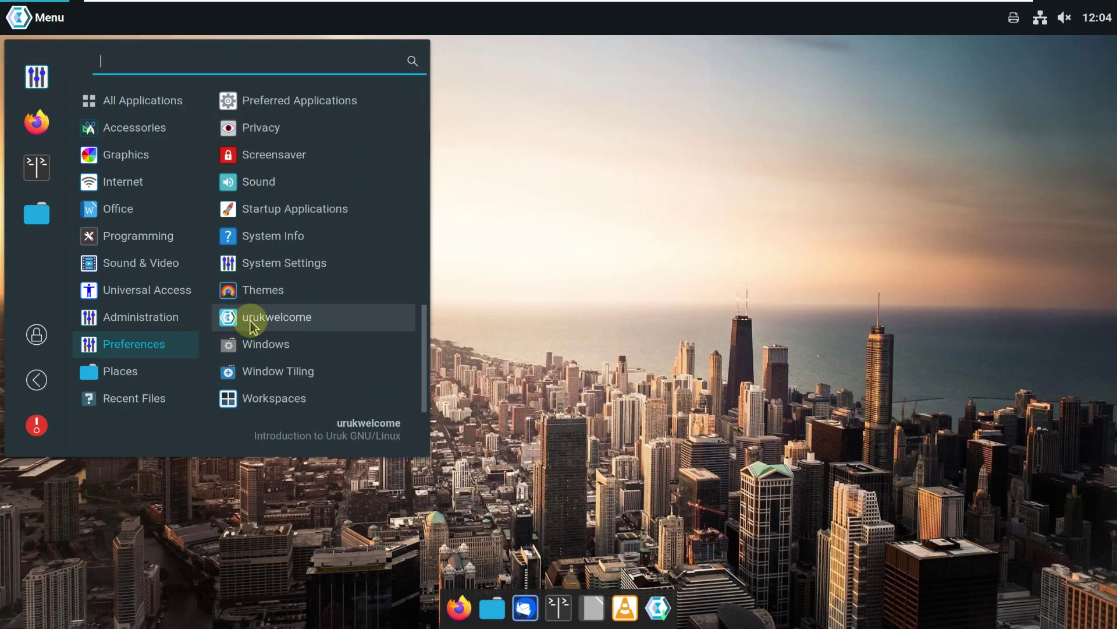
{"action": "left_click", "coordinate": [254, 320]}
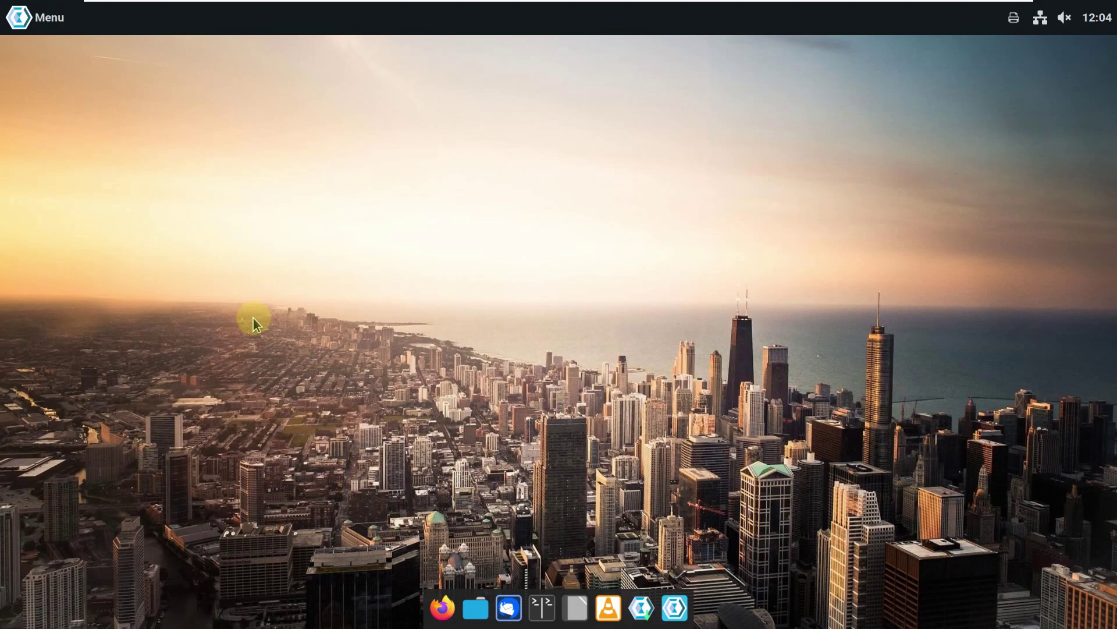
{"action": "left_click", "coordinate": [47, 19]}
{"action": "left_click", "coordinate": [578, 96]}
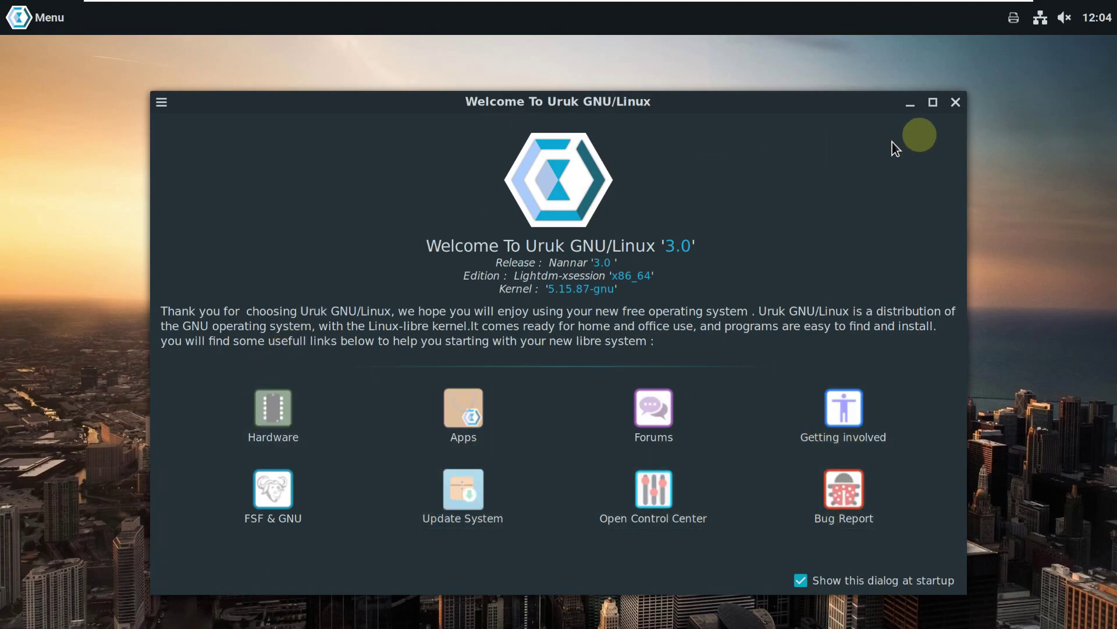
{"action": "left_click", "coordinate": [955, 103]}
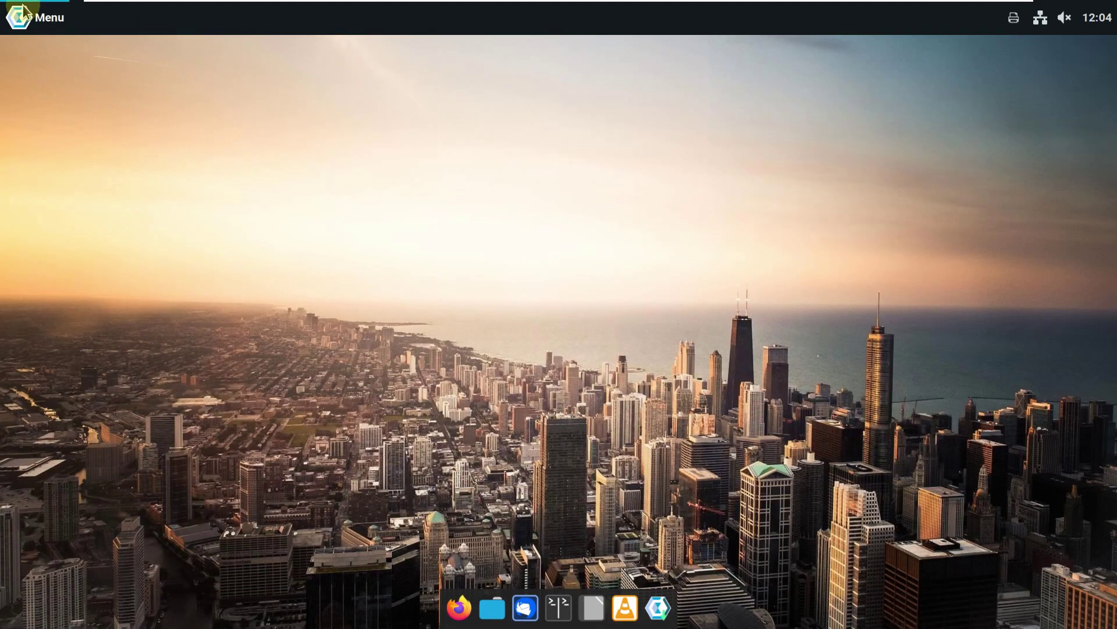
Step: Open System Monitor from the application list, check the CPU, memory and network resources, and close it
{"action": "left_click", "coordinate": [23, 11]}
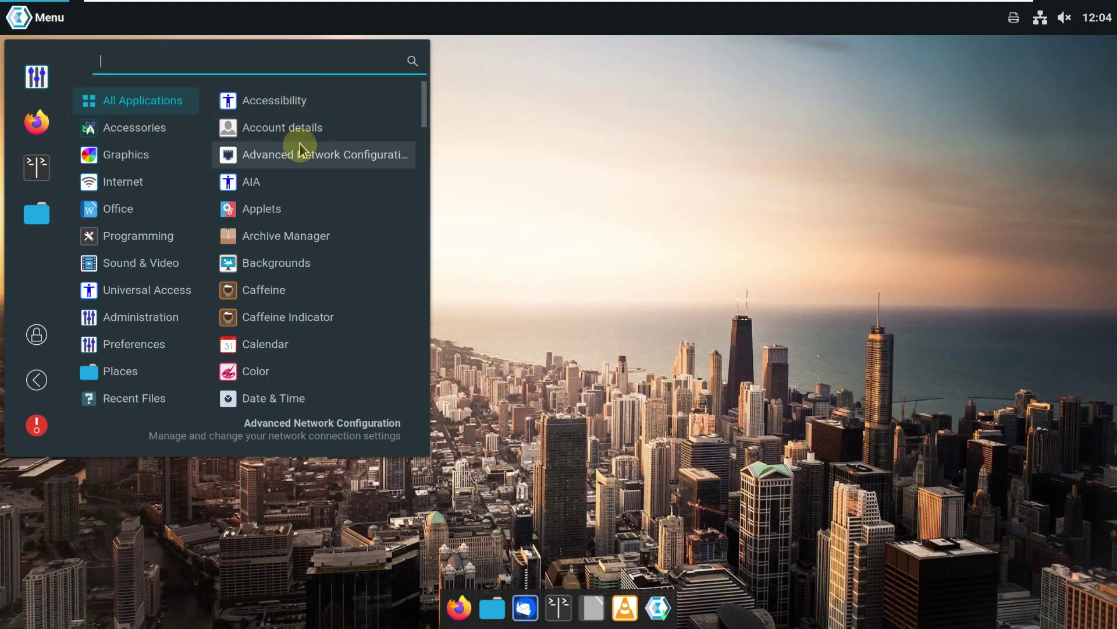
{"action": "left_click_drag", "start_coordinate": [421, 106], "coordinate": [424, 411]}
{"action": "scroll", "coordinate": [332, 282], "scroll_direction": "up", "scroll_amount": 4}
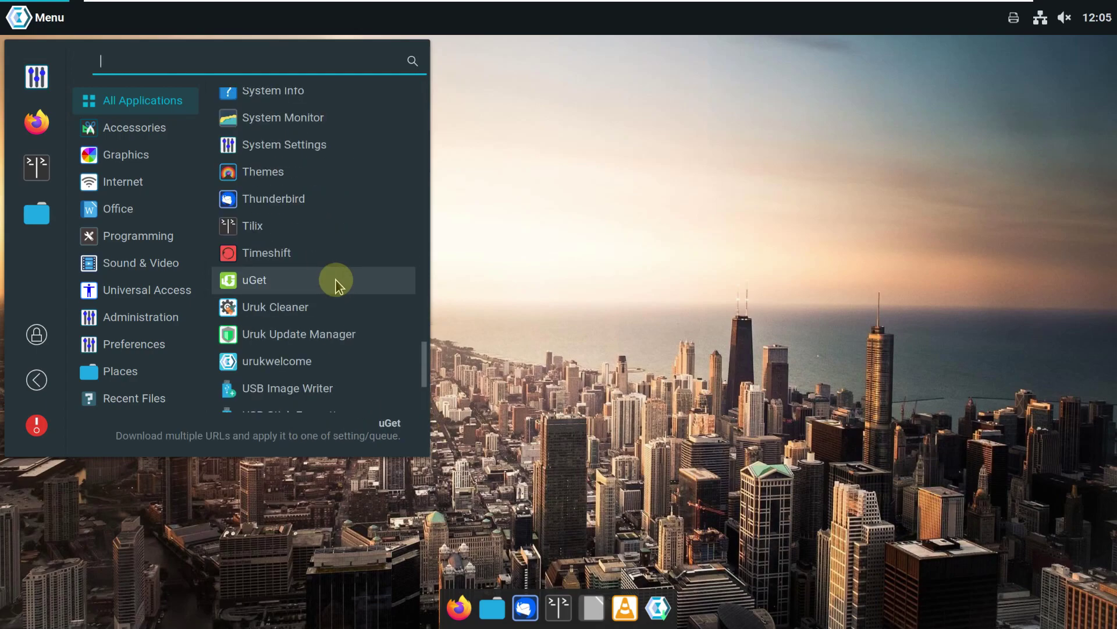
{"action": "left_click", "coordinate": [327, 156]}
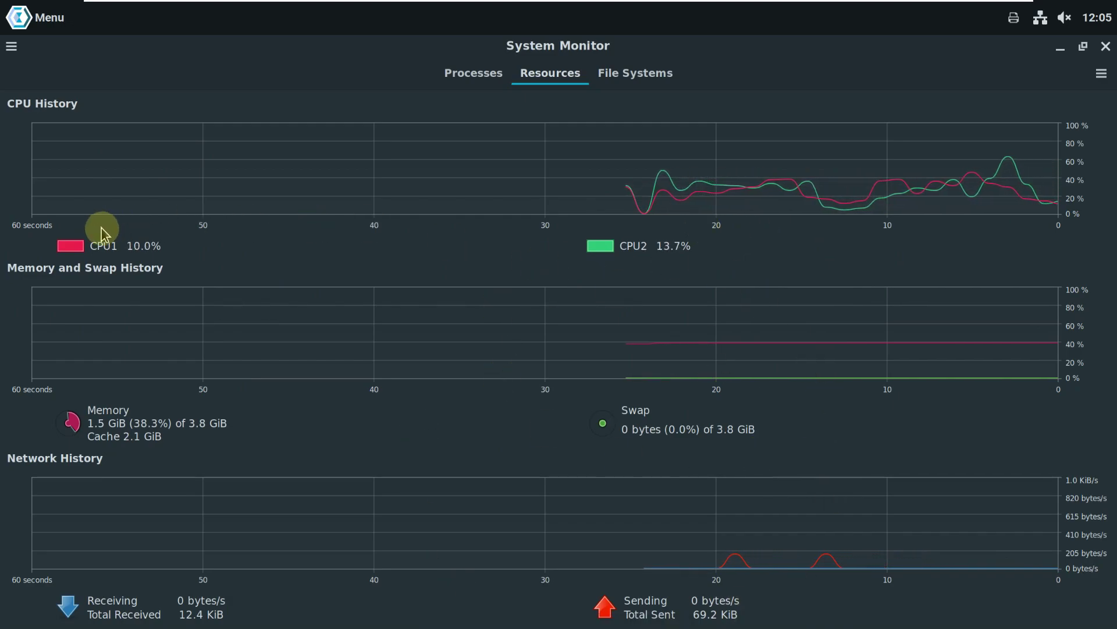
{"action": "left_click", "coordinate": [1104, 48]}
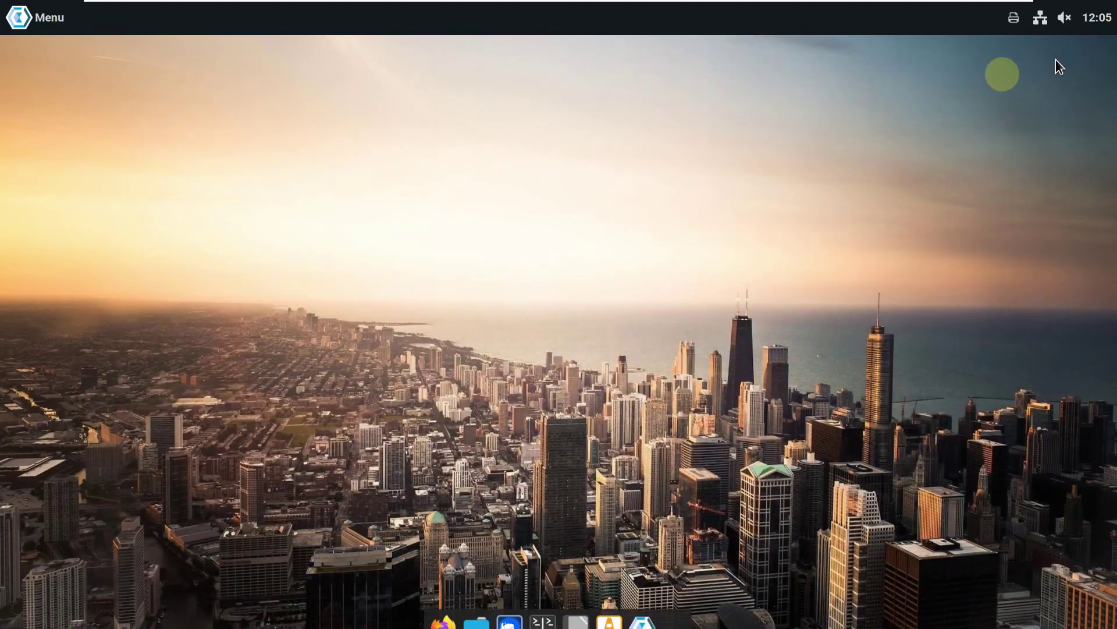
Step: Search the applications for "in", open System Info to read the system details, and close it
{"action": "left_click", "coordinate": [43, 23]}
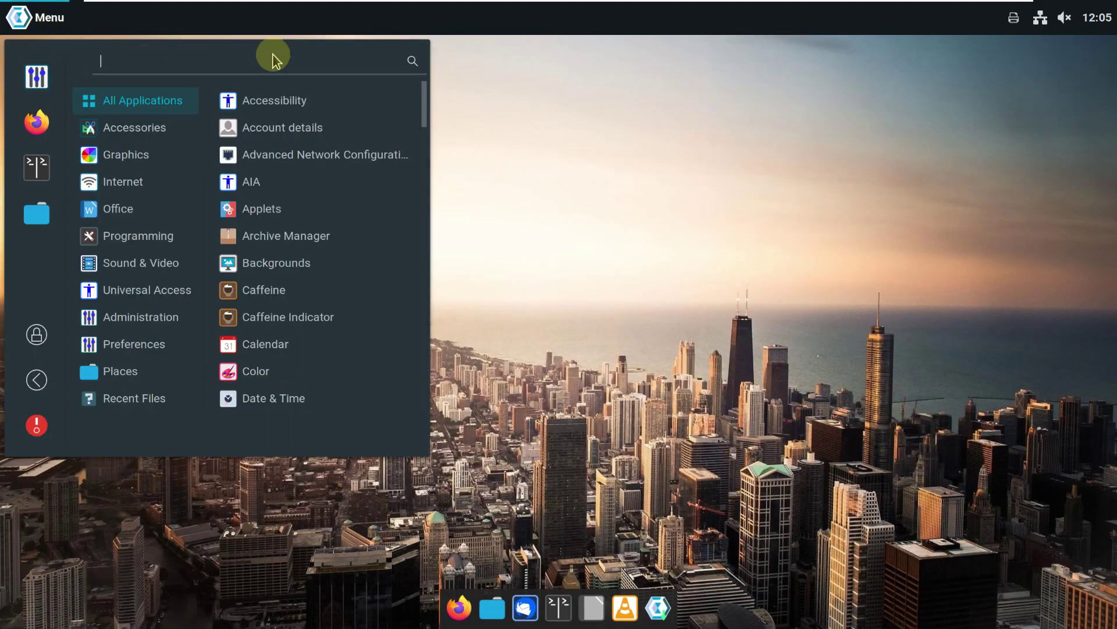
{"action": "type", "text": "in"}
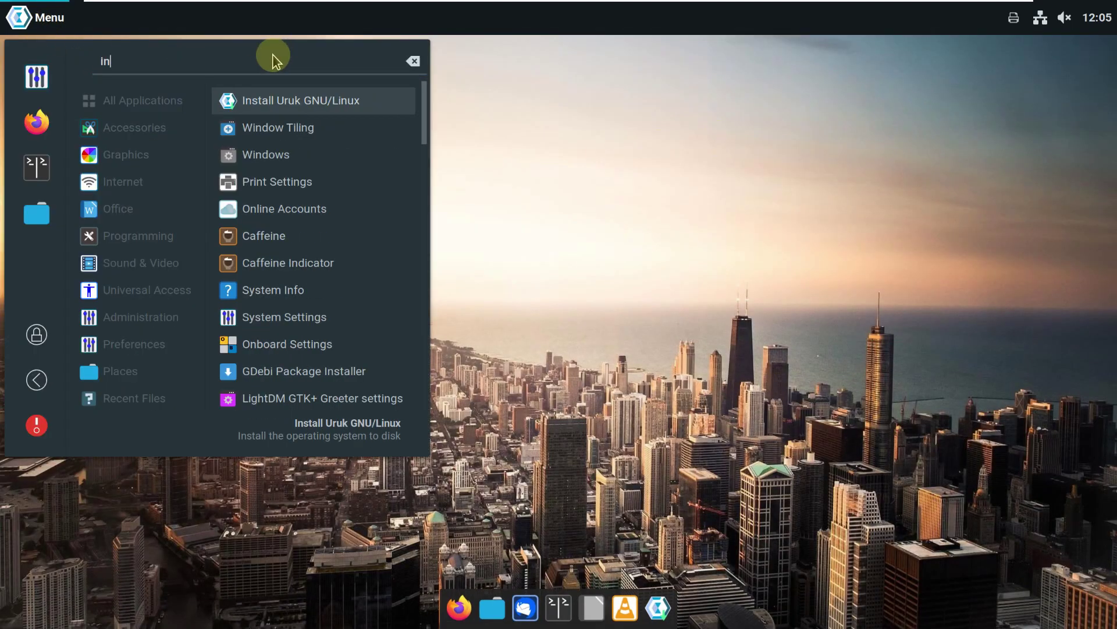
{"action": "left_click", "coordinate": [302, 290]}
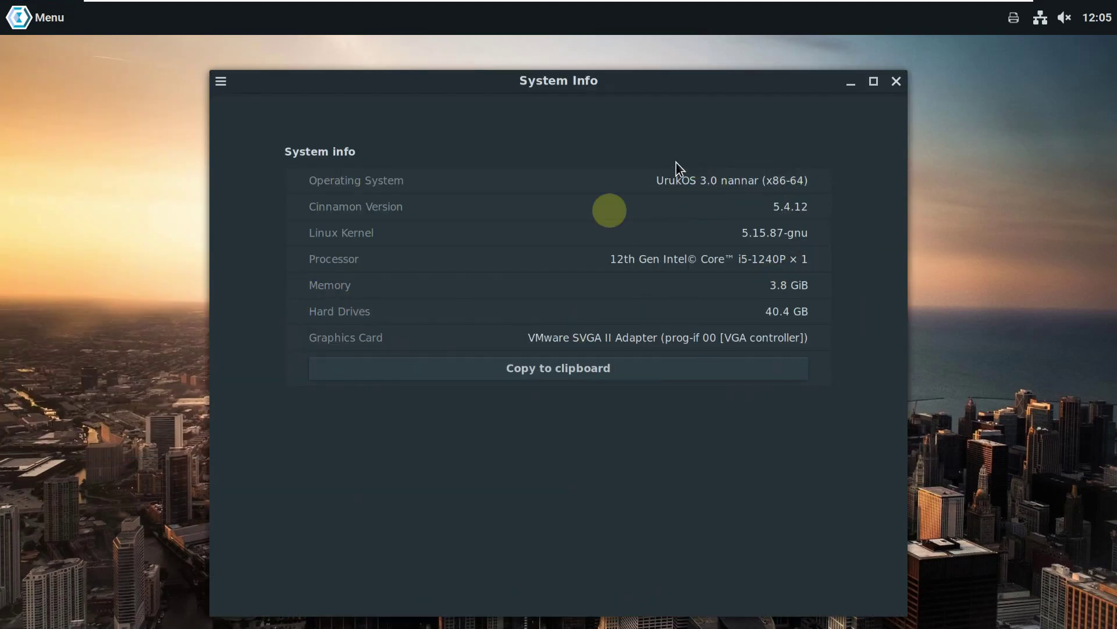
{"action": "left_click", "coordinate": [897, 83]}
Step: Power off the live system
{"action": "left_click", "coordinate": [41, 20]}
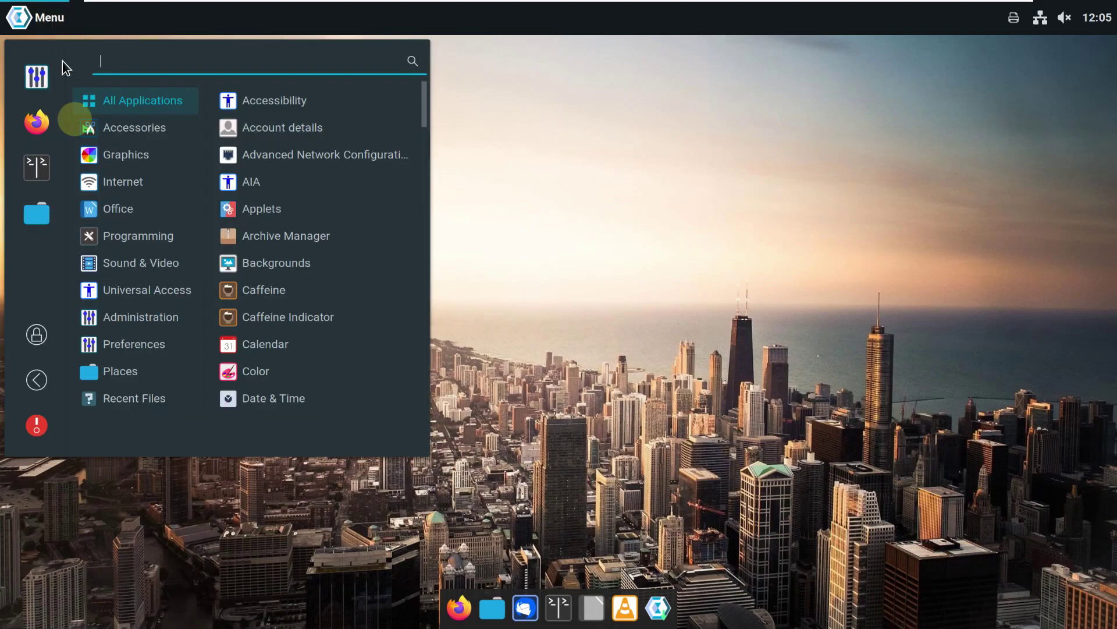
{"action": "left_click", "coordinate": [35, 425]}
{"action": "left_click", "coordinate": [648, 371]}
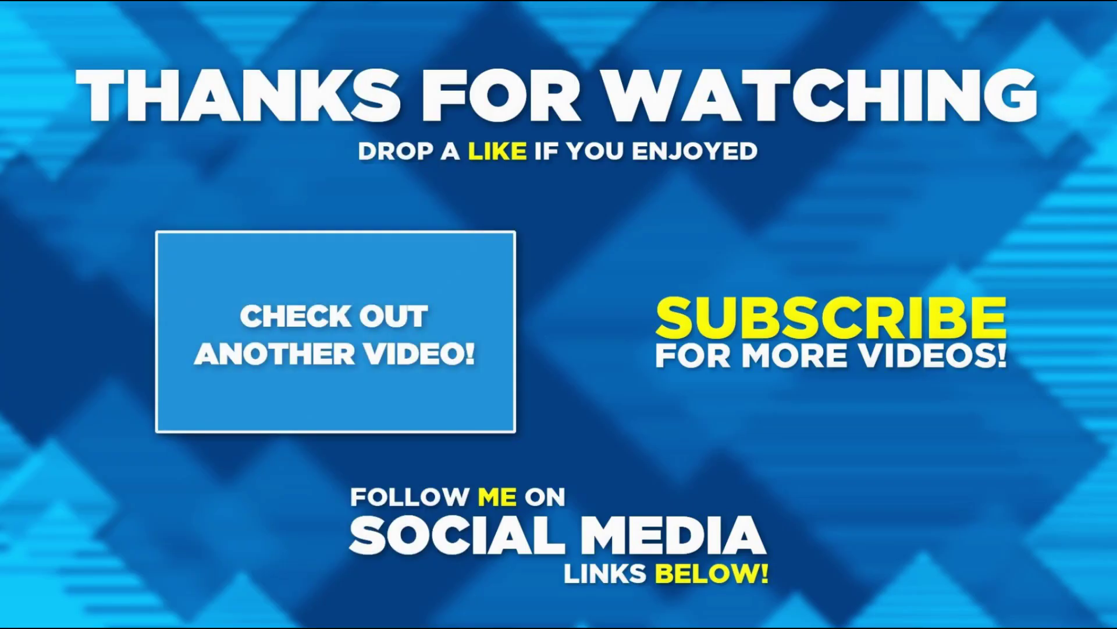